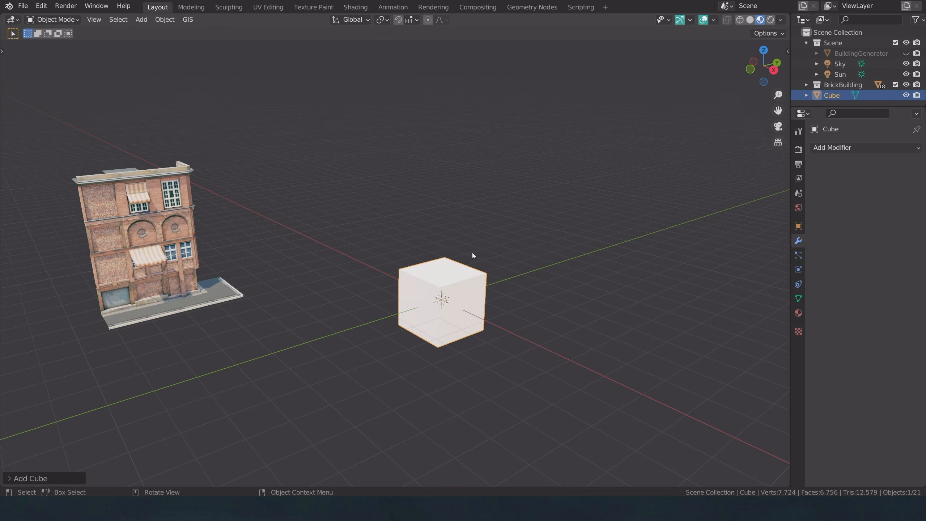
Step: Scale the cube's mesh to 0.5 of its size in Edit Mode, then return to Object Mode
key(s)
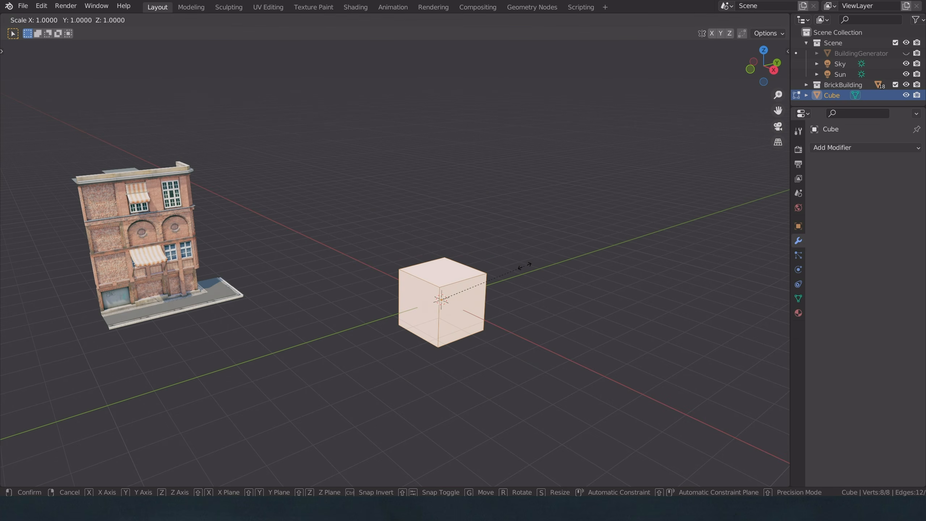
text(0.5)
key(Return)
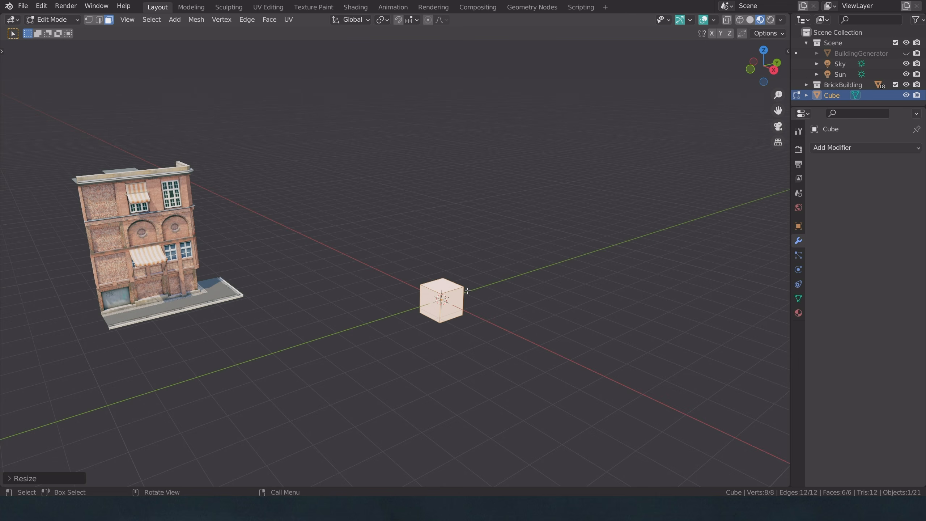
key(Tab)
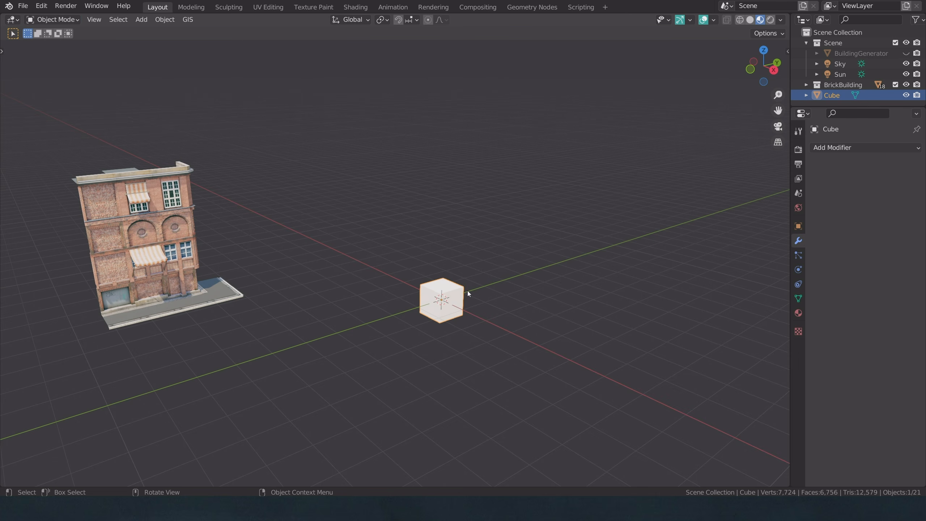
Step: Apply the scale transform to the cube
key(shift)
key(shift+a)
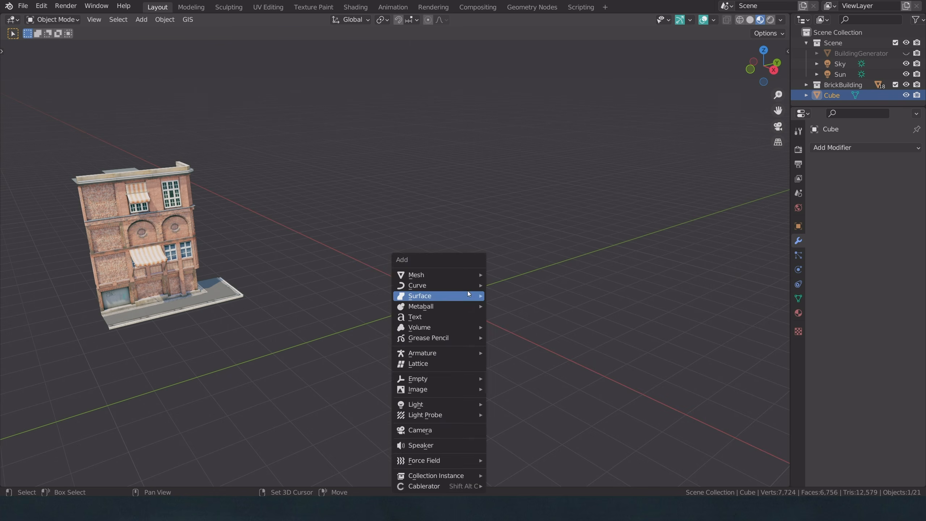
key(Escape)
key(ctrl+a)
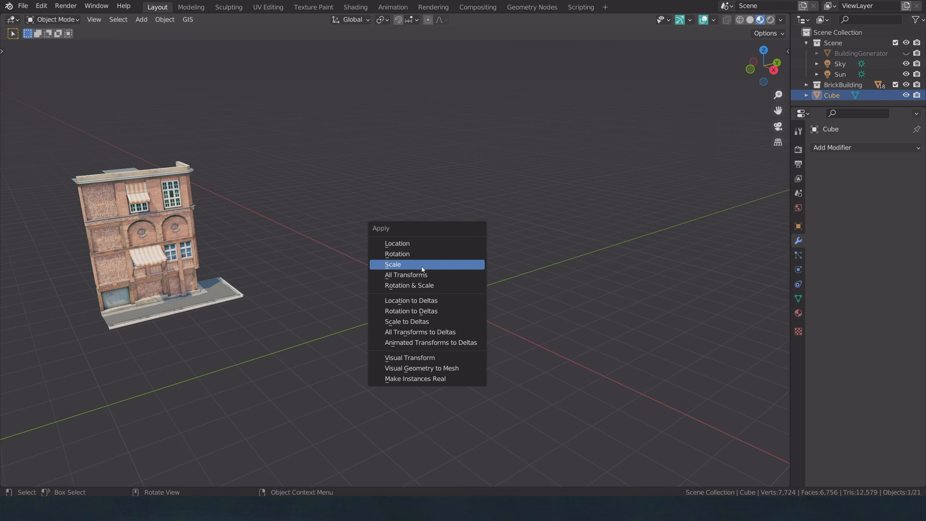
click(392, 263)
Step: Raise the cube's mesh along Z in Edit Mode so its base rests on the origin, then return to Object Mode
middle_drag(480, 283, 470, 263)
scroll(470, 263, up, 5)
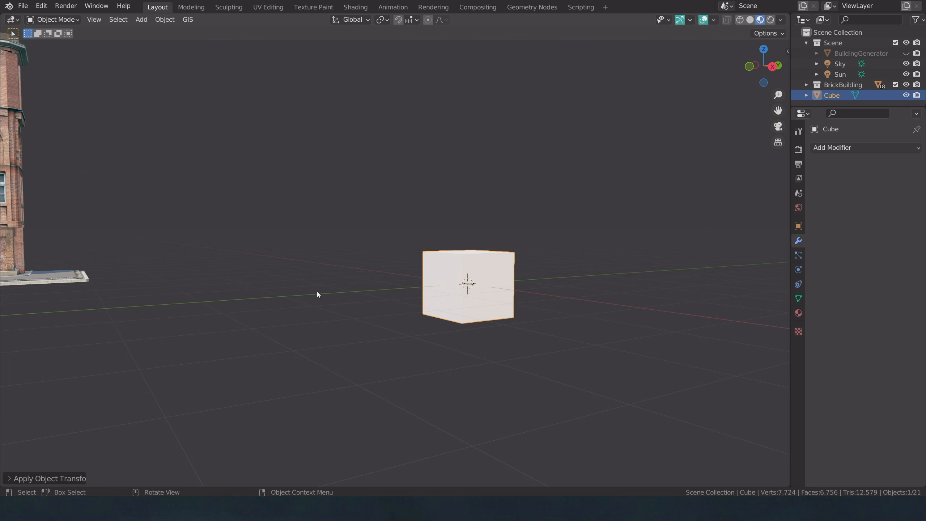
key(Tab)
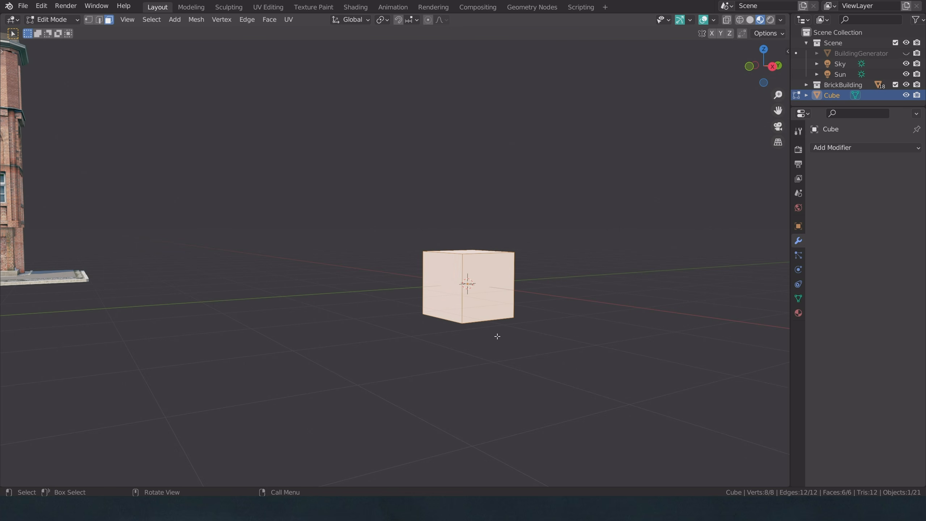
key(g)
key(z)
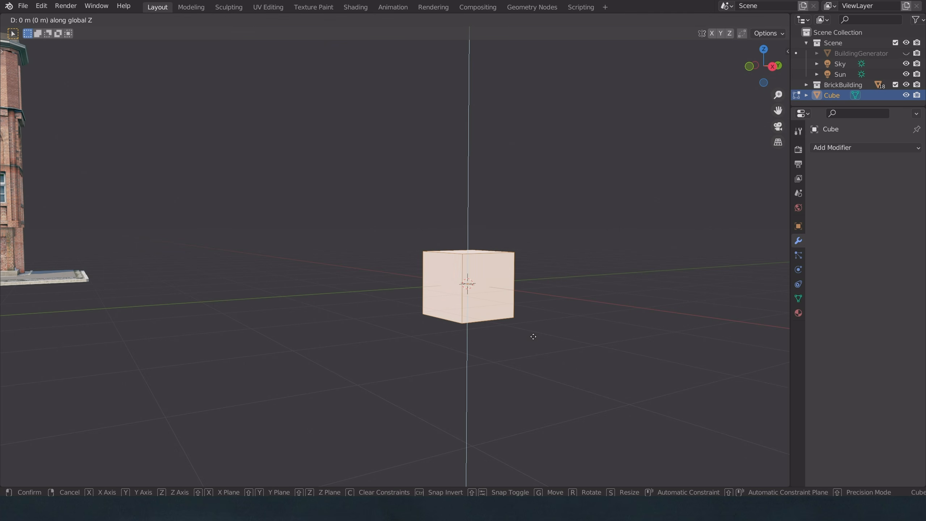
key(1)
key(Return)
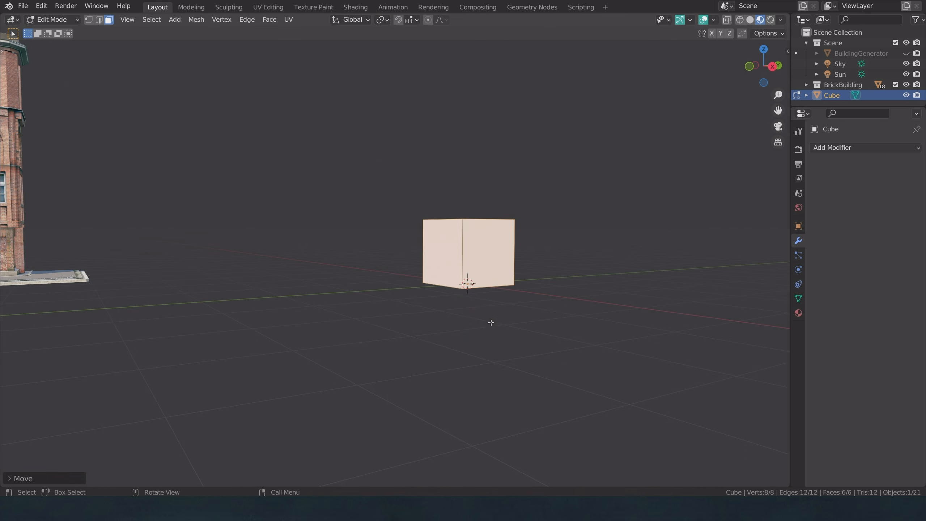
scroll(470, 286, up, 5)
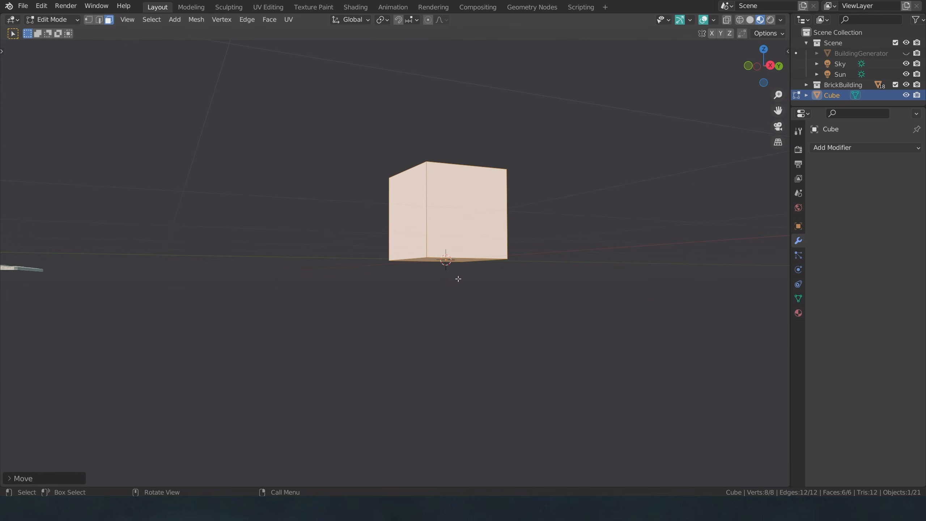
key(Tab)
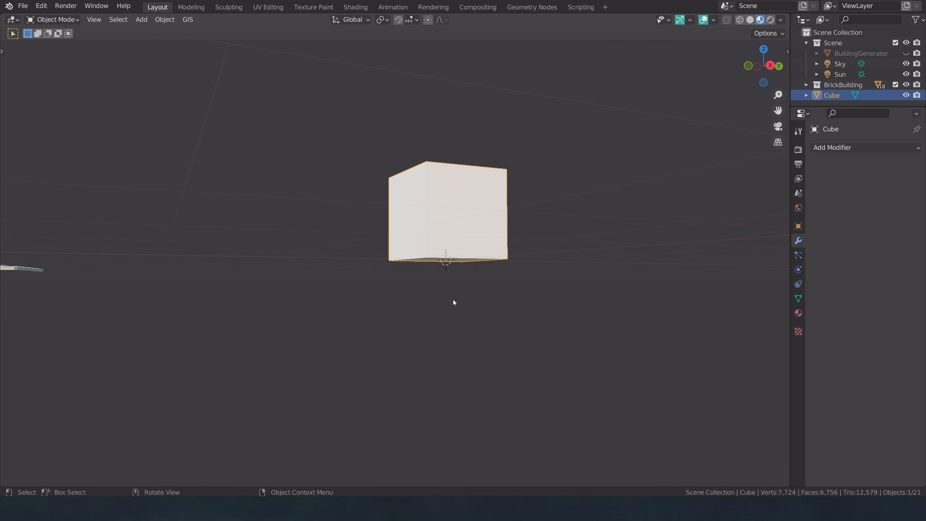
Step: Examine the brick building's blank wall panel and how its modules sit compared with the cube
click(453, 300)
scroll(430, 302, down, 5)
middle_drag(324, 310, 414, 237)
scroll(356, 304, up, 2)
click(381, 347)
middle_drag(438, 342, 415, 335)
click(237, 223)
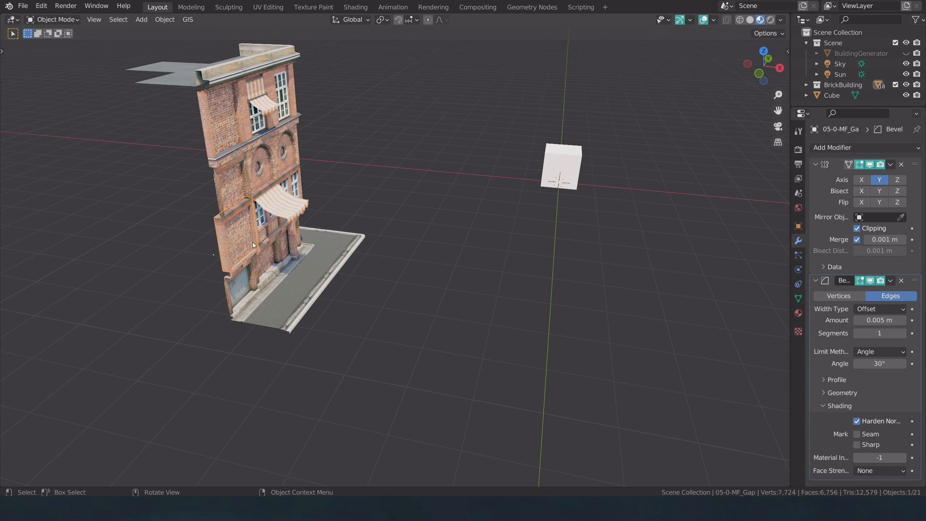
key(g)
key(Escape)
click(538, 202)
Step: Move the cube's side face along X in Edit Mode to thin it into an upright slab offset from the origin
shift+middle_drag(538, 202, 418, 292)
scroll(360, 293, up, 2)
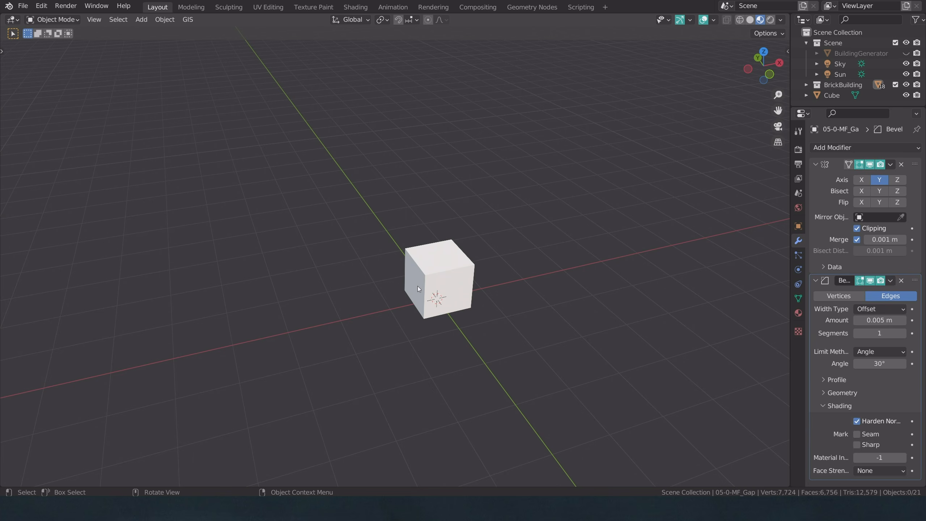
click(418, 286)
key(Tab)
click(419, 288)
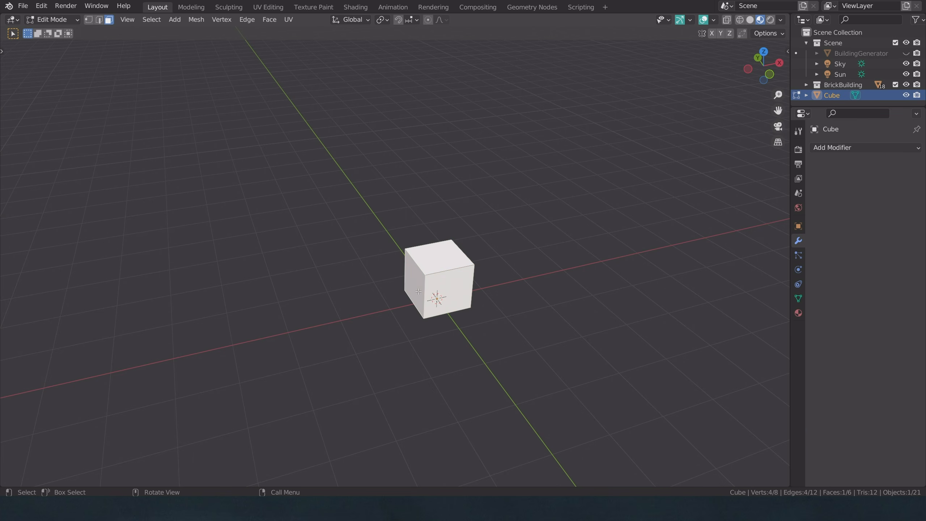
middle_drag(497, 312, 473, 306)
scroll(463, 312, up, 1)
key(g)
key(y)
key(x)
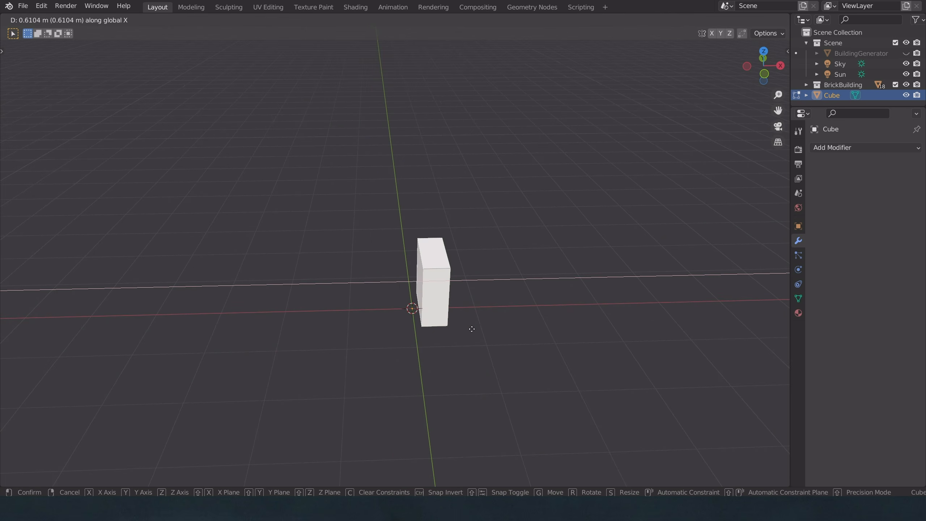
click(487, 330)
middle_drag(487, 331, 404, 293)
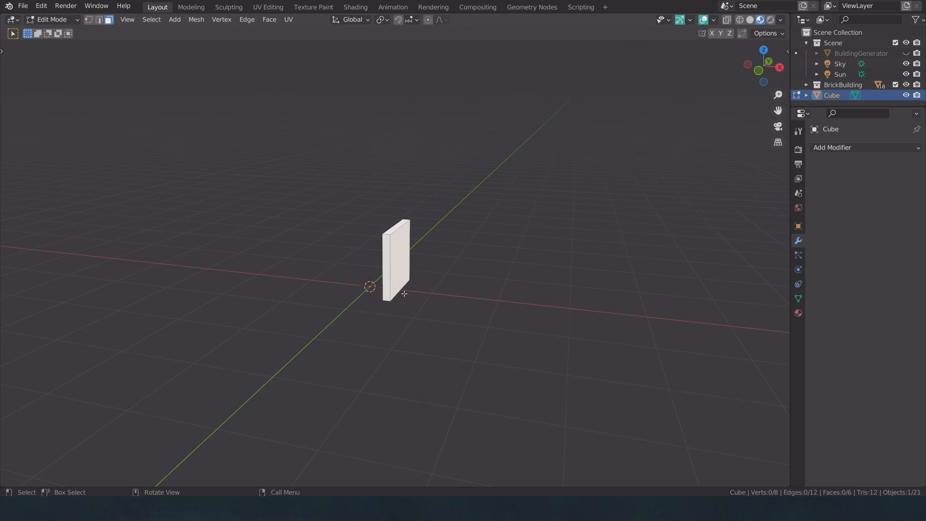
key(Tab)
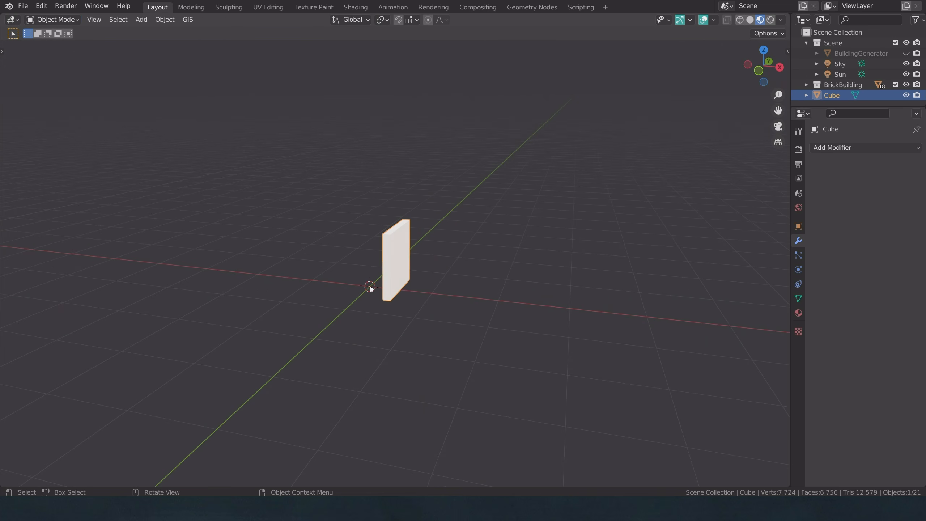
Step: Examine the origin points of the building's blank wall panels and compare them with the slab's origin
middle_drag(371, 288, 364, 304)
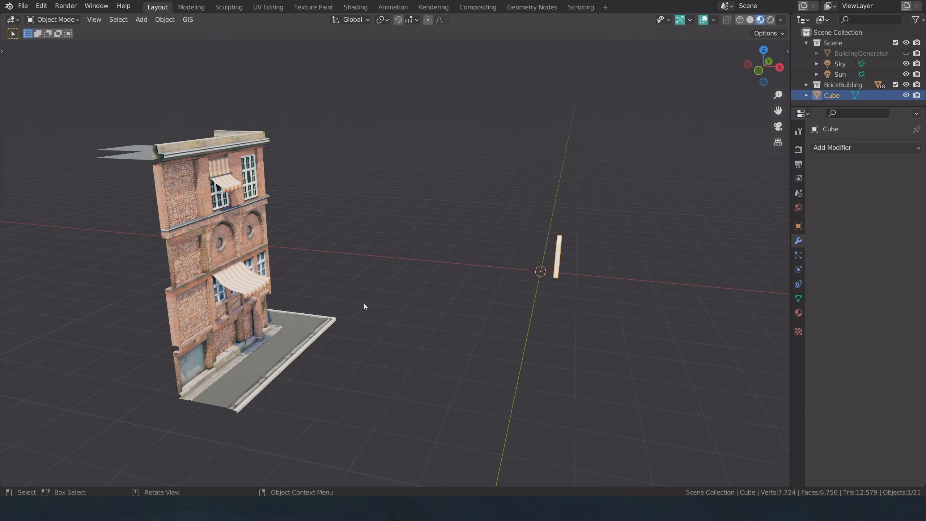
click(166, 250)
shift+middle_drag(342, 251, 383, 252)
scroll(383, 252, up, 4)
middle_drag(377, 255, 396, 254)
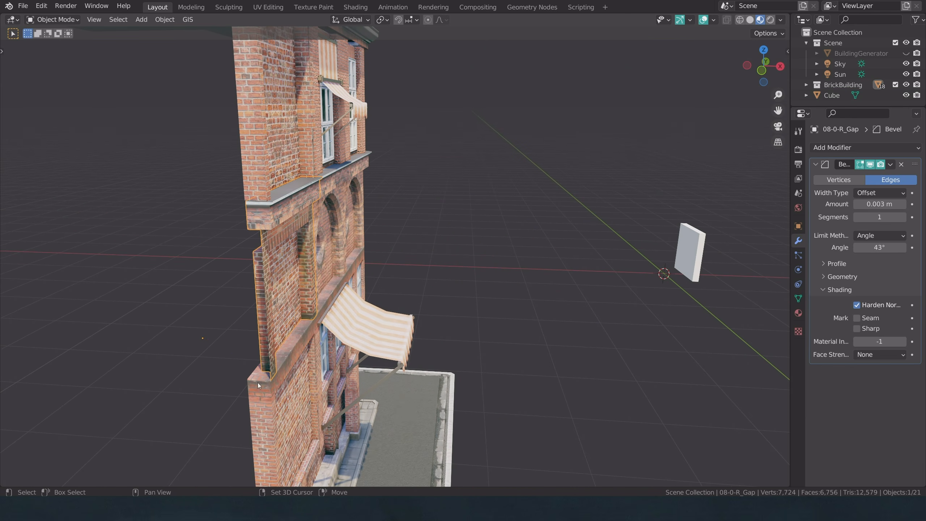
shift+middle_drag(257, 382, 257, 347)
click(259, 349)
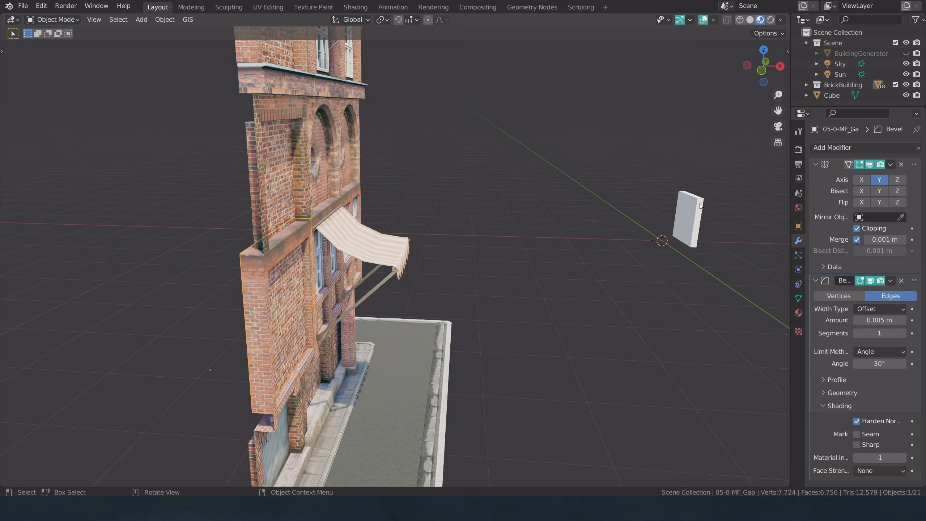
click(671, 243)
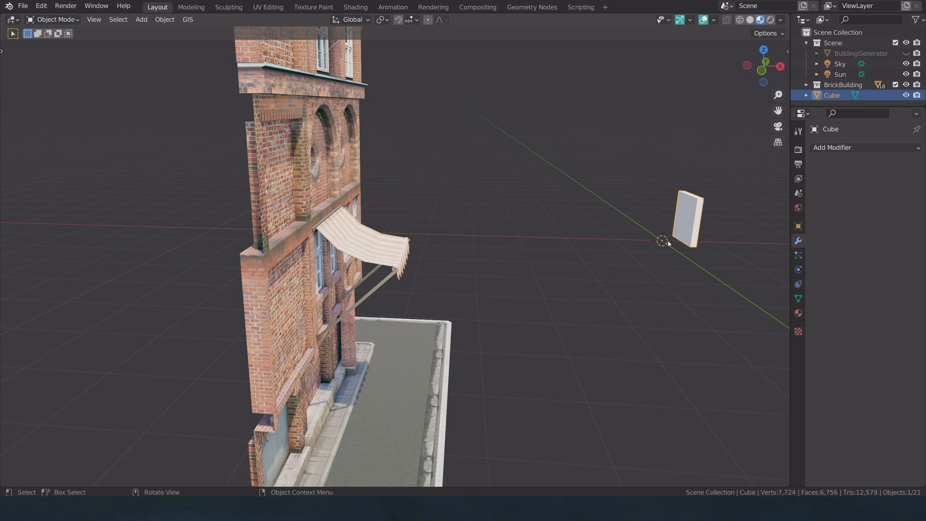
Step: Try sliding the arched wall module of the brick building sideways along Y
middle_drag(668, 236, 523, 297)
scroll(522, 296, up, 5)
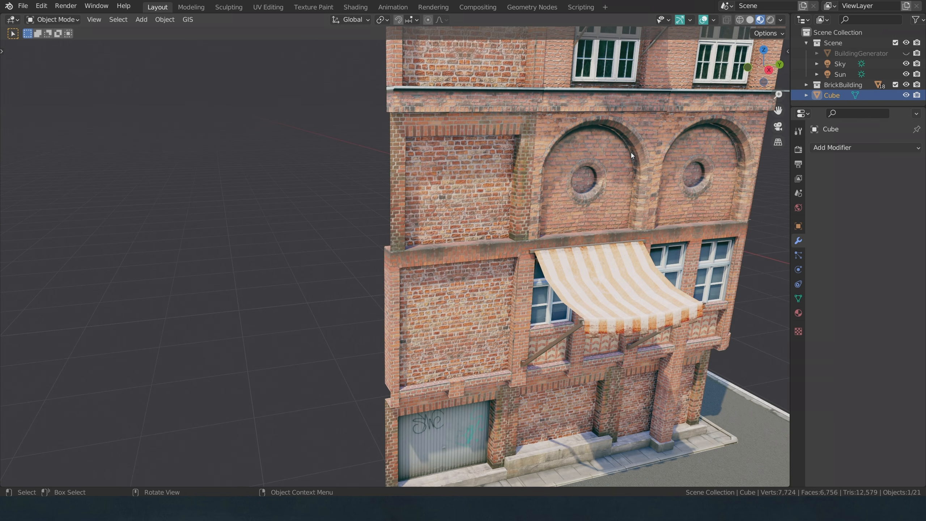
shift+middle_drag(624, 159, 529, 216)
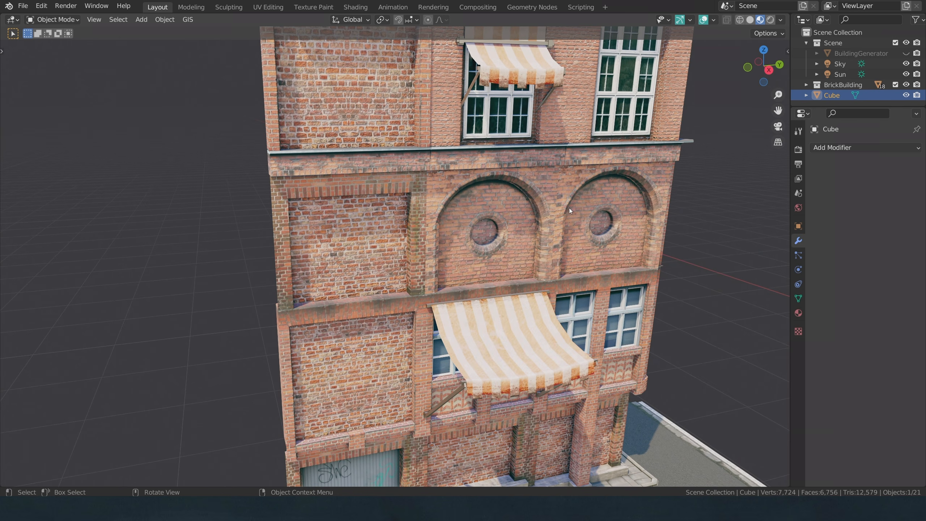
click(531, 210)
key(g)
key(x)
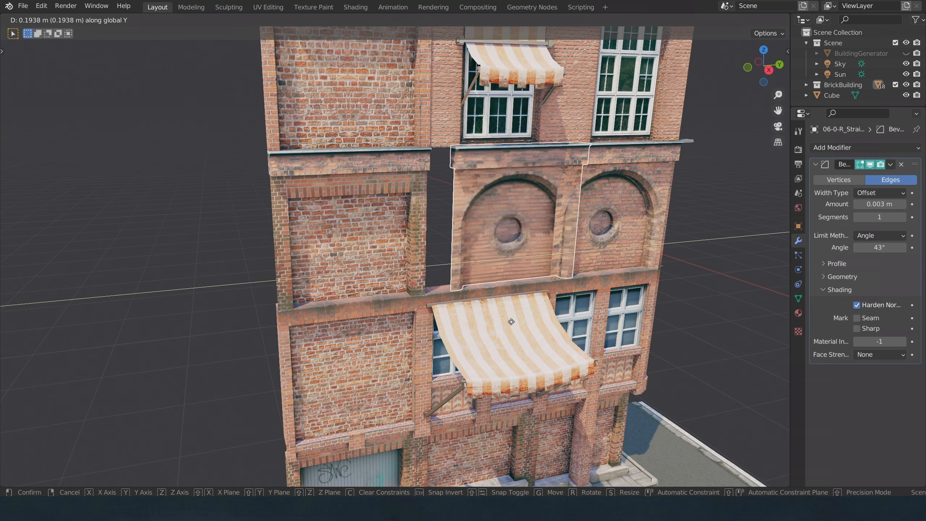
right_click(462, 257)
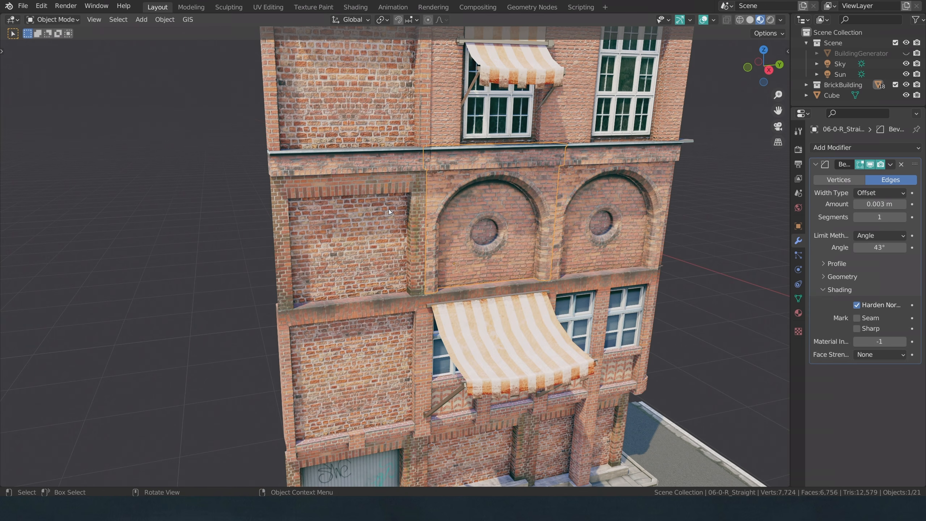
scroll(389, 208, down, 2)
click(186, 232)
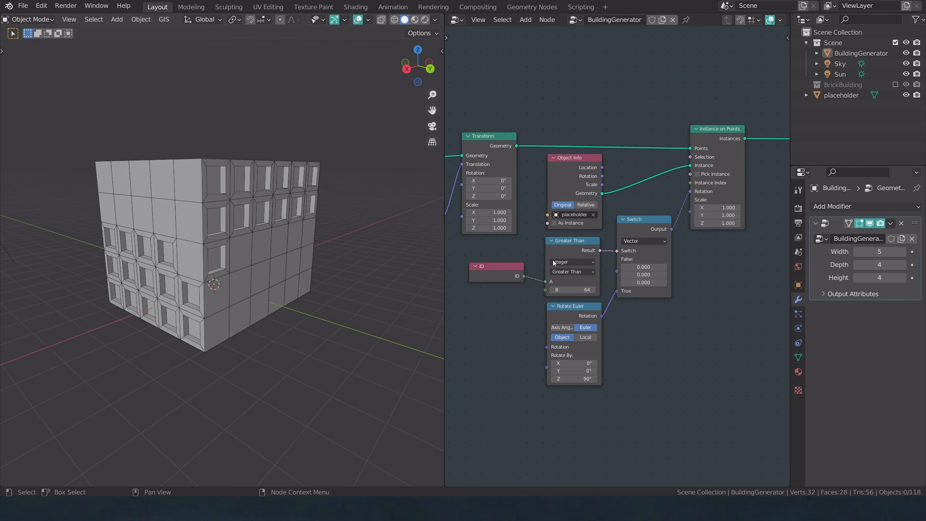
Step: Delete the ID node and add a Normal input node beside the Greater Than node
mouse_move(570, 290)
mouse_down()
mouse_move(582, 291)
mouse_move(571, 290)
mouse_up()
key(x)
key(shift+a)
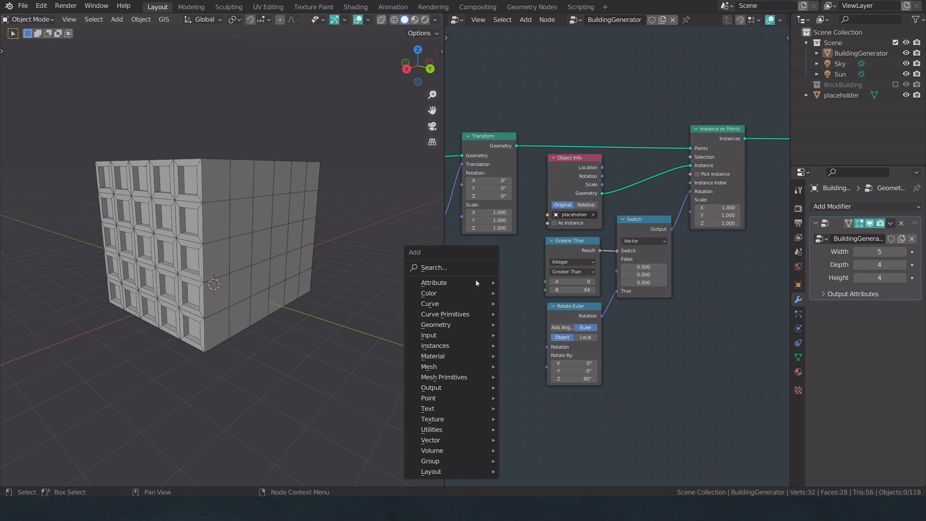
mouse_move(478, 335)
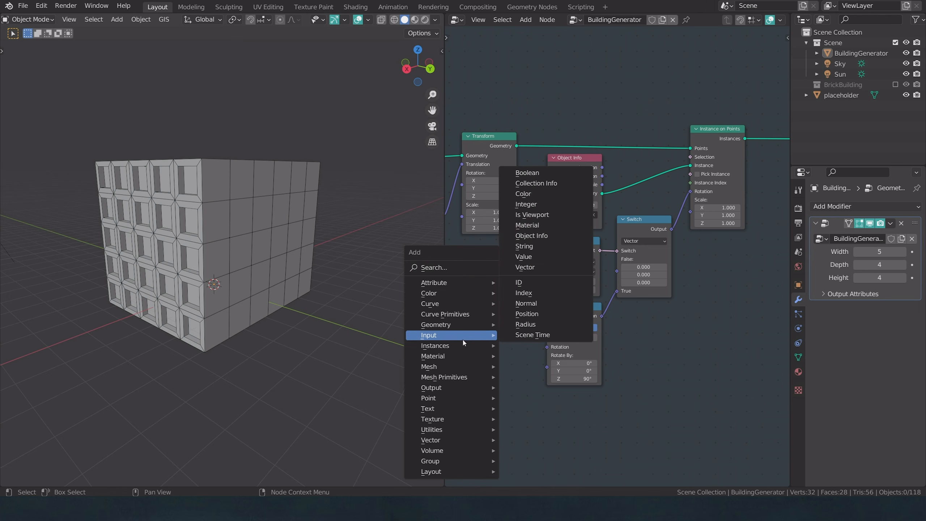
click(532, 309)
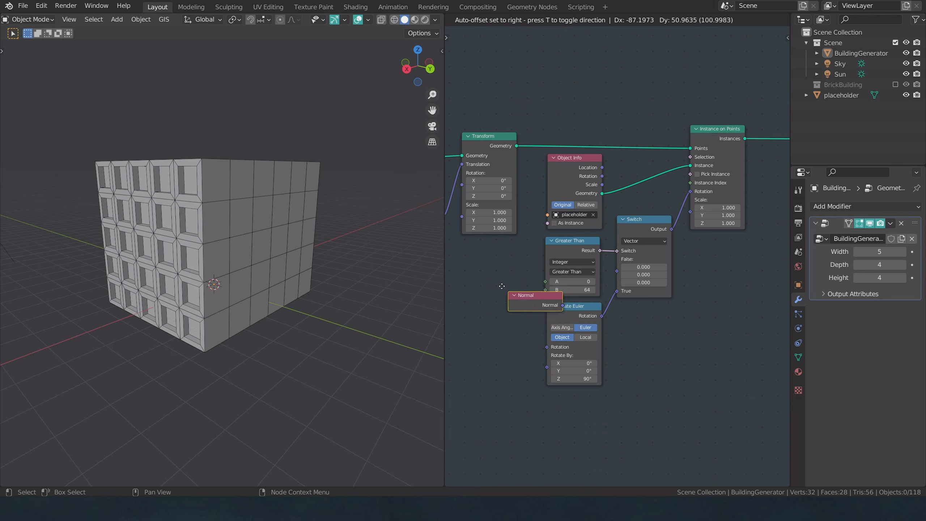
click(485, 258)
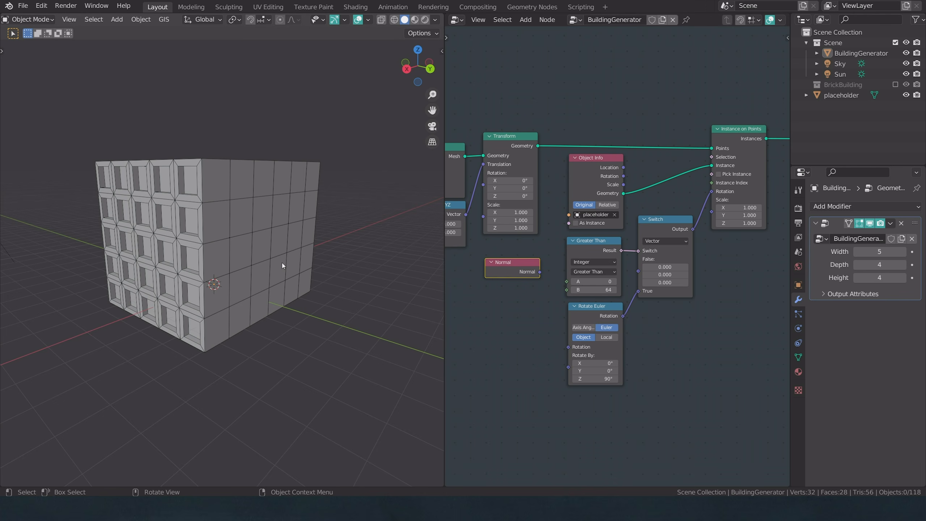
Step: Set the Greater Than node's data type to Vector and connect the Normal output to its A input, moving Rotate Euler lower for space
drag(540, 272, 551, 278)
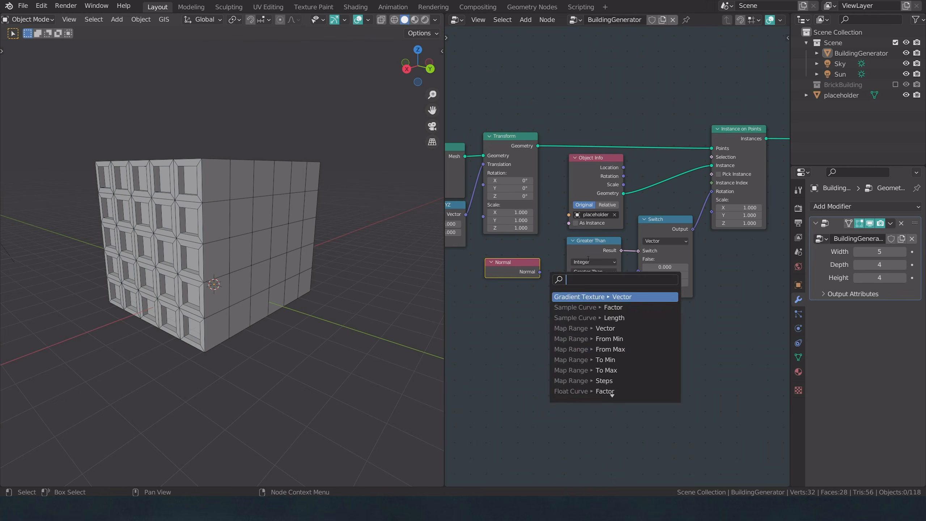
click(589, 260)
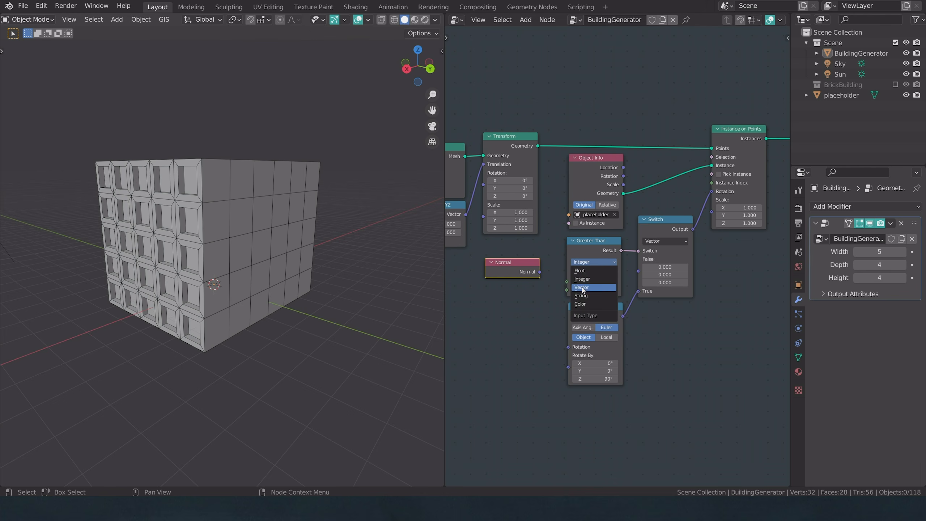
click(583, 288)
drag(606, 311, 603, 374)
drag(540, 271, 566, 302)
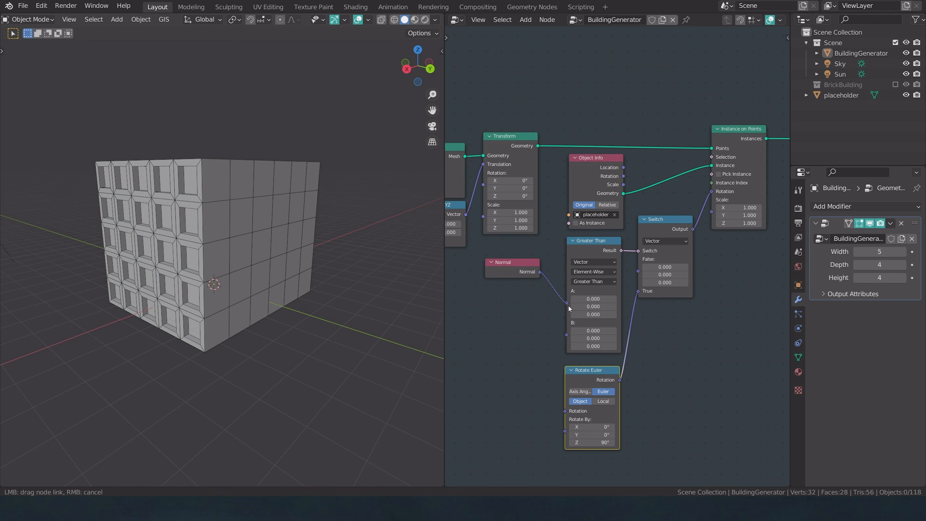
drag(513, 277, 519, 298)
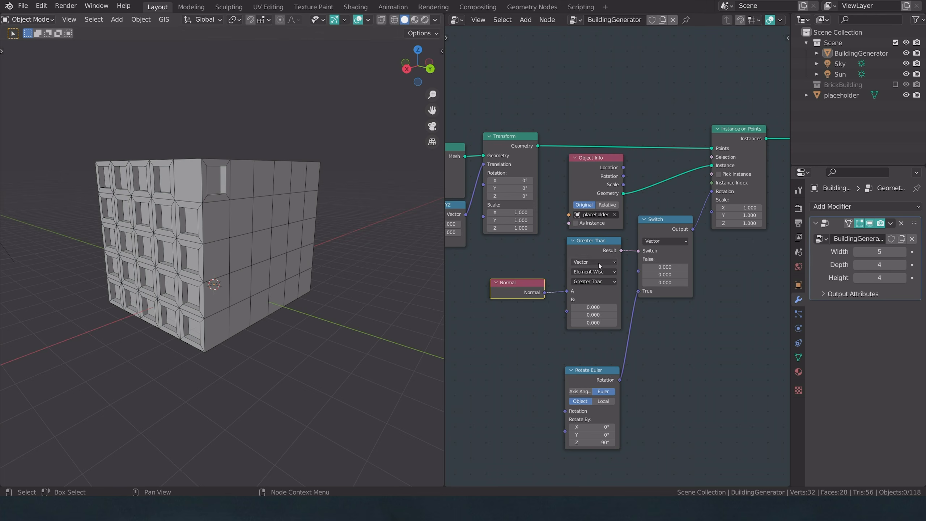
Step: Change the Greater Than node's operation to Equal and set the Y component of its B vector to 1
click(594, 280)
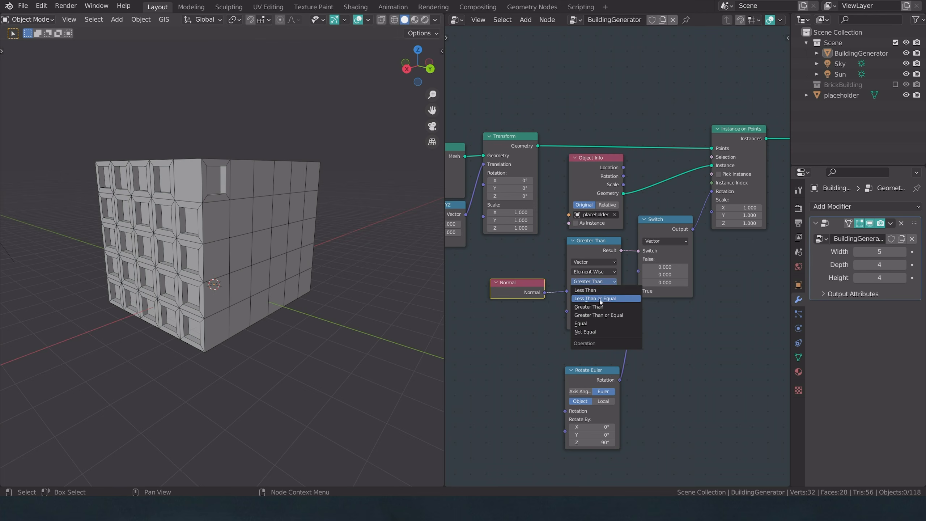
click(590, 322)
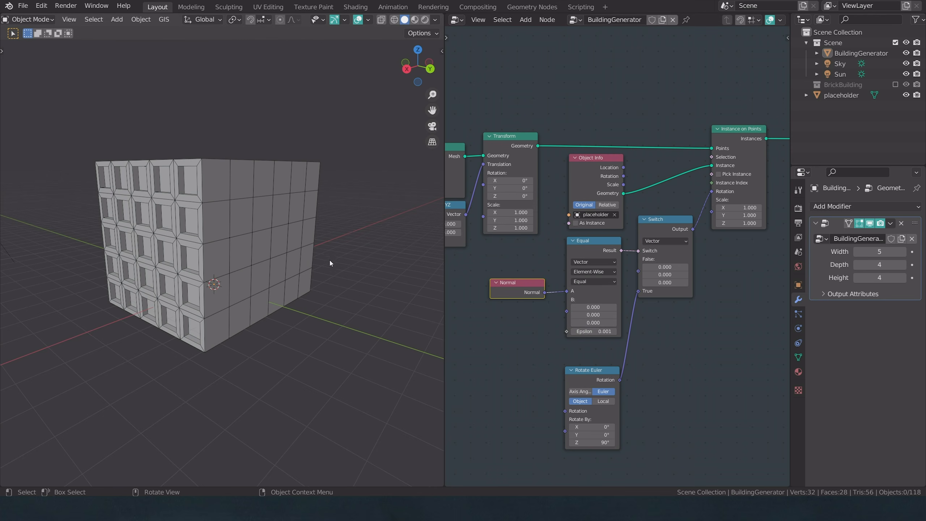
middle_drag(330, 263, 322, 288)
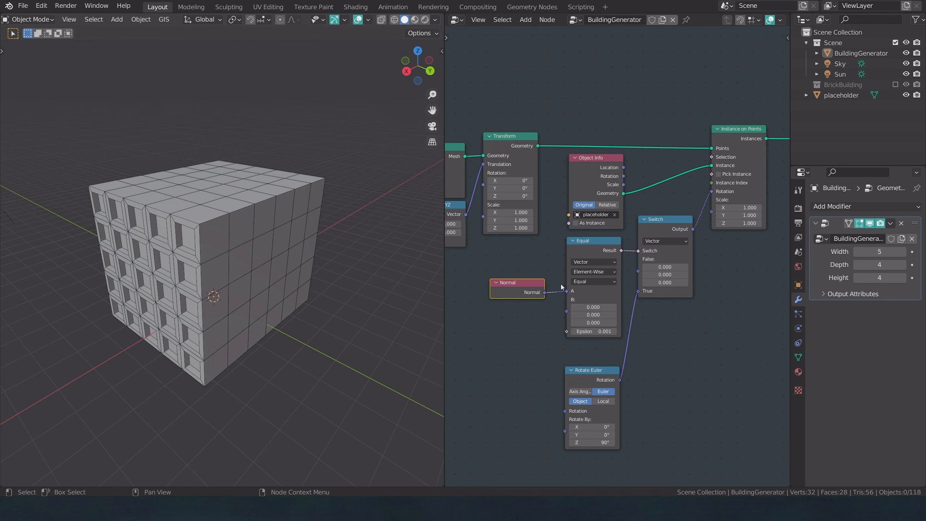
click(592, 314)
text(1)
key(Return)
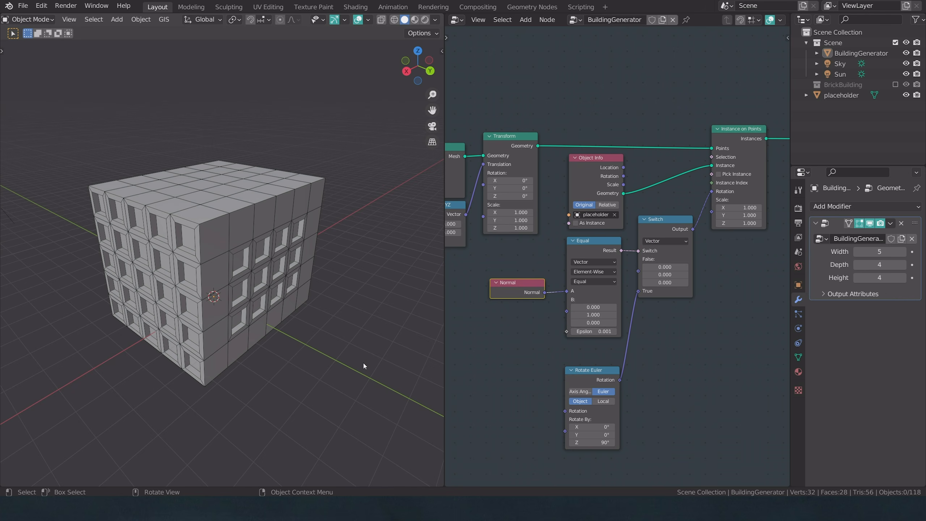
Step: Temporarily mute the Instance on Points node to examine the bare cube's faces and corners, then restore the instances
middle_drag(233, 298, 209, 246)
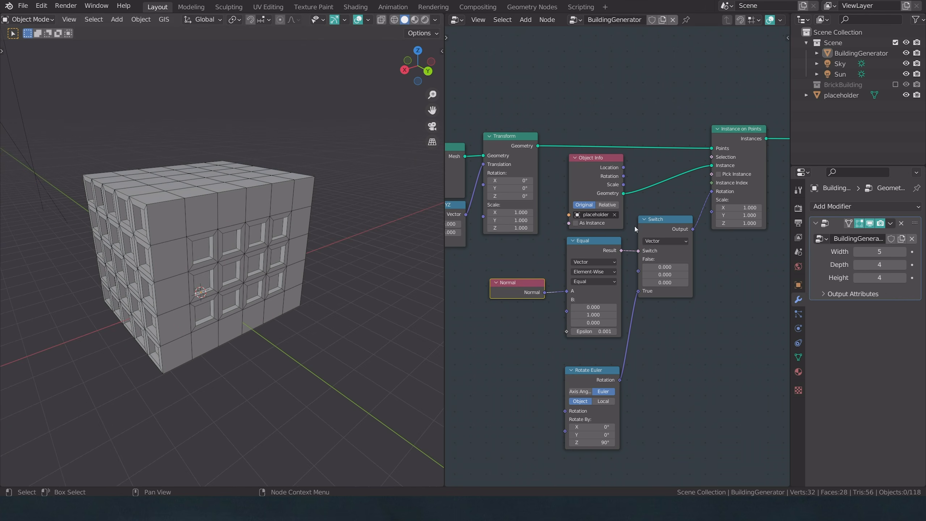
scroll(617, 257, down, 3)
click(702, 171)
key(m)
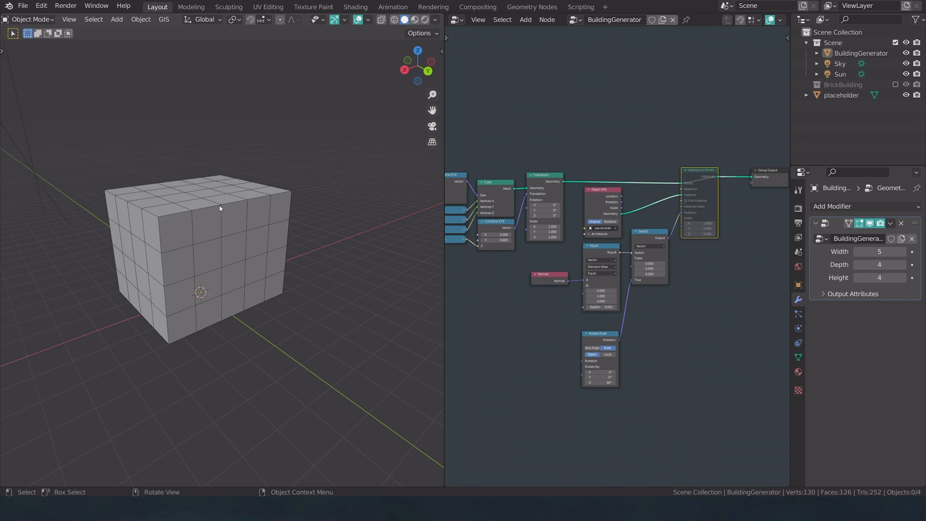
middle_drag(227, 205, 272, 189)
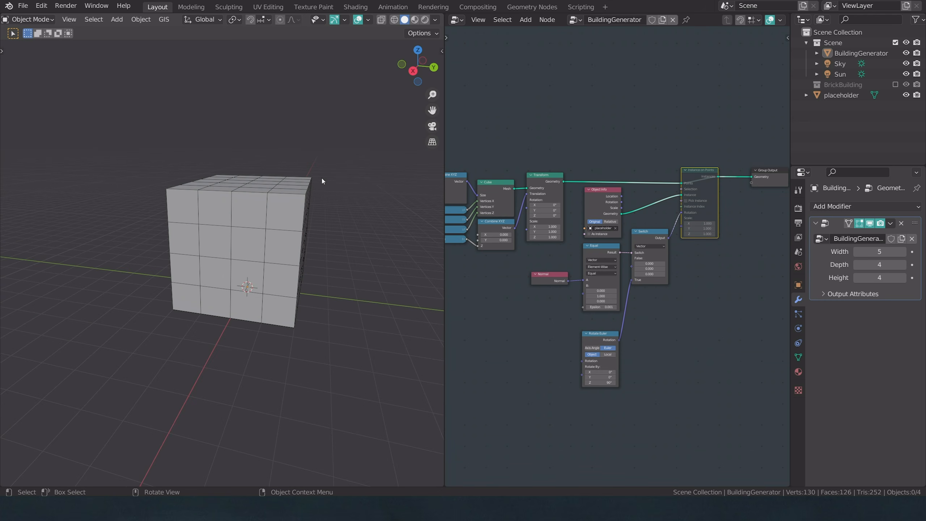
middle_drag(319, 177, 292, 182)
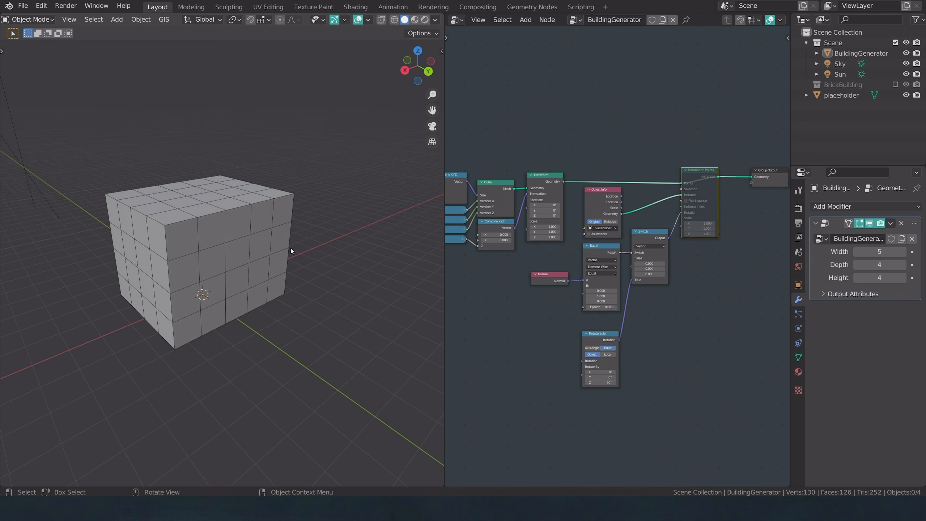
middle_drag(290, 251, 279, 311)
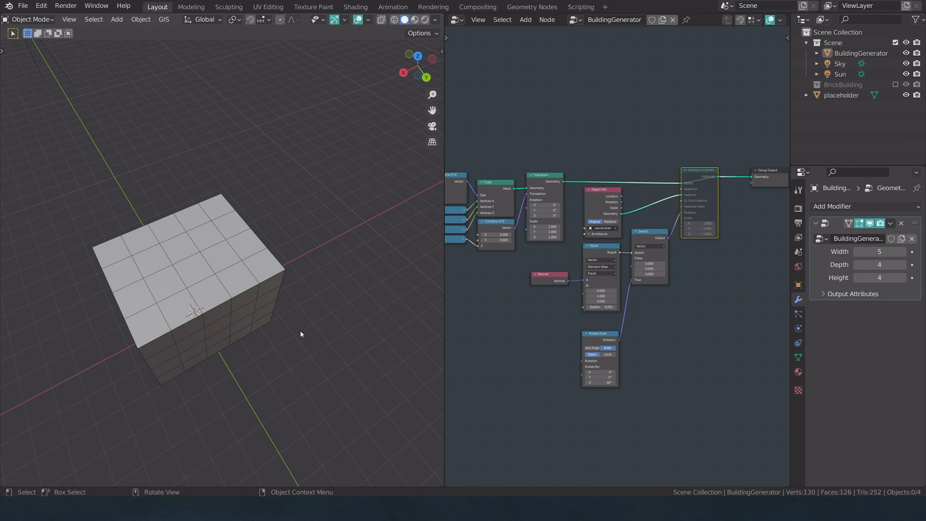
middle_drag(291, 335, 300, 305)
scroll(616, 296, up, 2)
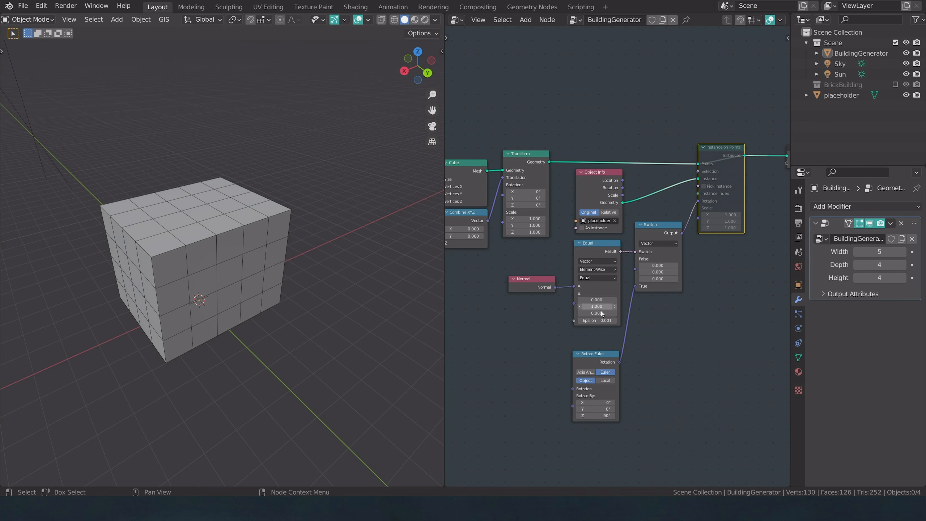
key(m)
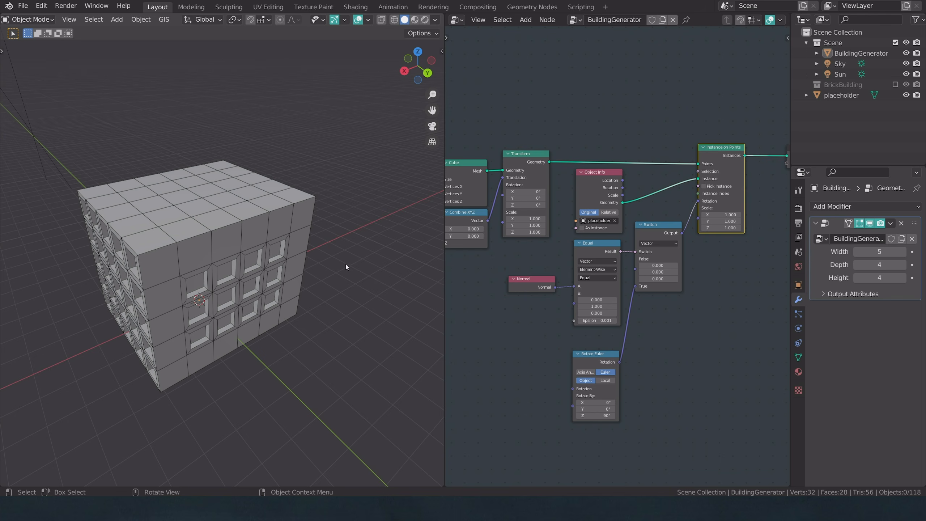
Step: Set the Equal node's Epsilon to 0.71 and check the wall modules along the building's side
scroll(569, 356, up, 2)
drag(574, 354, 589, 354)
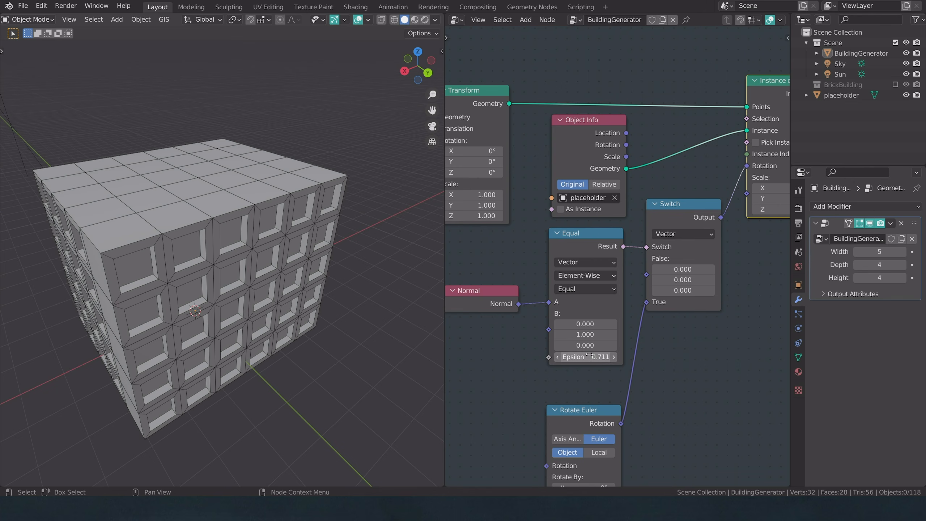
double_click(591, 355)
key(BackSpace)
key(BackSpace)
key(Return)
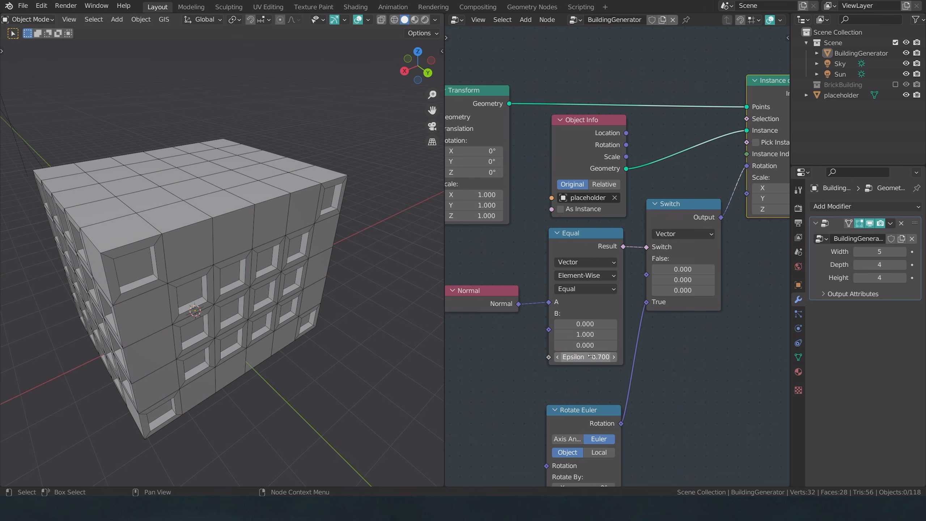
double_click(591, 356)
text(1)
key(Return)
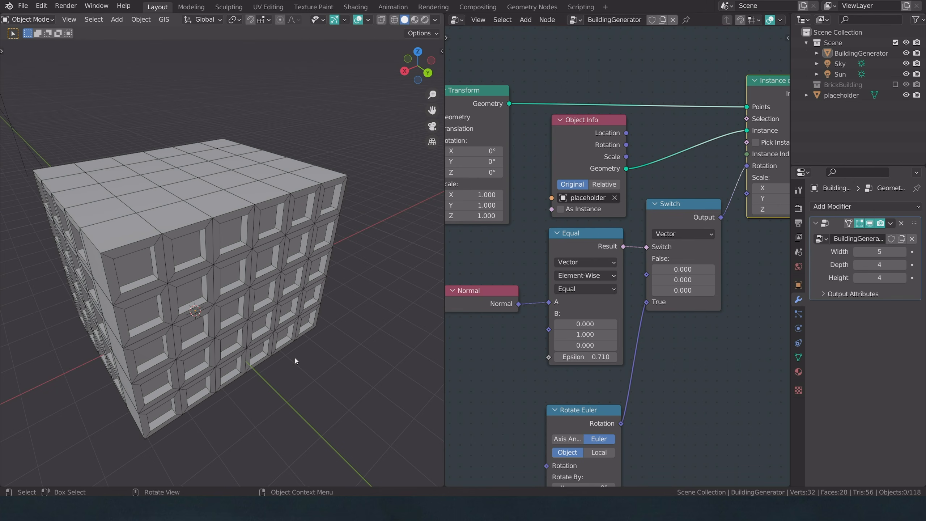
mouse_move(338, 371)
middle_down()
mouse_move(250, 354)
mouse_move(333, 362)
middle_up()
middle_drag(195, 240, 202, 261)
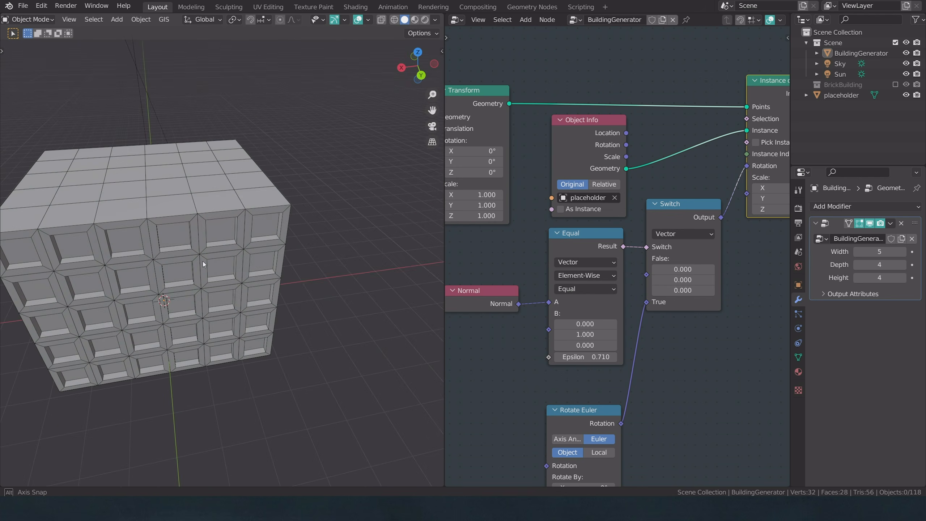
Step: Move Rotate Euler lower and stack two copies of the Equal node below the original, keeping their Normal links
scroll(629, 270, down, 2)
drag(629, 269, 624, 421)
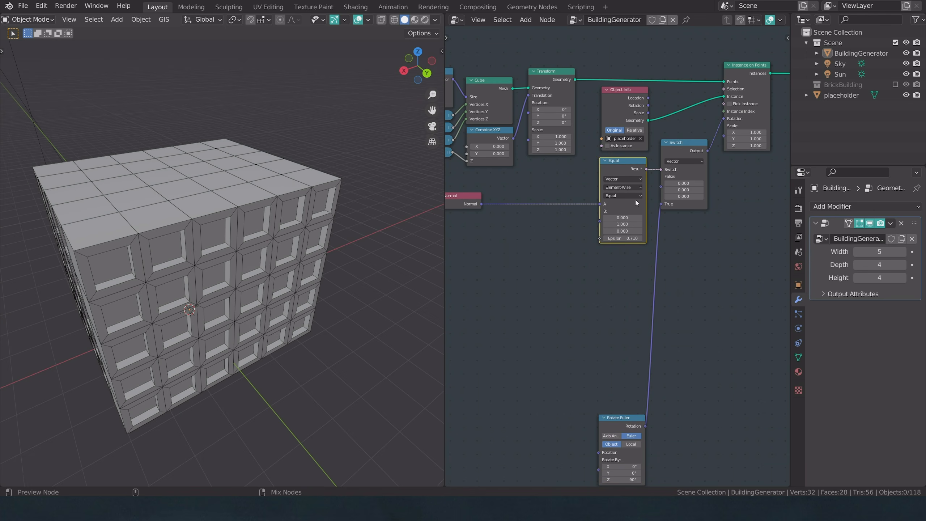
key(shift+d)
click(621, 308)
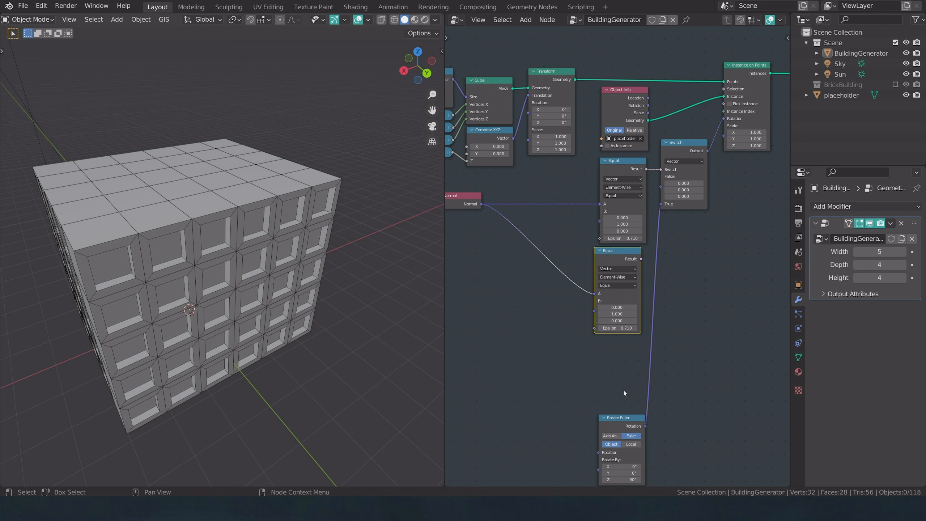
middle_drag(620, 348, 609, 268)
key(shift+d)
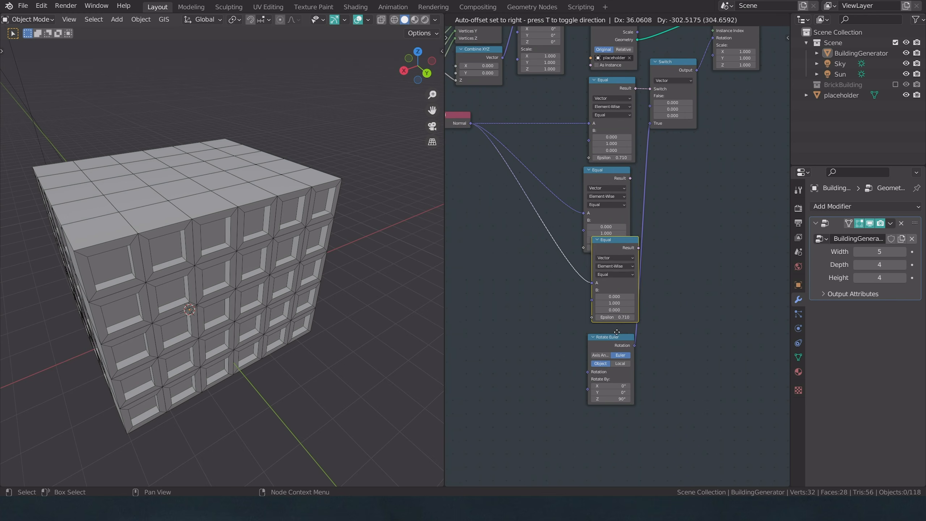
click(610, 349)
Step: Move Rotate Euler beside the stack, add a third linked Equal copy underneath and align the original Equal node with the copies
drag(627, 380, 695, 399)
click(612, 263)
key(shift+d)
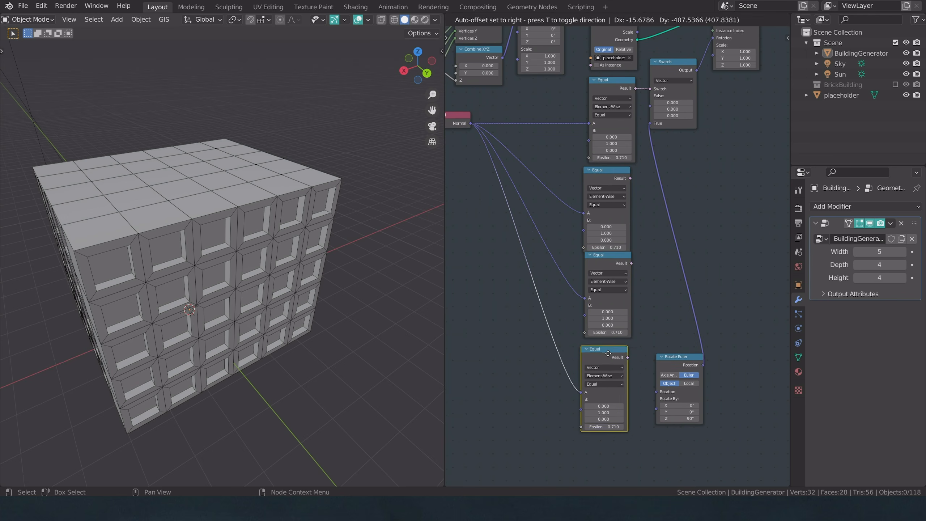
click(609, 354)
middle_drag(624, 248, 603, 298)
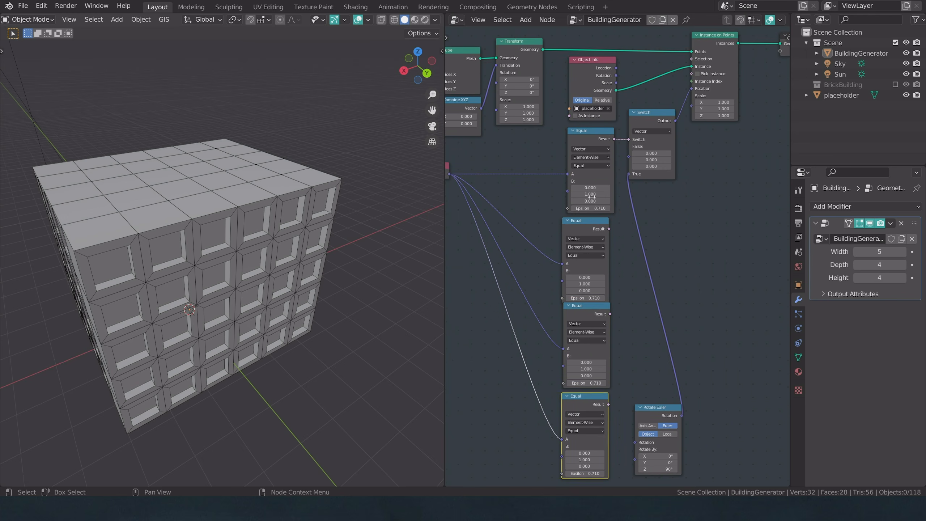
drag(585, 139, 580, 139)
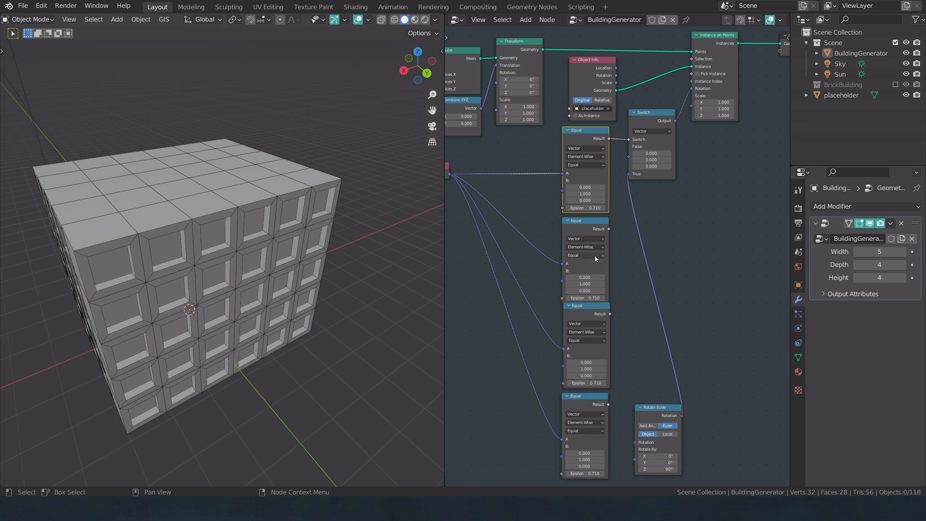
Step: Set the Y component of the second Equal node's B vector to -1
click(594, 283)
key(Home)
text(-)
key(Return)
Step: Set the third Equal node's B vector to 1, 0, 0
middle_drag(593, 284, 589, 256)
click(590, 334)
text(1)
key(Tab)
text(0)
key(Return)
Step: Set the fourth Equal node's B vector to -1, 0, 0 and align the node with the stack
middle_drag(611, 338, 619, 279)
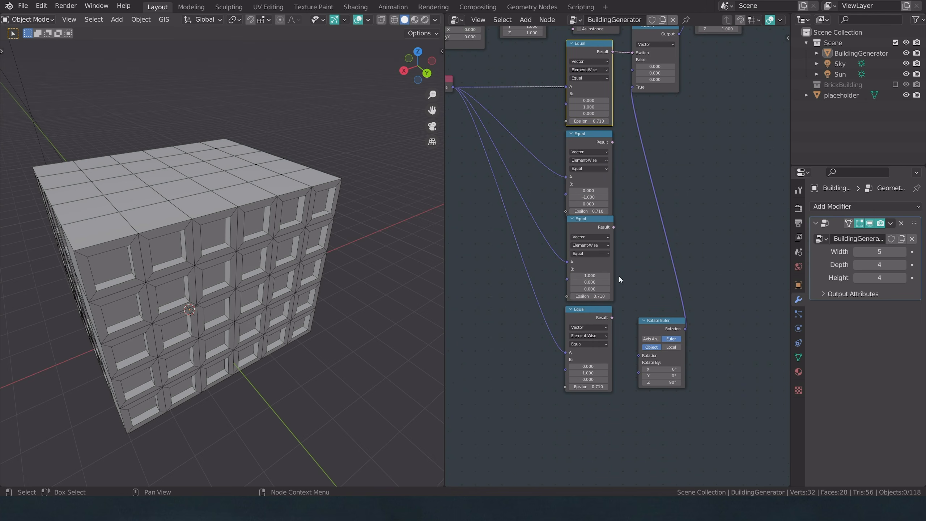
click(594, 372)
text(0)
click(597, 365)
key(BackSpace)
text(-1)
key(Return)
click(588, 319)
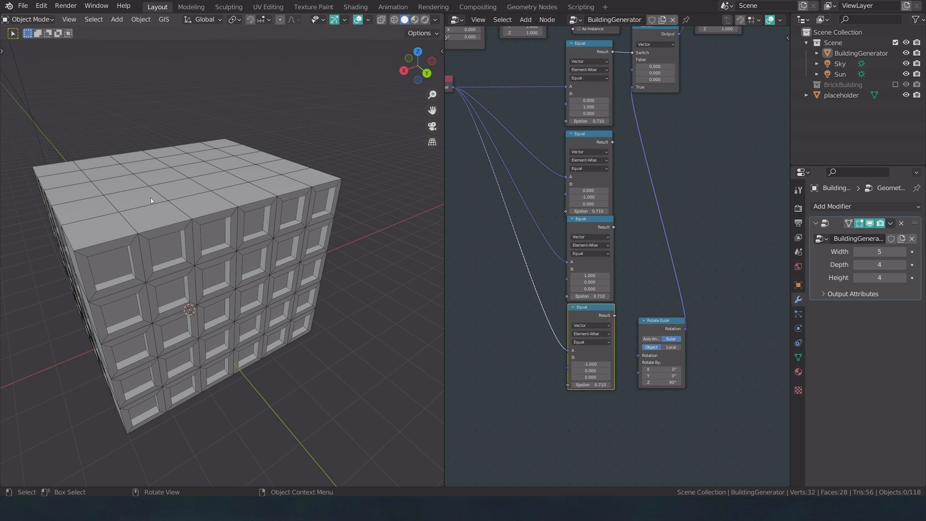
Step: Place two more linked Equal copies above the existing four and connect the topmost Result to the Switch node's Switch input
scroll(603, 290, down, 1)
scroll(604, 291, down, 1)
middle_drag(349, 323, 297, 347)
scroll(661, 225, down, 1)
drag(562, 147, 600, 335)
drag(595, 107, 584, 129)
click(587, 249)
middle_drag(609, 105, 590, 140)
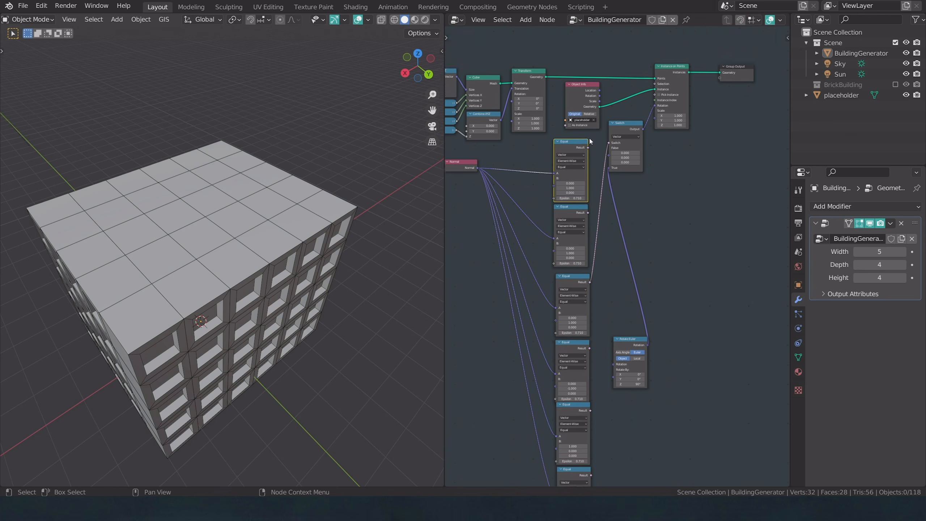
scroll(590, 141, up, 2)
drag(582, 119, 607, 113)
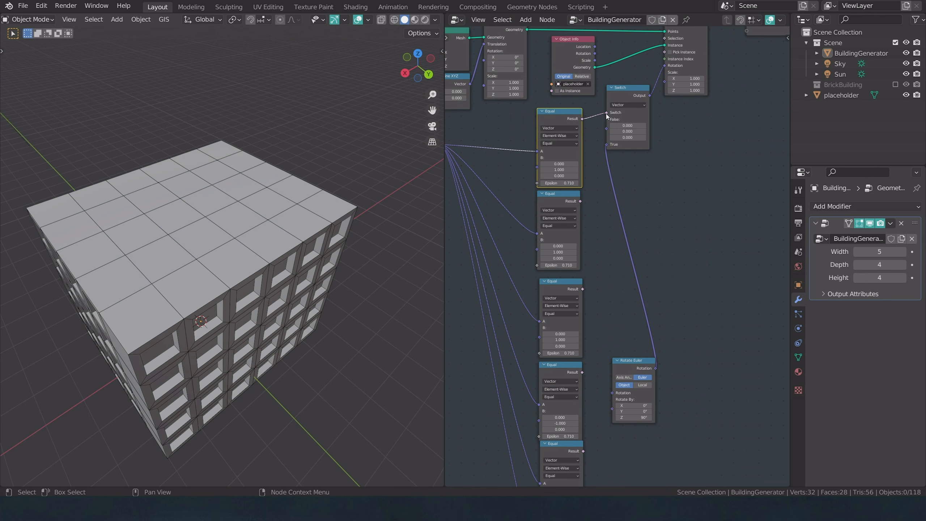
Step: Set the topmost Equal node's B vector to 0, 0, 1
scroll(550, 146, up, 1)
click(551, 147)
text(0)
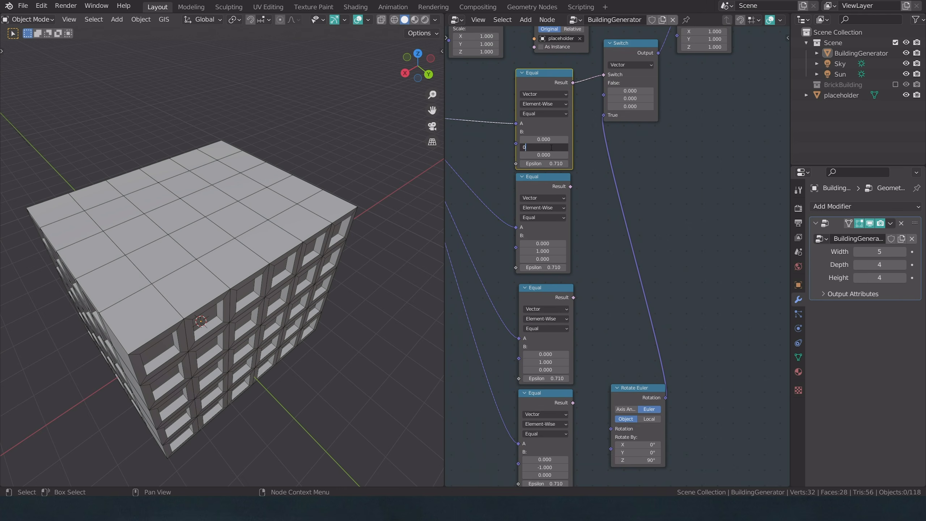
key(Return)
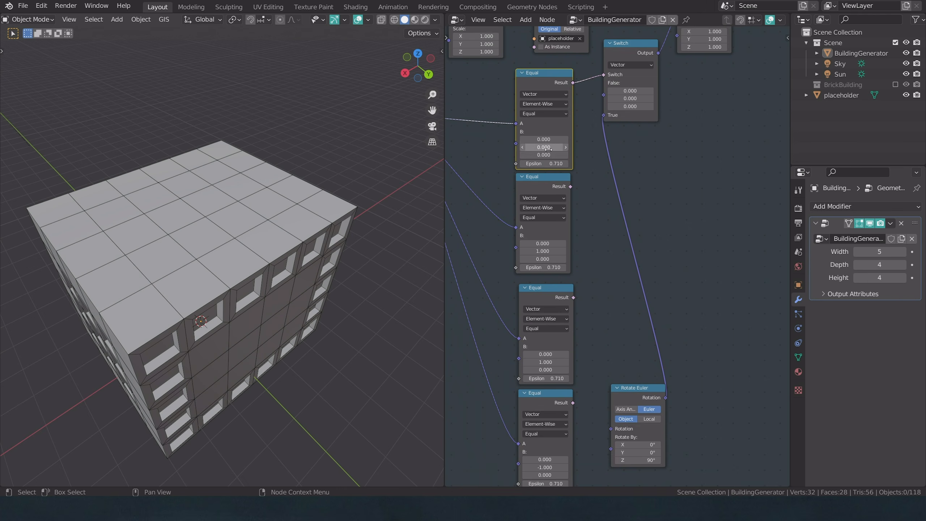
click(549, 154)
text(1)
key(Return)
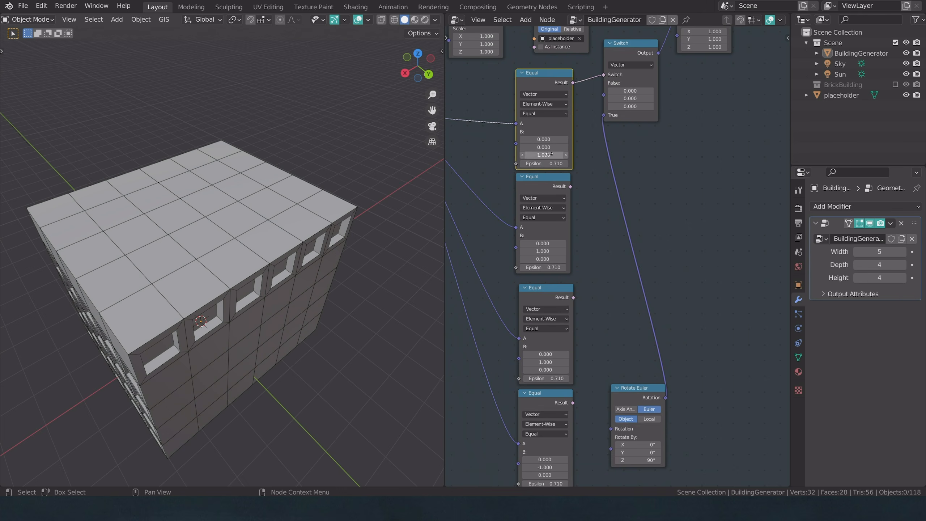
Step: Examine the building's instances from several angles, including in wireframe, and return to solid shading
middle_drag(336, 253, 248, 267)
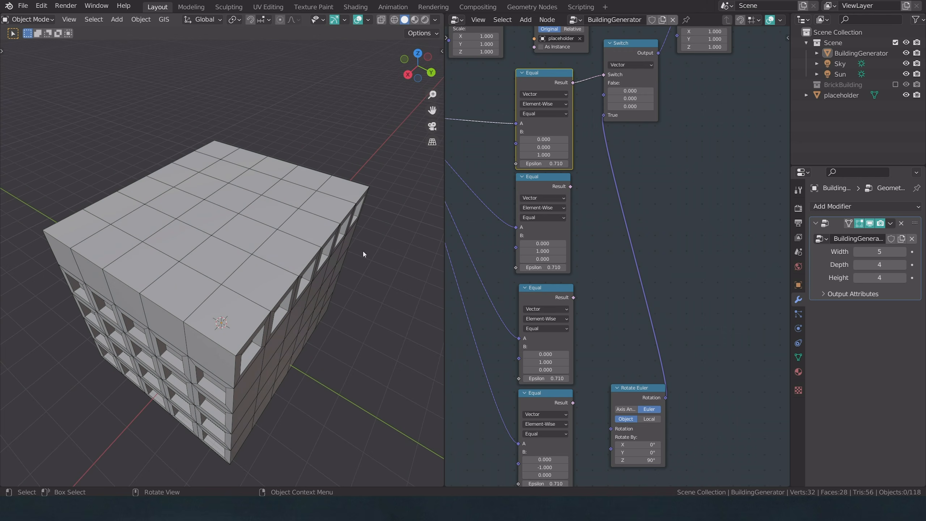
scroll(267, 242, up, 3)
key(shift+grave)
key(w)
key(Escape)
key(shift+z)
middle_drag(236, 253, 246, 282)
middle_drag(248, 320, 242, 292)
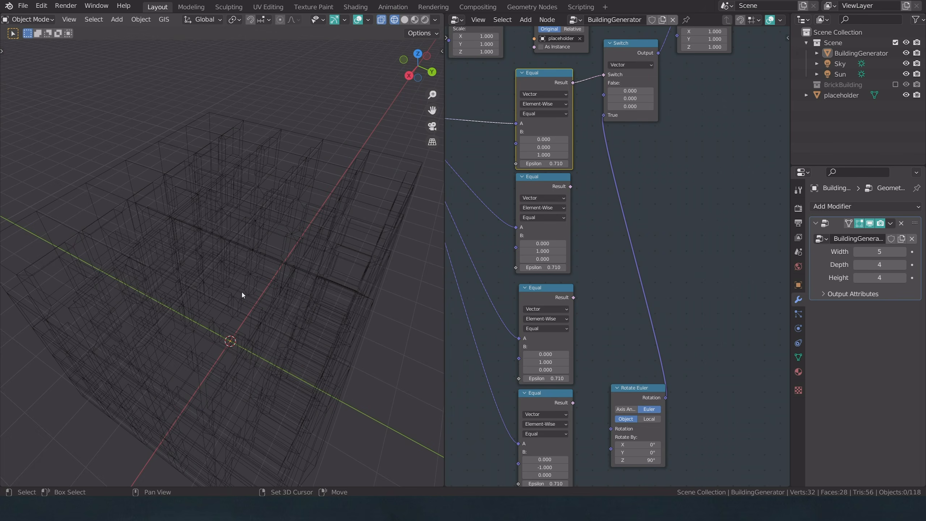
key(shift+z)
Step: Move the topmost Equal node's Result link from the Switch node to the Selection input of Instance on Points
scroll(654, 119, down, 3)
middle_drag(654, 118, 637, 212)
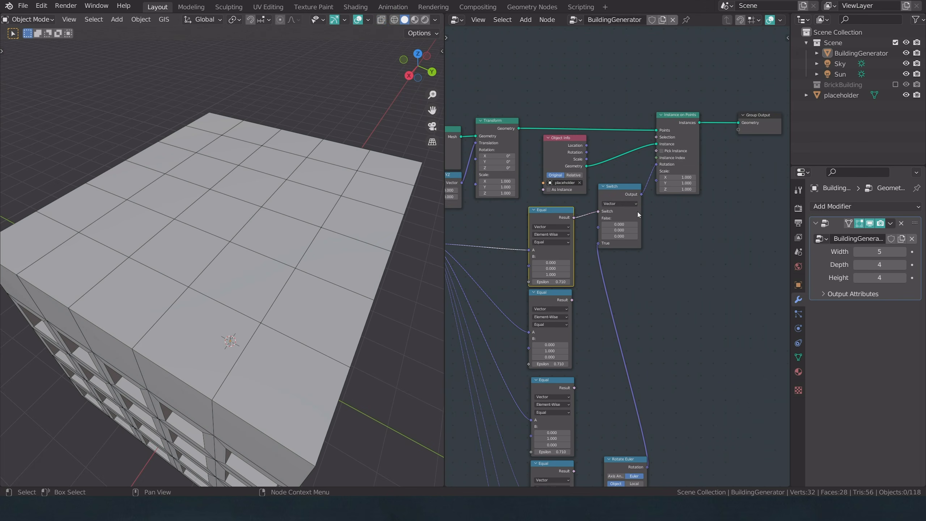
scroll(636, 202, up, 1)
drag(595, 204, 604, 199)
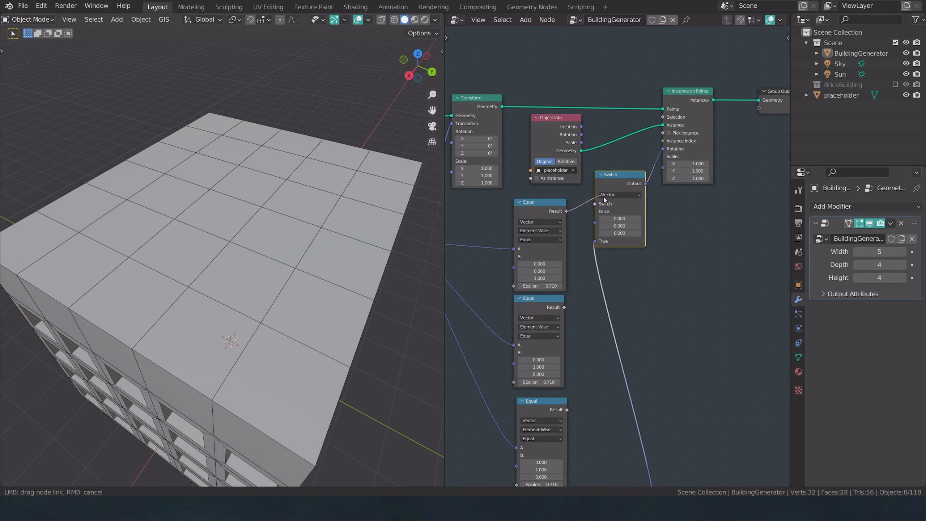
drag(639, 141, 667, 121)
Step: Mute and unmute the topmost Equal node repeatedly to compare the selected roof instances with the full building
scroll(316, 256, down, 2)
middle_drag(316, 256, 299, 234)
click(546, 206)
key(m)
key(m)
key(m)
key(m)
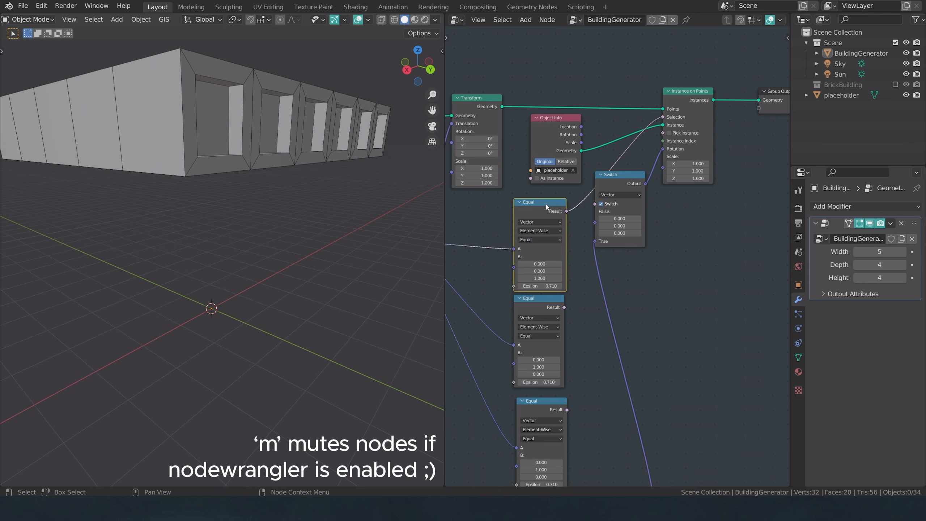
key(m)
scroll(346, 222, down, 3)
mouse_move(346, 221)
middle_down()
mouse_move(336, 232)
mouse_move(346, 228)
middle_up()
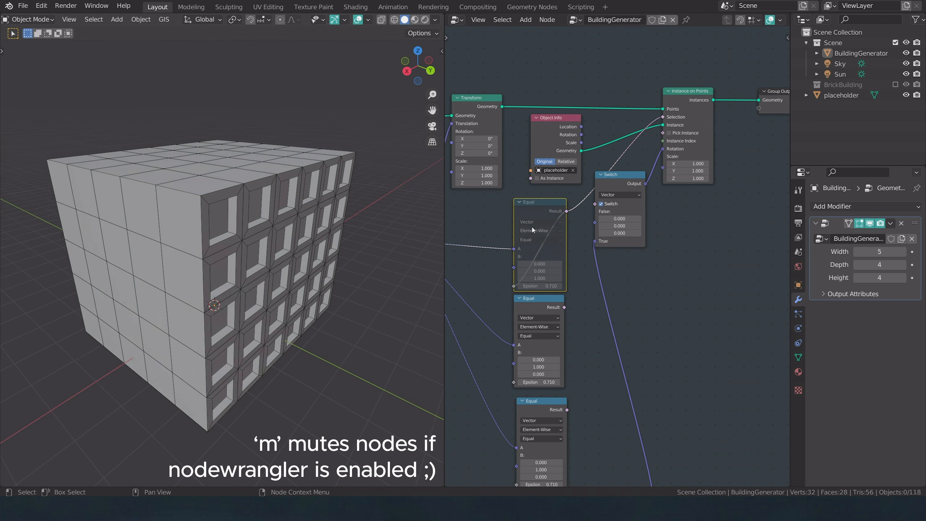
key(m)
Step: Set the topmost Equal node's Epsilon to 0.1 and check the selected instances from a slightly different angle
drag(540, 286, 507, 286)
click(545, 285)
text(0.1)
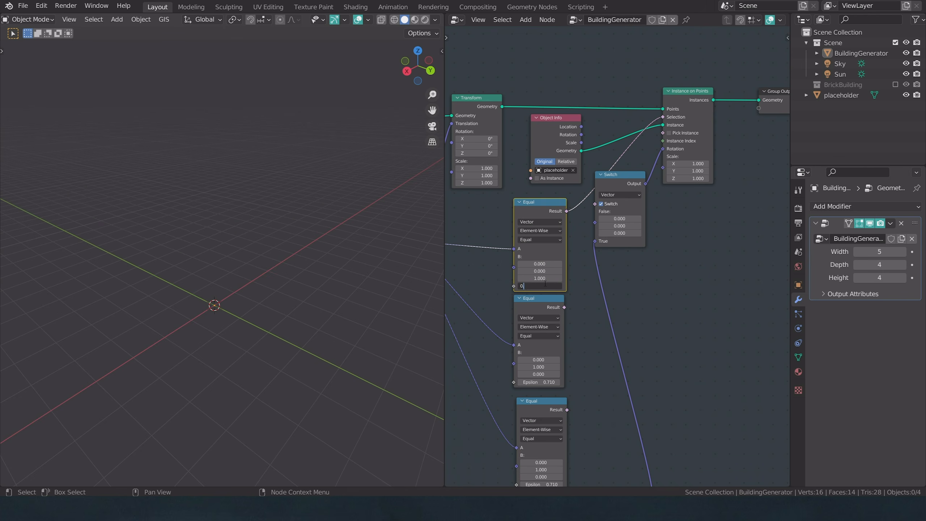
key(Return)
middle_drag(267, 220, 247, 232)
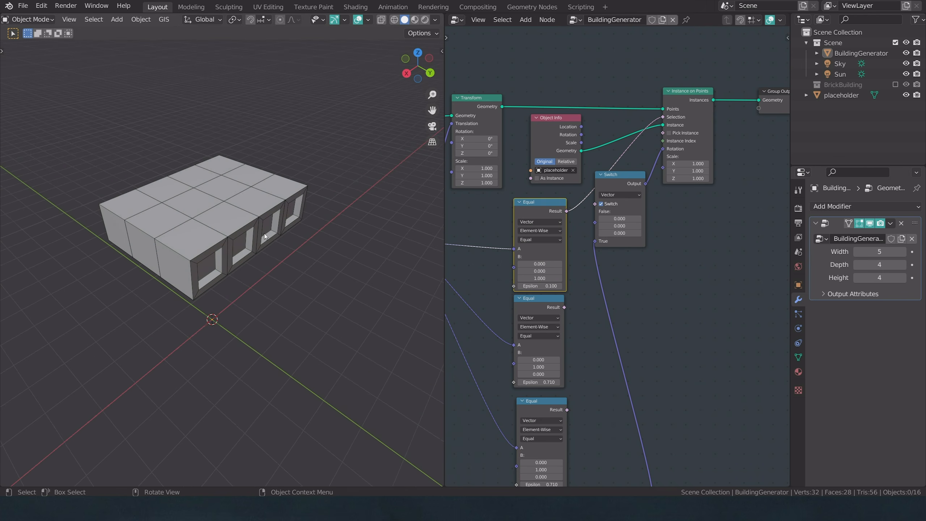
Step: Toggle muting on the topmost Equal node to compare the narrowed roof selection with the full set of instances
key(m)
key(m)
key(m)
key(m)
key(m)
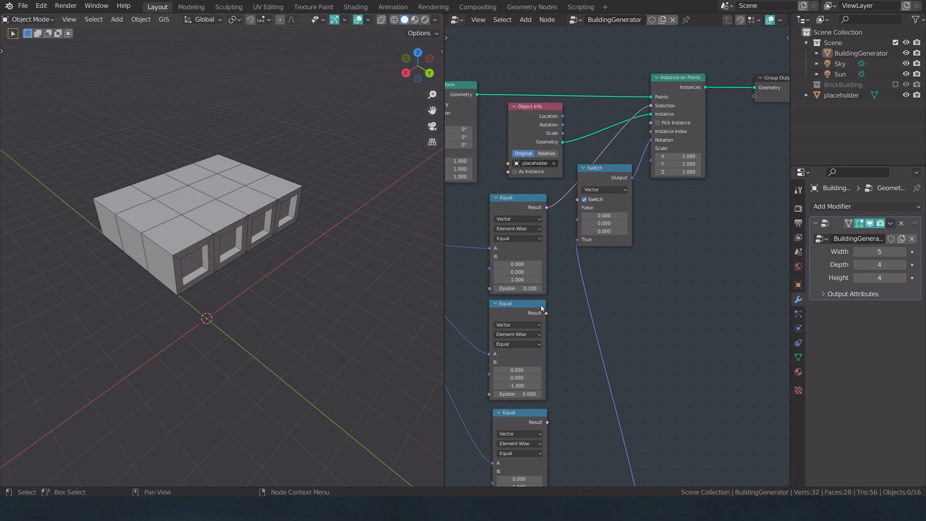
Step: Replace the second Equal node with a duplicate of the topmost Equal node that keeps its input link
click(540, 305)
key(x)
click(515, 206)
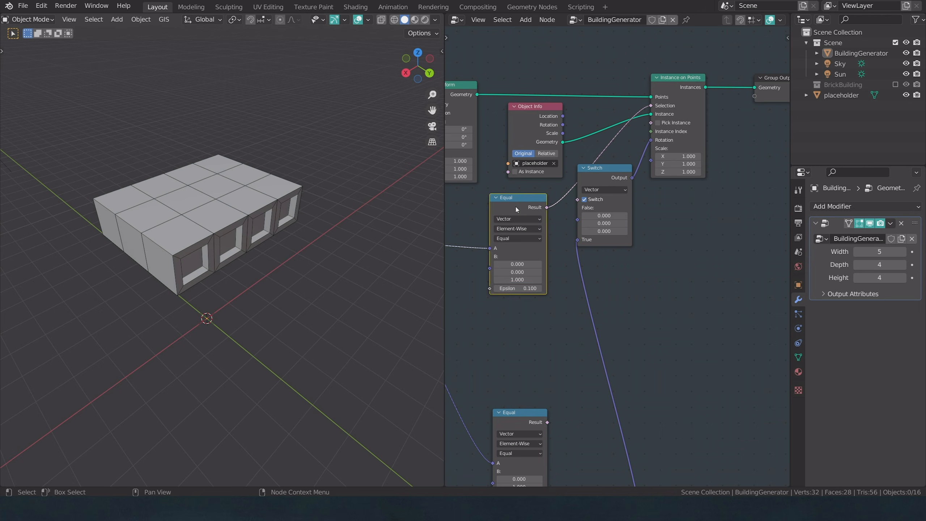
key(ctrl+shift+d)
click(532, 305)
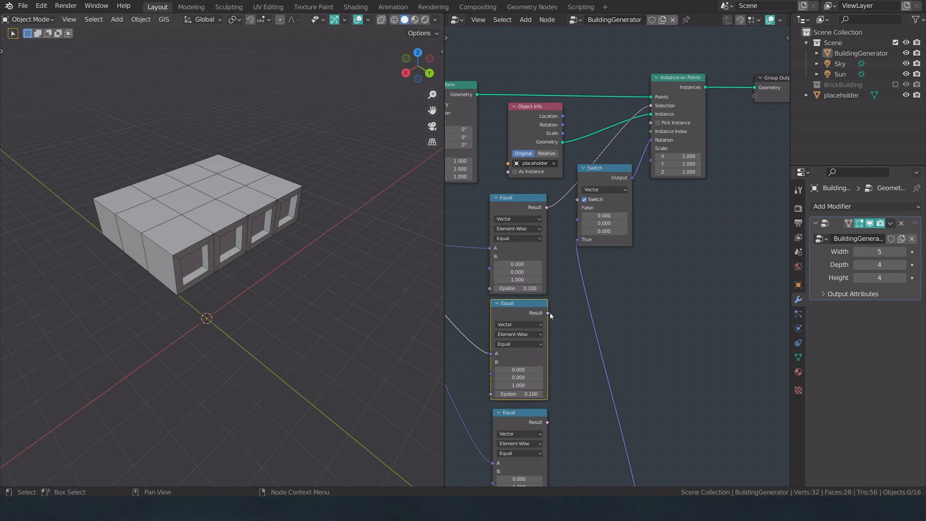
Step: Move the Selection link from the topmost Equal node to the second one and set its B vector's Z to -1
ctrl+drag(546, 212, 549, 312)
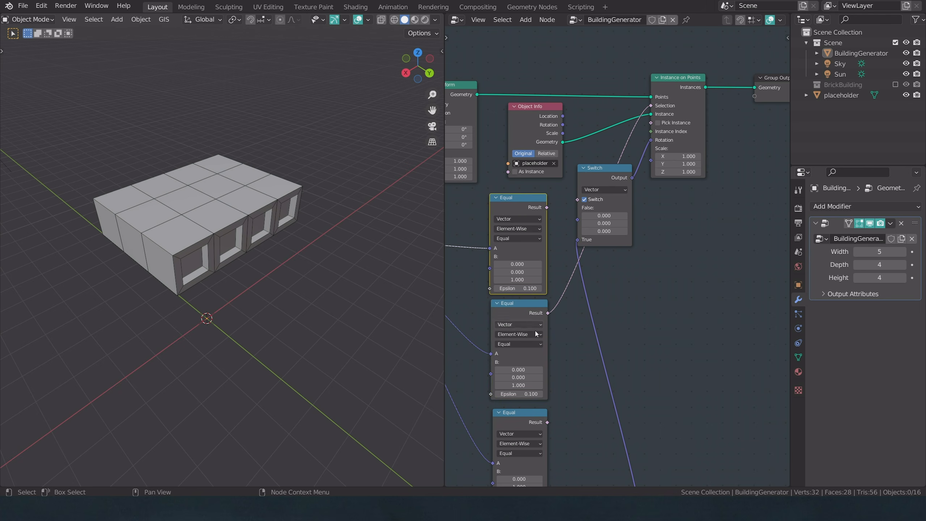
click(520, 387)
text(-1)
key(Return)
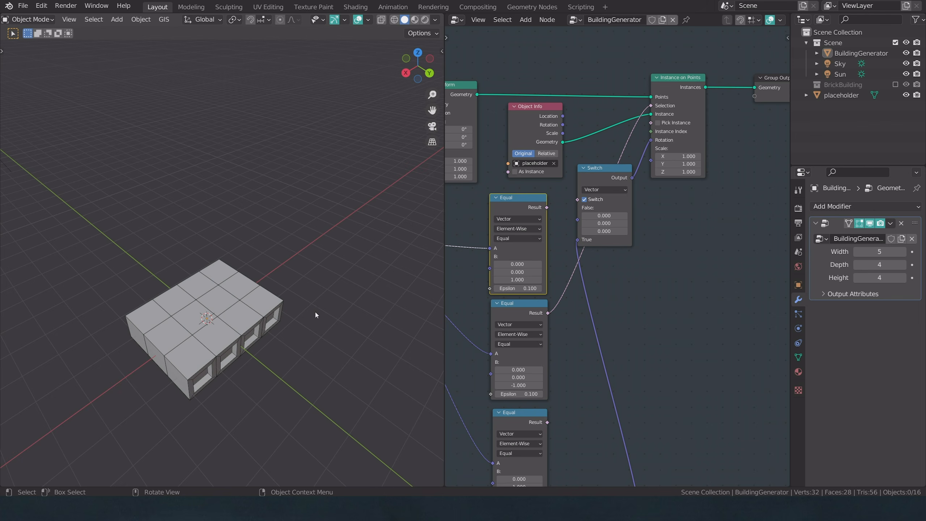
Step: Try the Not Equal operation on the second Equal node and return it to Equal
click(519, 344)
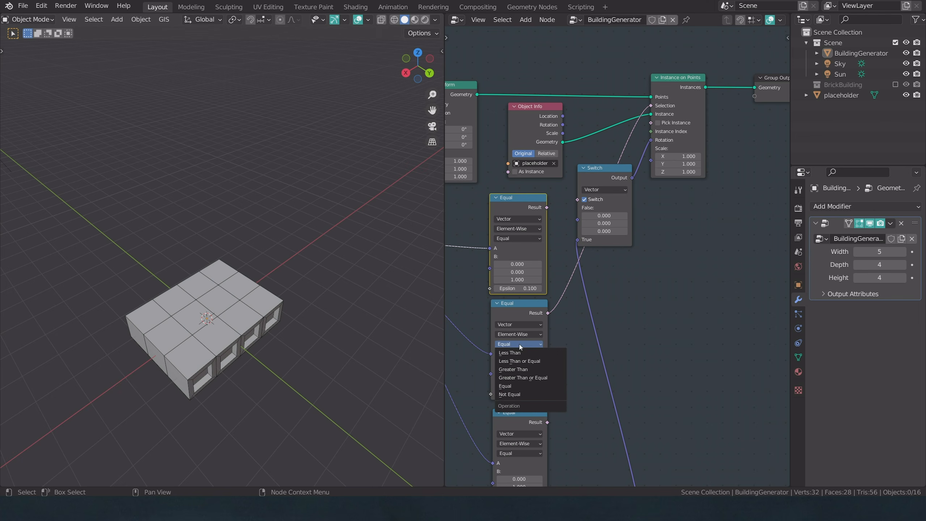
click(528, 395)
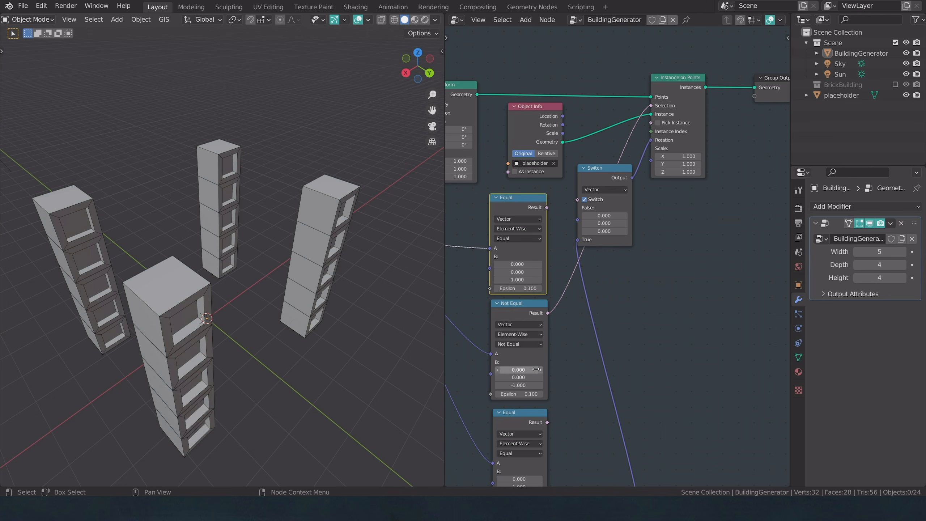
click(526, 345)
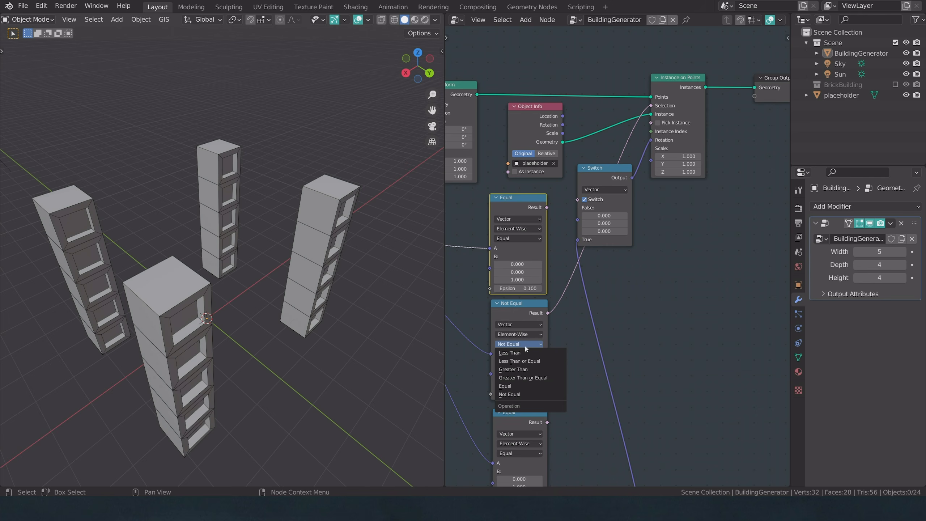
click(518, 386)
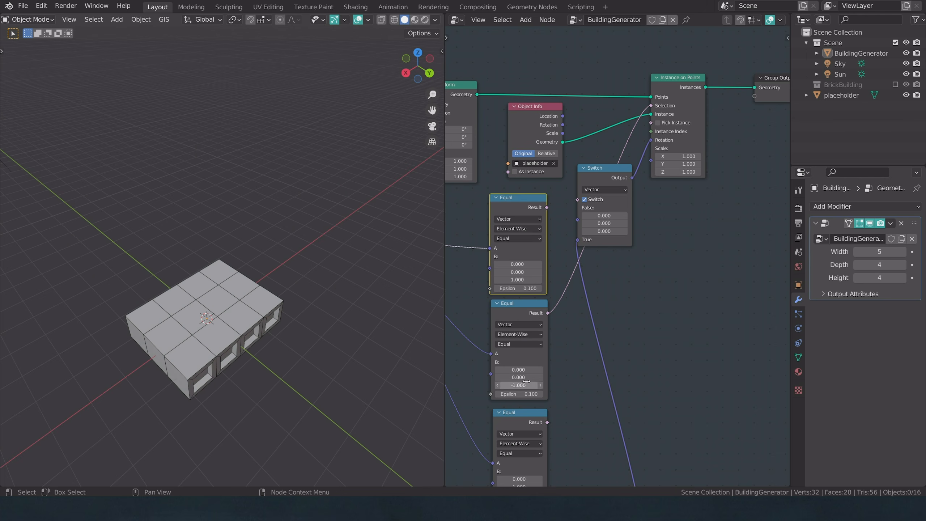
Step: Insert a Boolean Math node set to Not between the second Equal node and Selection, and inspect the building's underside
key(shift+a)
click(588, 254)
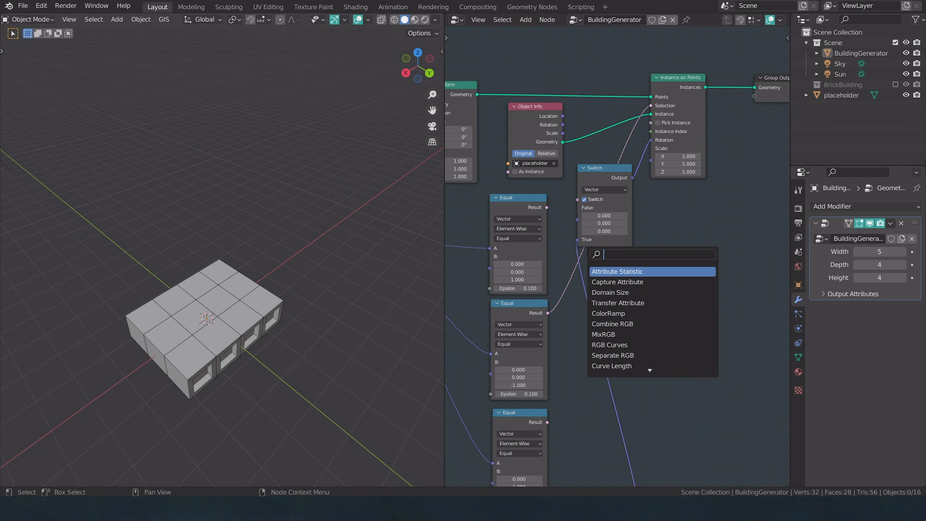
text(bool)
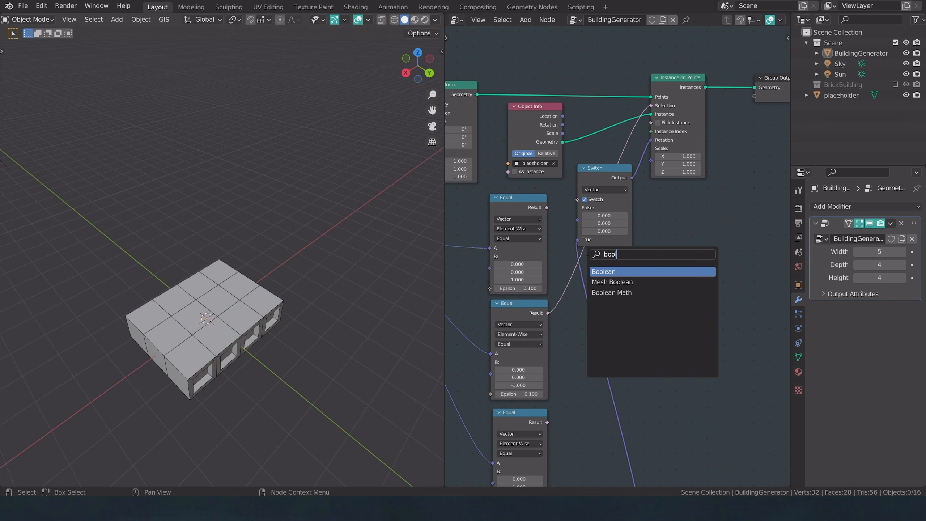
click(611, 293)
click(554, 324)
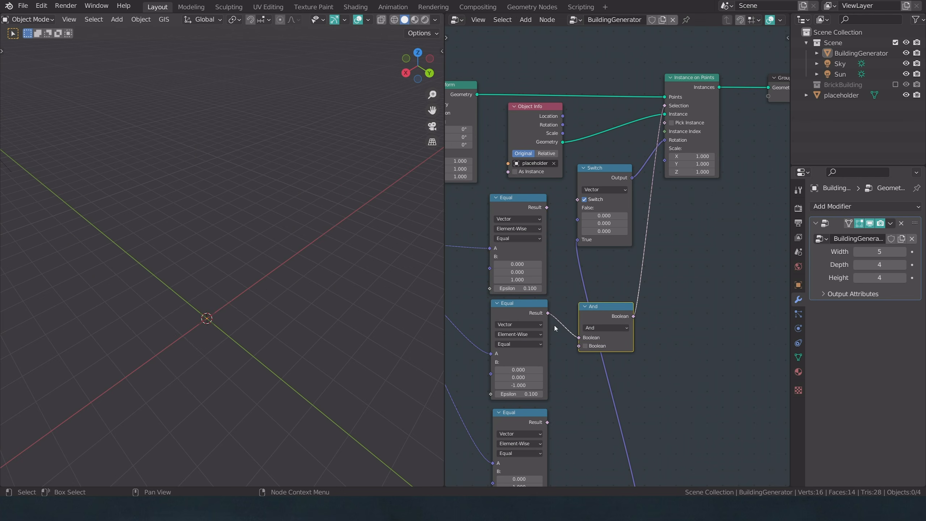
click(605, 327)
click(601, 352)
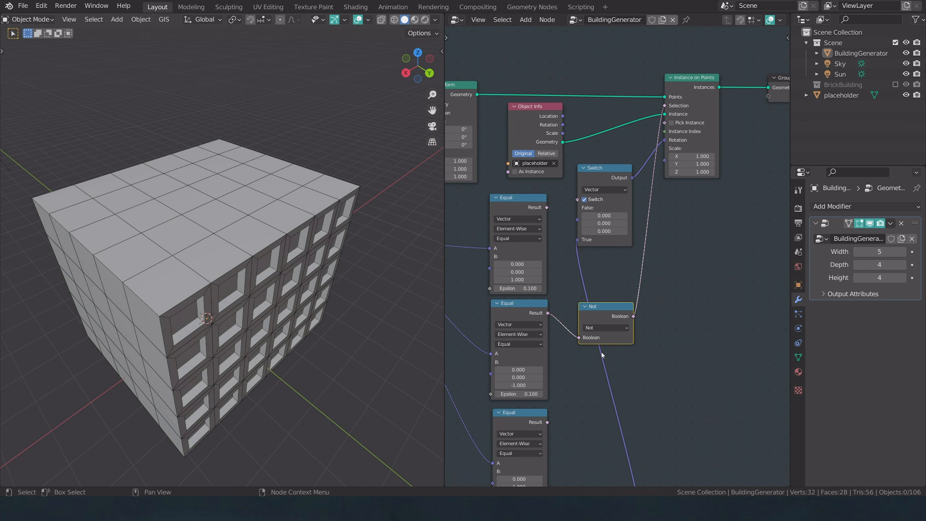
middle_drag(241, 266, 198, 241)
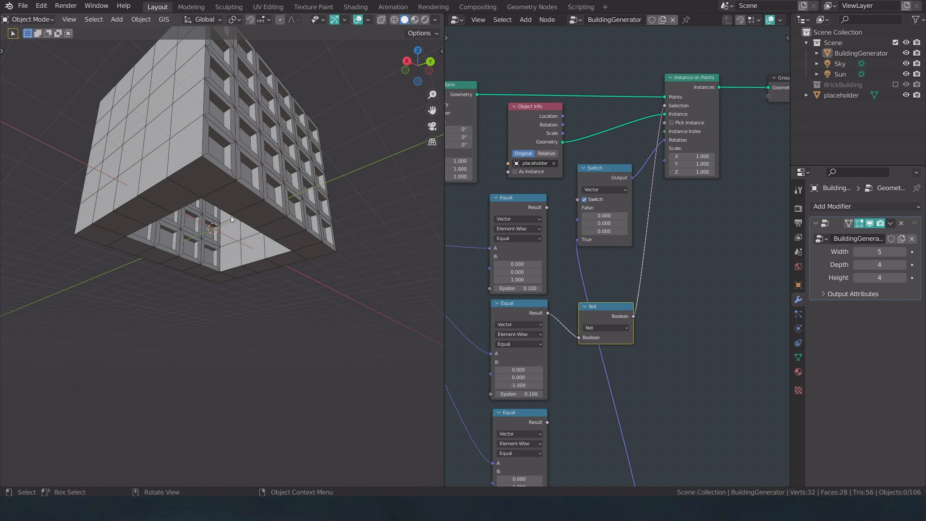
Step: Move the Not node beside its Equal node and spread the Switch, Instance on Points and Group Output nodes farther away
scroll(635, 273, down, 2)
drag(613, 294, 595, 296)
middle_drag(688, 187, 657, 180)
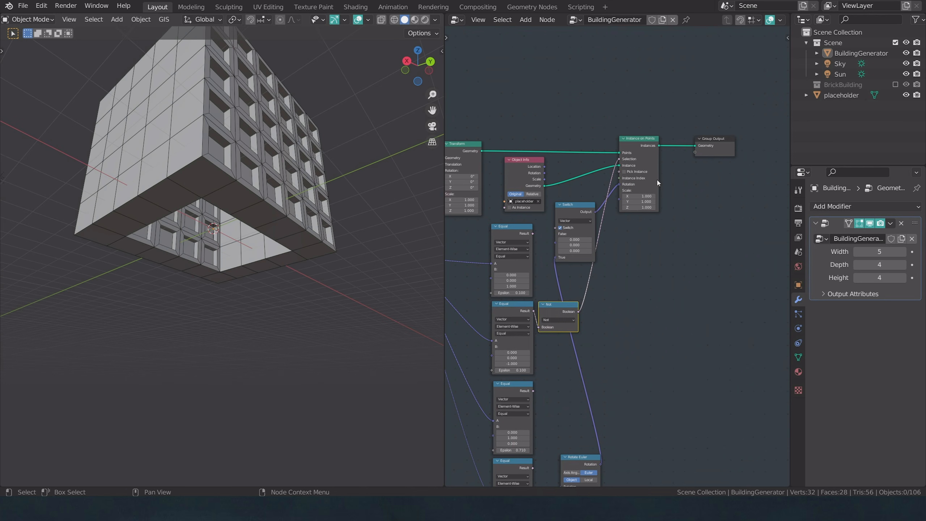
drag(733, 113, 652, 258)
click(596, 284)
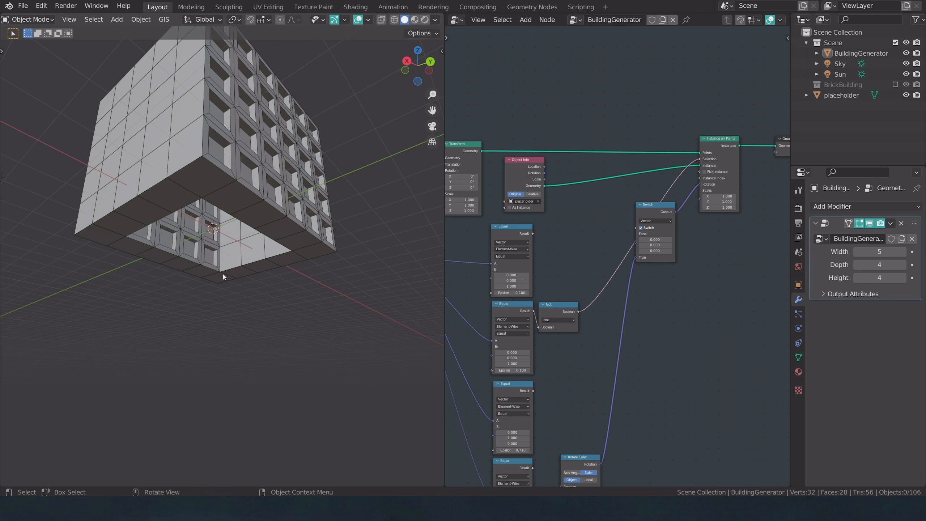
drag(655, 215, 646, 314)
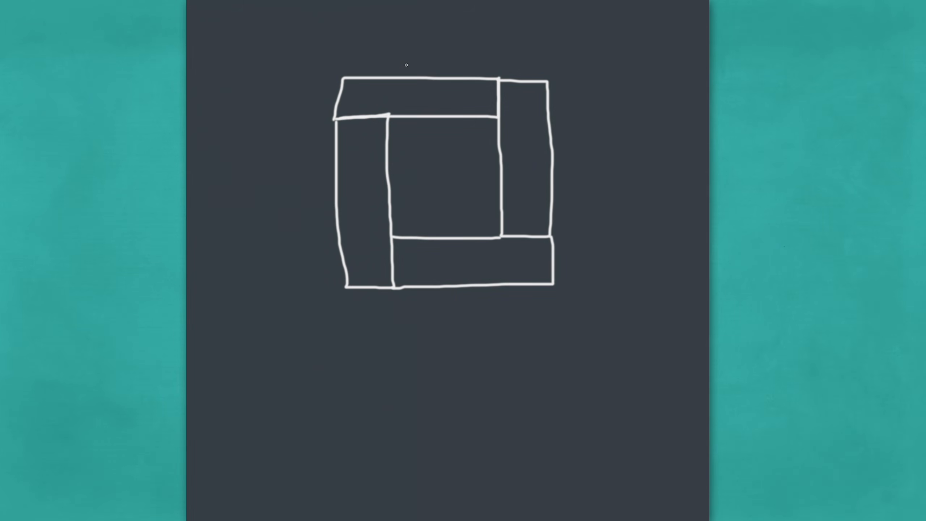
Step: Switch to the drawing canvas and sketch outward-pointing arrowheads beside the upper and right-hand walls of the building plan
mouse_move(413, 67)
mouse_down()
mouse_move(425, 52)
mouse_move(435, 59)
mouse_up()
mouse_move(567, 142)
mouse_down()
mouse_move(594, 167)
mouse_move(579, 181)
mouse_up()
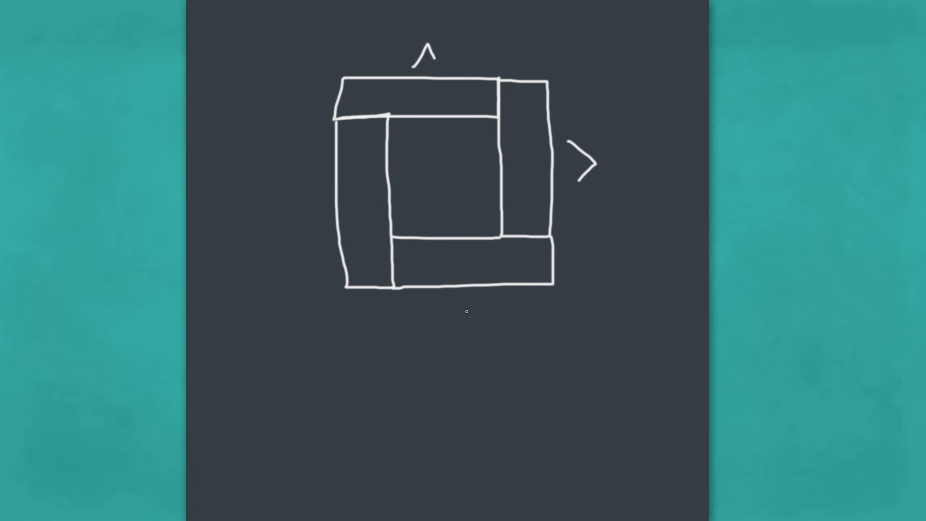
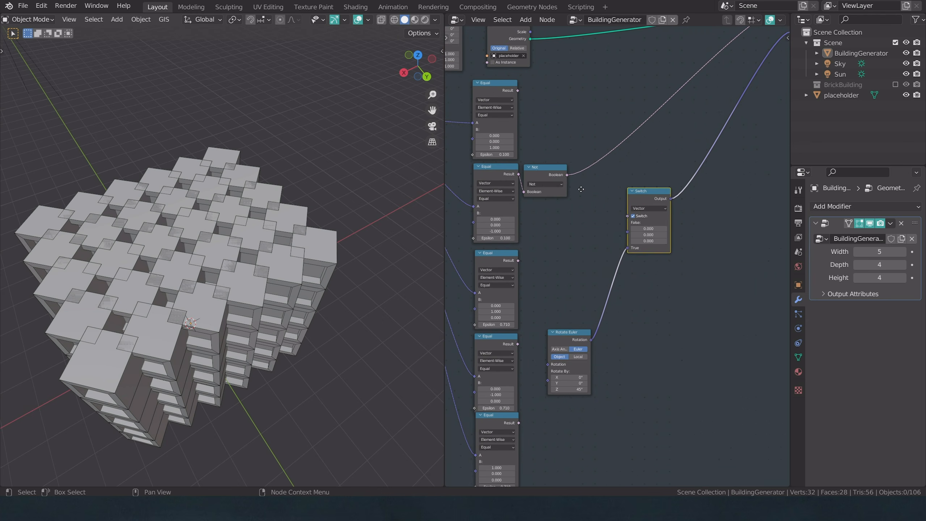
Step: Back in Blender, reposition the Rotate Euler and Switch nodes beside the four side-wall Equal nodes
drag(575, 192, 666, 398)
drag(652, 157, 713, 299)
middle_drag(662, 288, 658, 199)
click(659, 200)
drag(706, 208, 710, 252)
Step: Connect the side-wall Equal nodes to the Switch input in turn to compare rotated walls, ending with the -1, 0, 0 node
drag(523, 126, 689, 271)
drag(522, 203, 688, 272)
drag(524, 277, 689, 272)
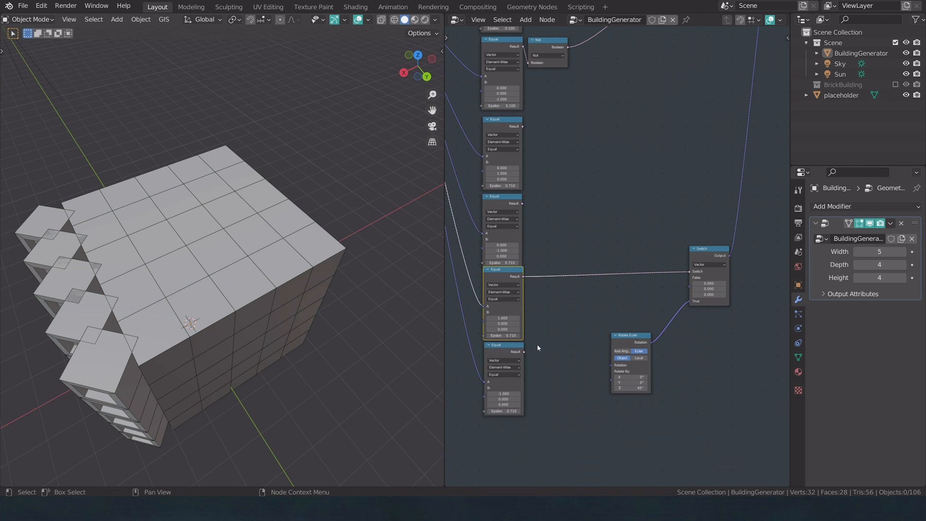
drag(524, 351, 689, 271)
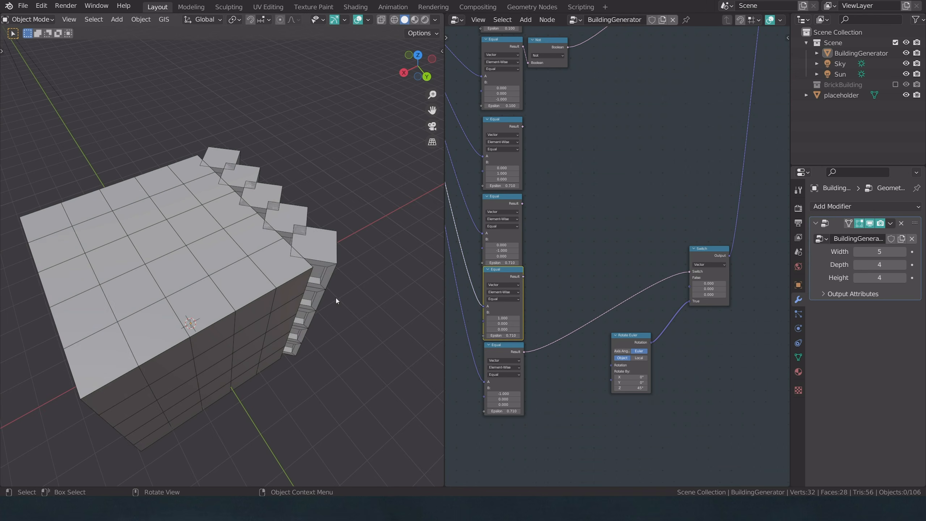
middle_drag(336, 298, 244, 323)
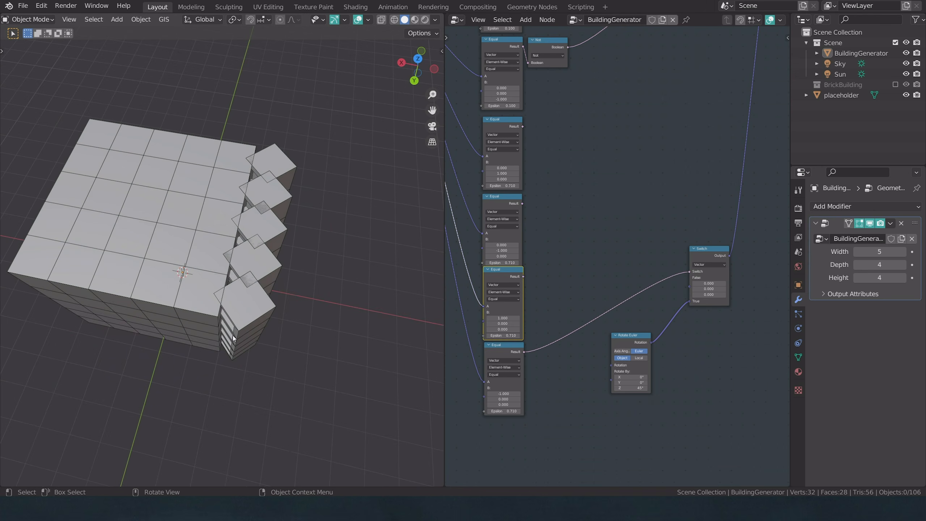
drag(522, 203, 689, 271)
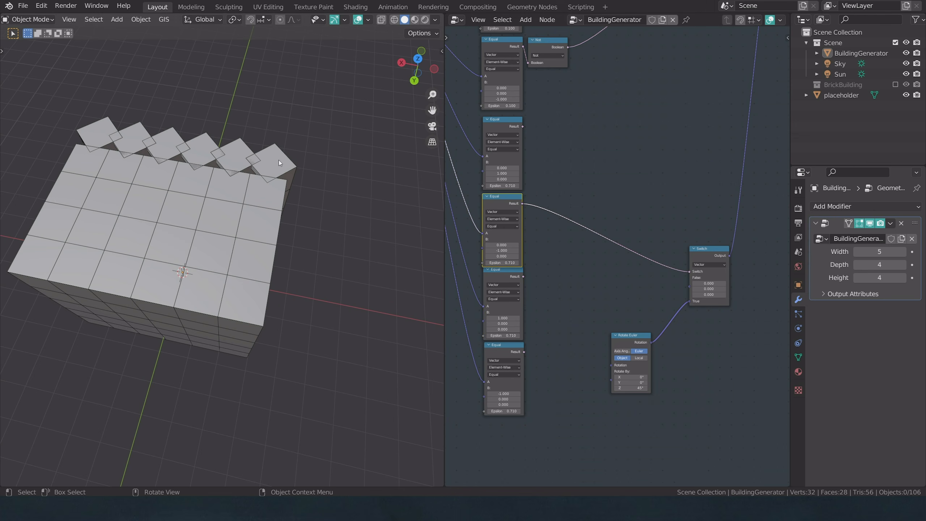
drag(524, 351, 689, 272)
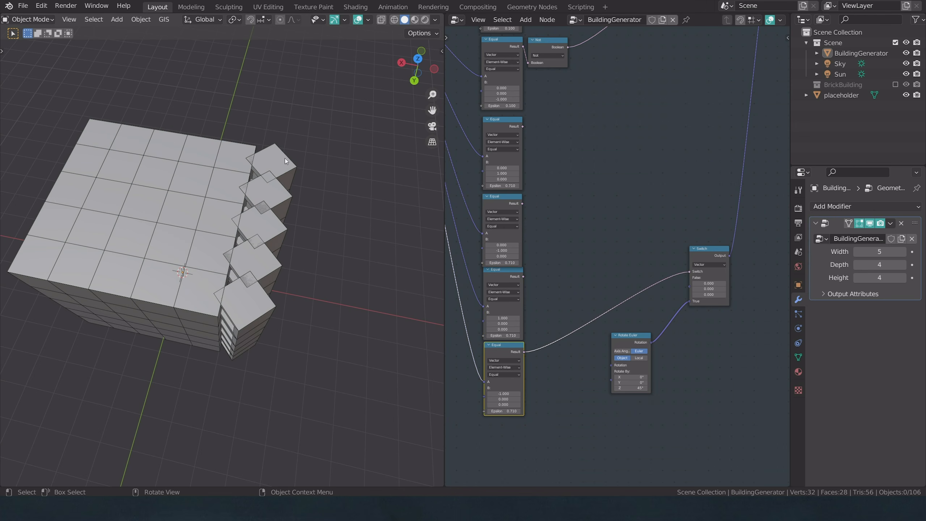
Step: Duplicate the Not node as an And node before the Switch, combining the 0, -1, 0 and -1, 0, 0 Equal results
click(546, 46)
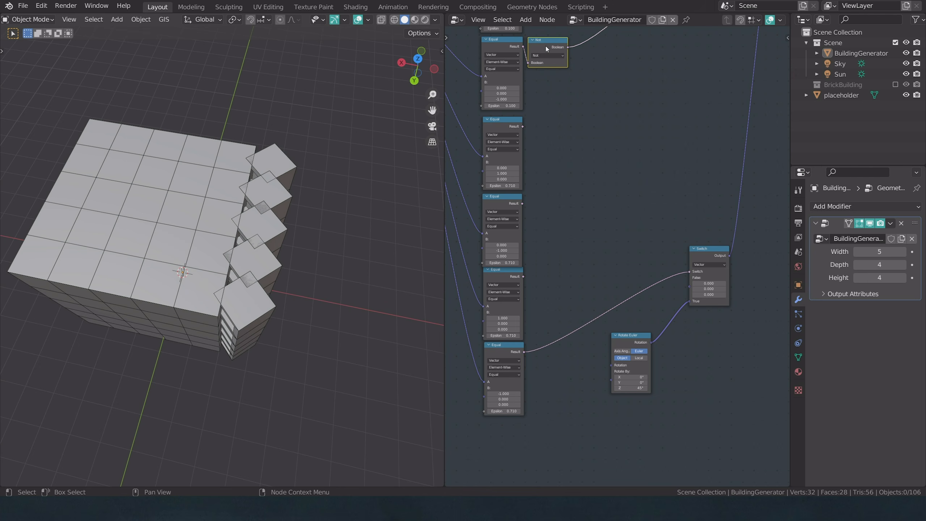
key(shift+d)
click(600, 244)
click(605, 254)
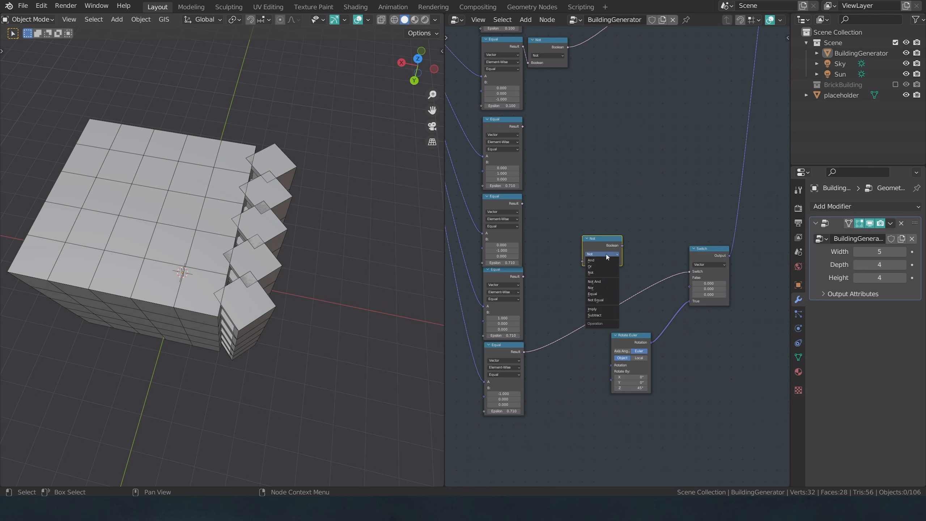
click(598, 260)
drag(600, 244, 621, 278)
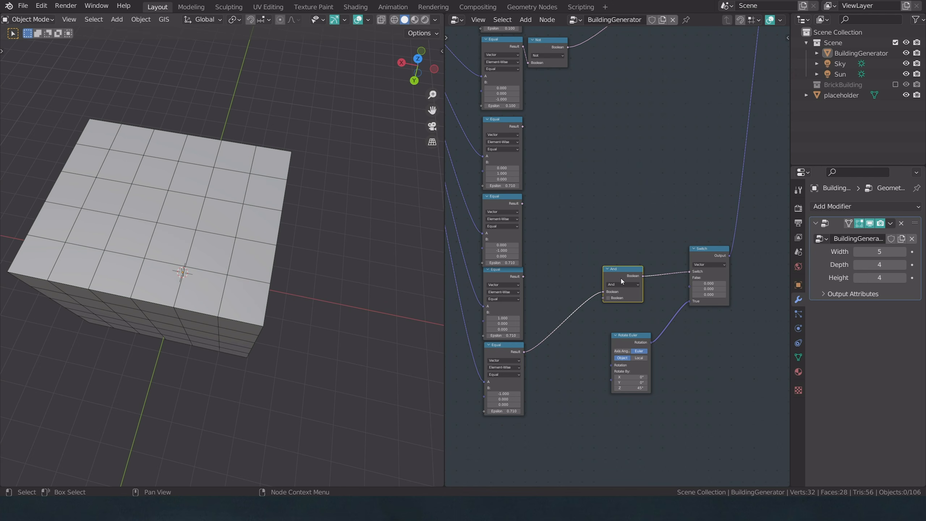
drag(522, 205, 604, 298)
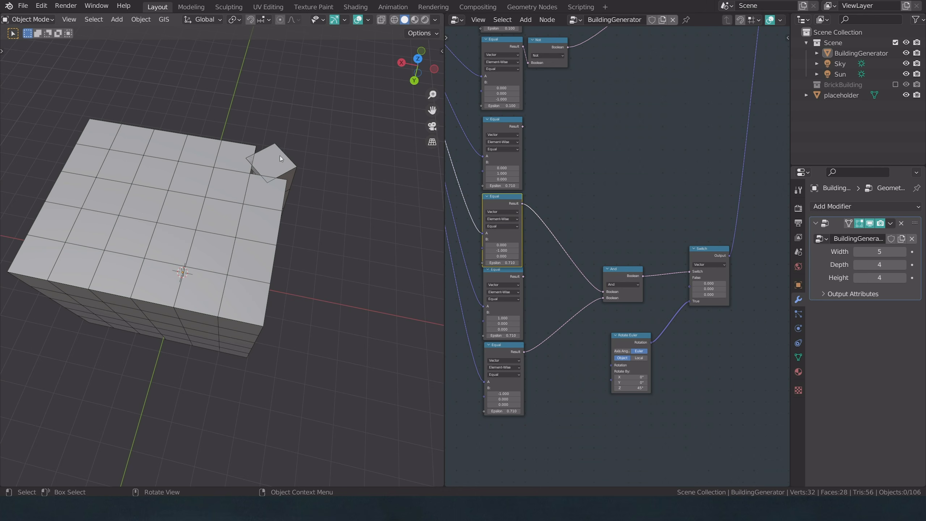
Step: Duplicate the And node three times and stack the unlinked copies above the original
click(622, 270)
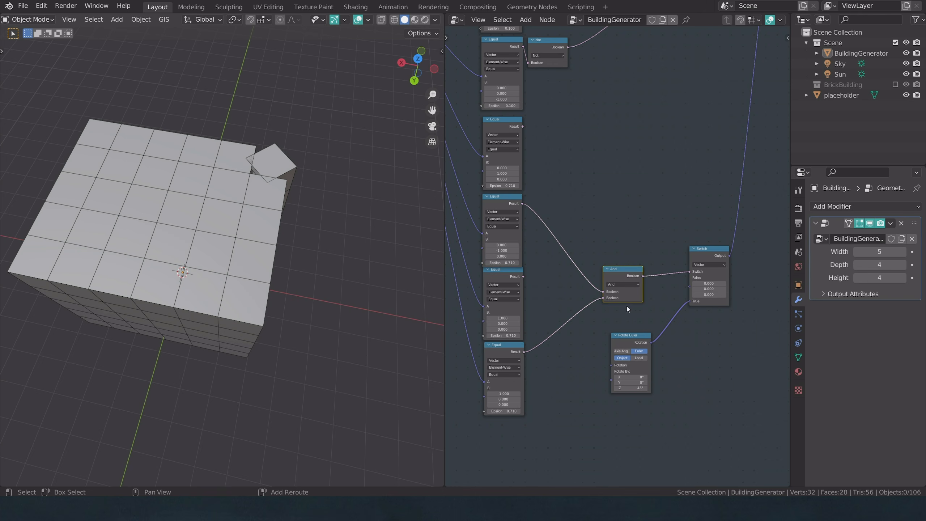
key(shift+d)
click(625, 249)
key(shift+d)
click(624, 200)
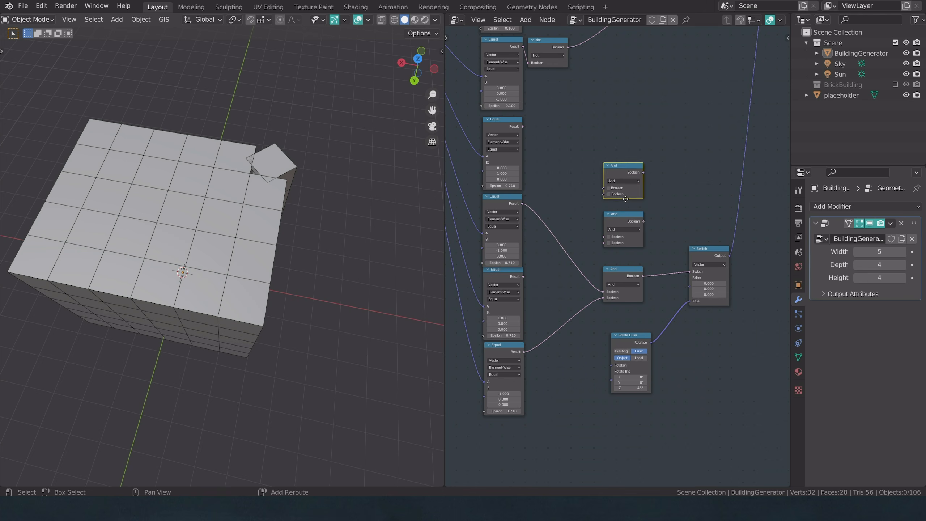
key(shift+d)
click(620, 143)
click(570, 226)
Step: Connect the 0, 1, 0 and 0, -1, 0 Equal results to the topmost And node and its output to the Switch
scroll(550, 260, up, 1)
middle_drag(556, 175, 550, 210)
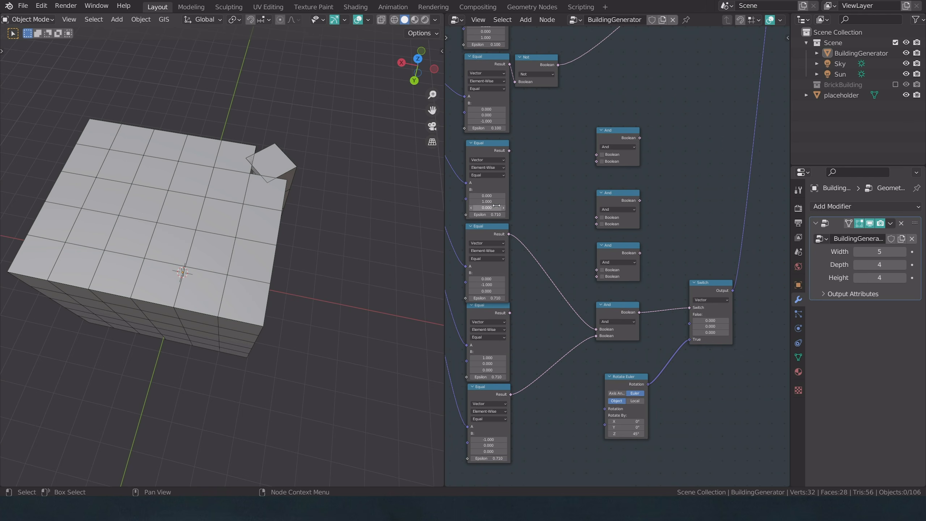
drag(509, 235, 597, 161)
drag(513, 151, 689, 308)
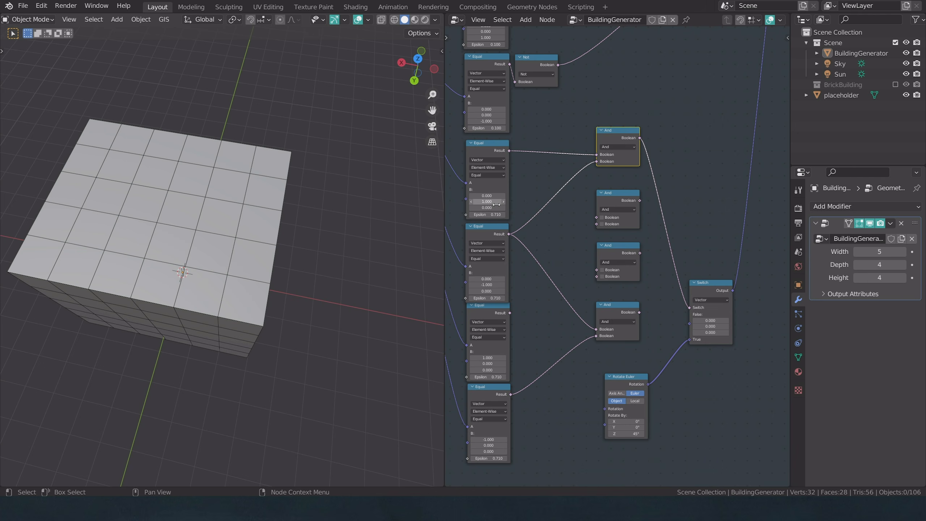
drag(512, 150, 552, 176)
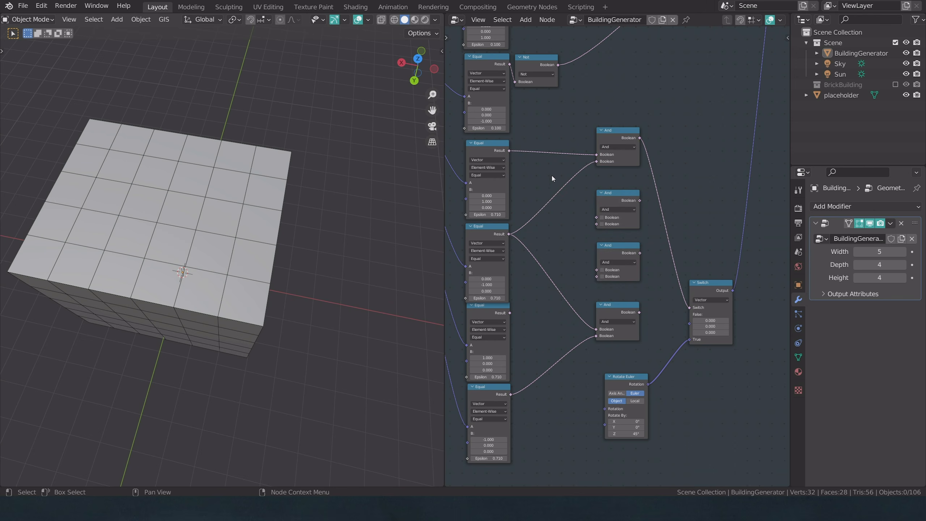
Step: Try the 0, 1, 0 and 0, -1, 0 Equal results on the Switch, and combine 1, 0, 0 with 0, 1, 0 in the topmost And node
drag(511, 150, 690, 307)
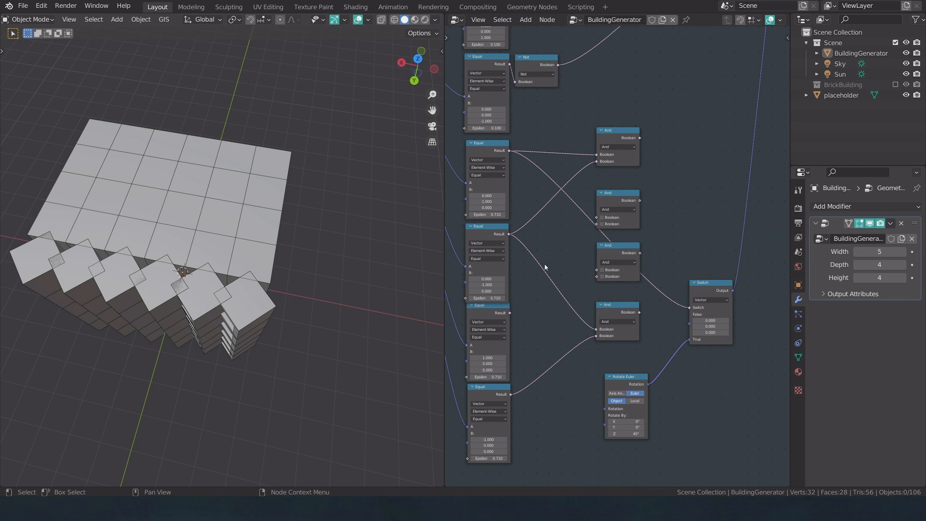
drag(511, 236, 688, 305)
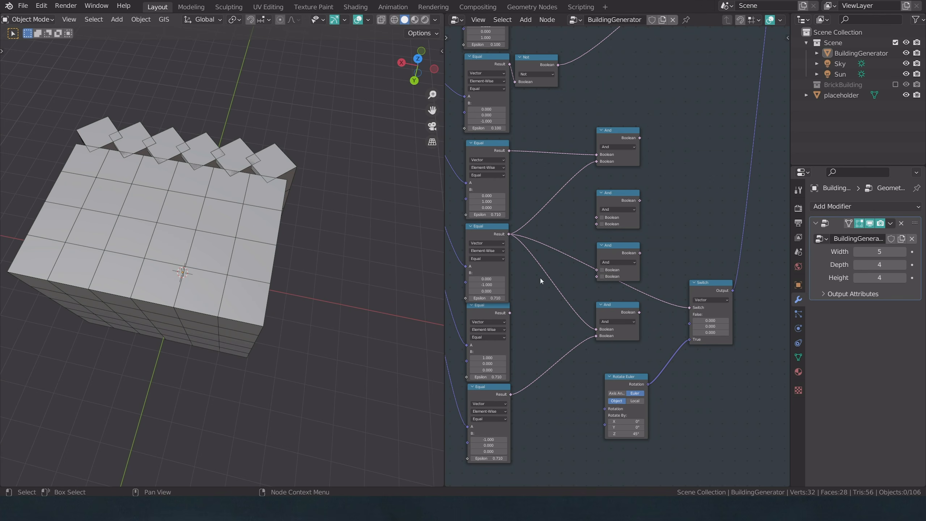
drag(510, 313, 597, 161)
drag(640, 137, 695, 310)
Step: Pair the Equal results in the two middle And nodes: 0, 1, 0 with -1, 0, 0, and 0, -1, 0 with 1, 0, 0
drag(640, 201, 689, 307)
drag(510, 150, 597, 217)
drag(510, 394, 639, 319)
drag(510, 312, 596, 278)
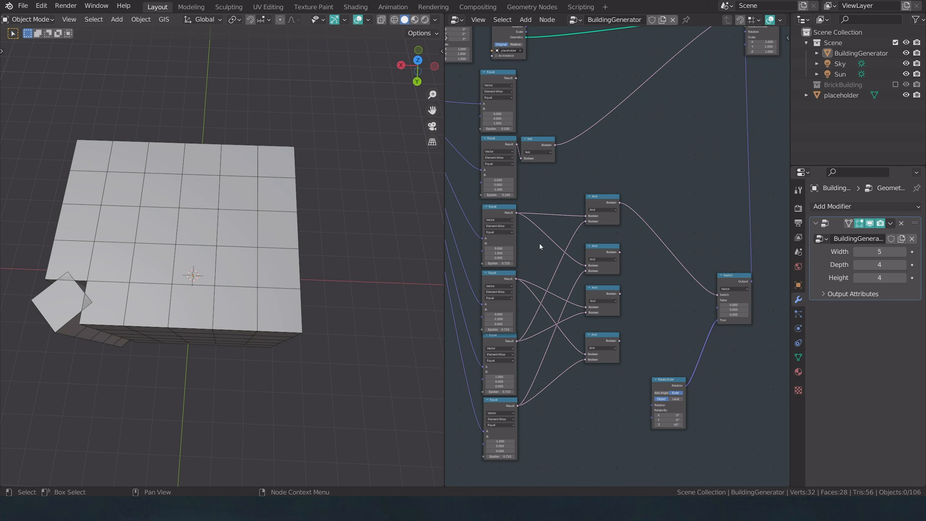
Step: Duplicate an And node beyond the topmost one, and feed the 0, 1, 0 Equal result into the copy and the Switch
drag(539, 242, 503, 415)
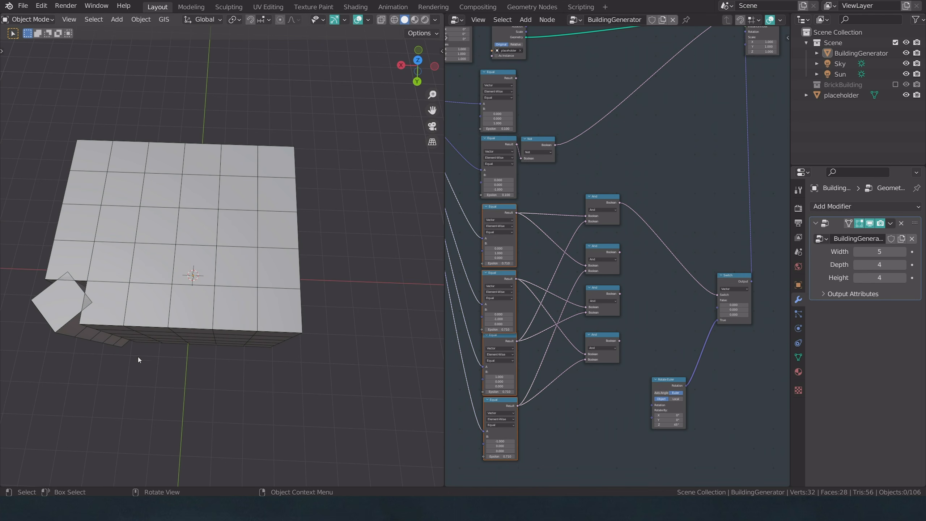
drag(616, 160, 615, 355)
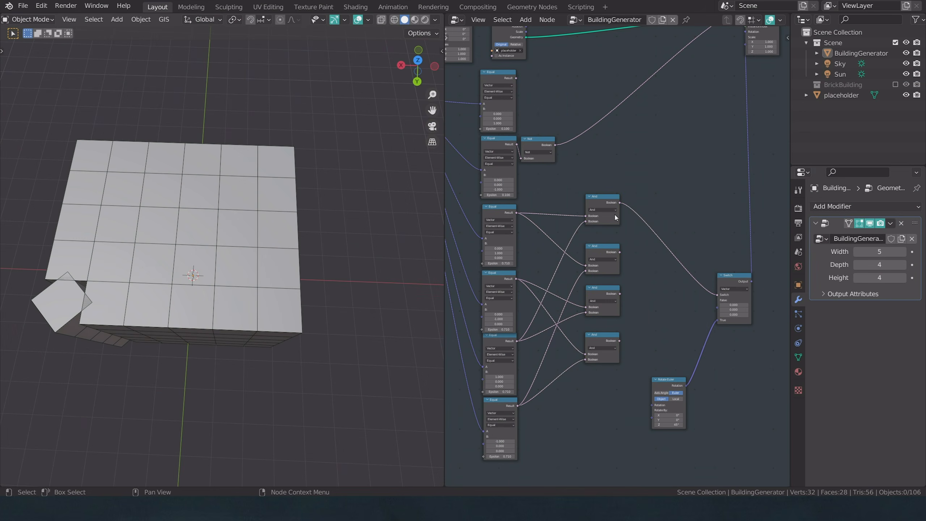
click(602, 200)
key(shift+d)
click(692, 201)
click(517, 213)
drag(516, 213, 656, 199)
drag(620, 252, 717, 295)
middle_drag(330, 301, 295, 289)
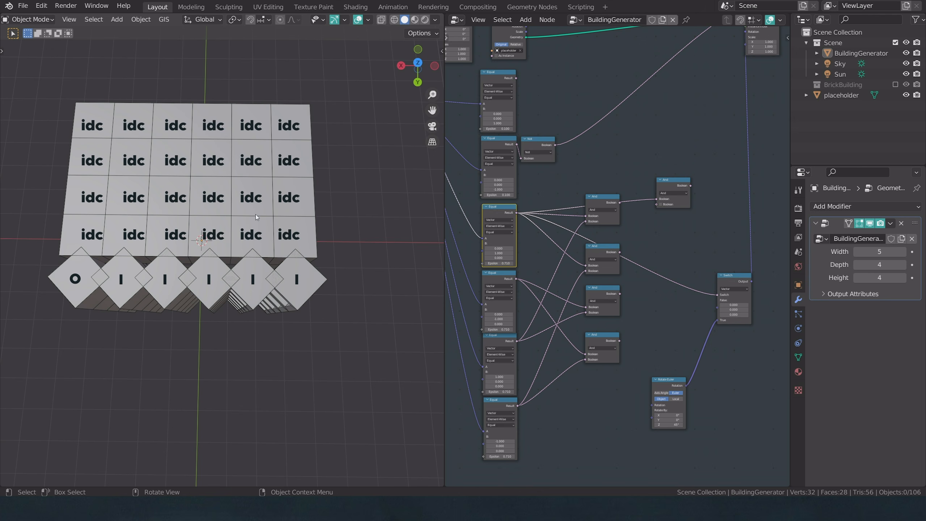
drag(499, 210, 497, 209)
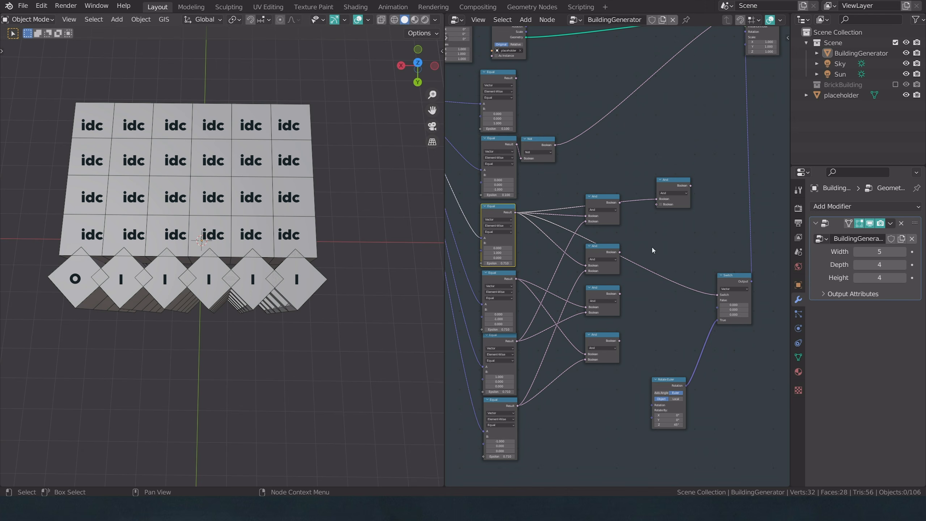
Step: Connect the topmost first-column And node to the Switch and insert a Boolean Math duplicate set to Not between them
drag(619, 202, 717, 295)
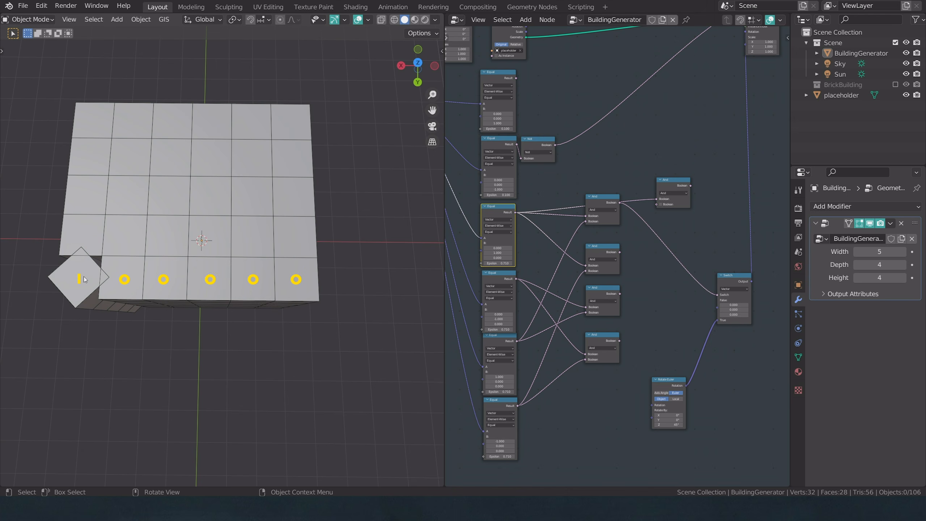
scroll(686, 233, up, 1)
key(shift+a)
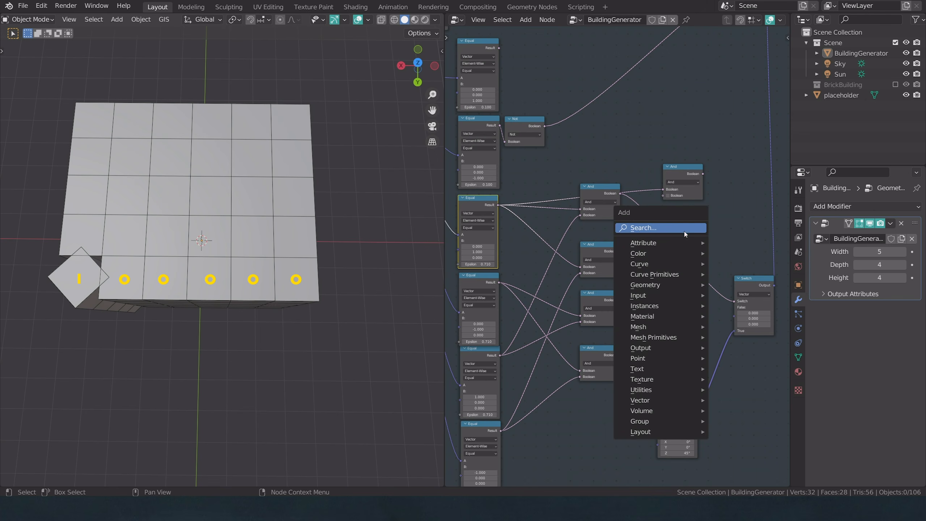
click(683, 169)
key(shift+d)
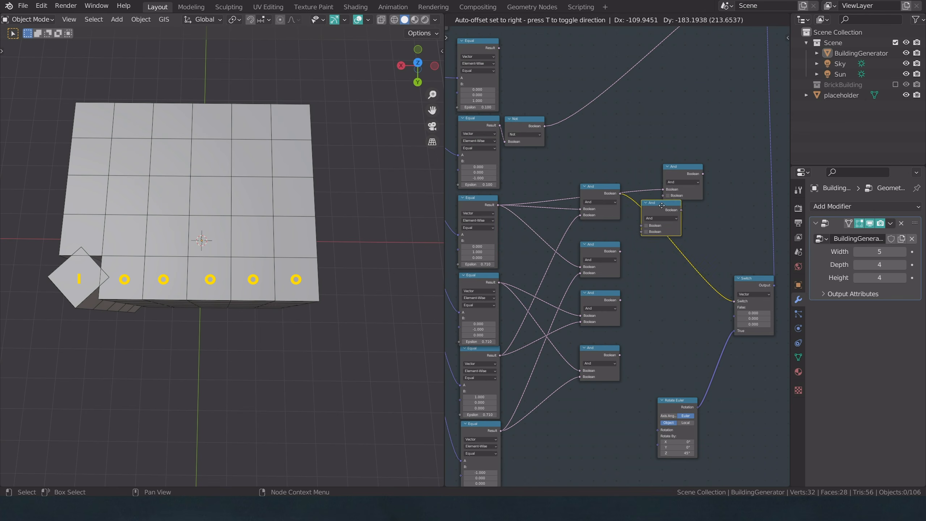
click(662, 205)
click(660, 218)
click(657, 239)
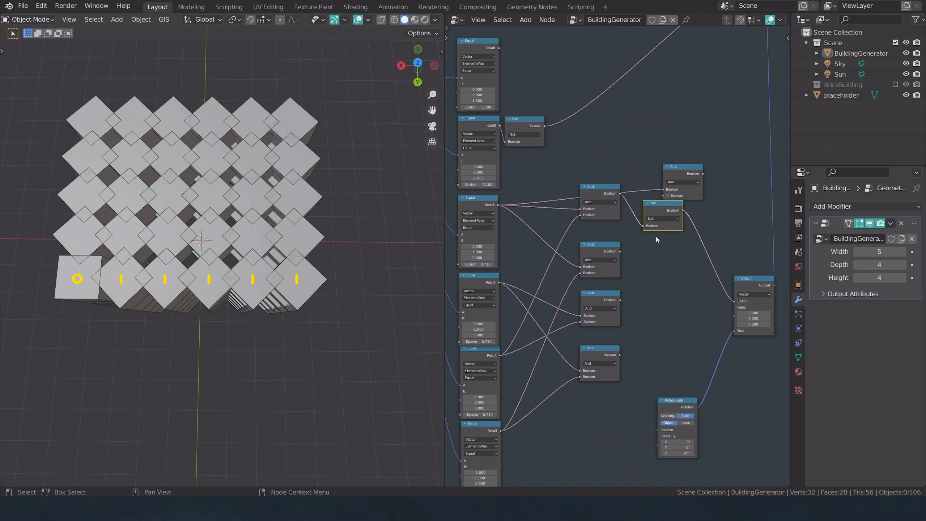
Step: Toggle the Not node's mute to compare, and route its output through the outer And node into the Switch
drag(655, 209, 642, 204)
key(m)
key(m)
key(m)
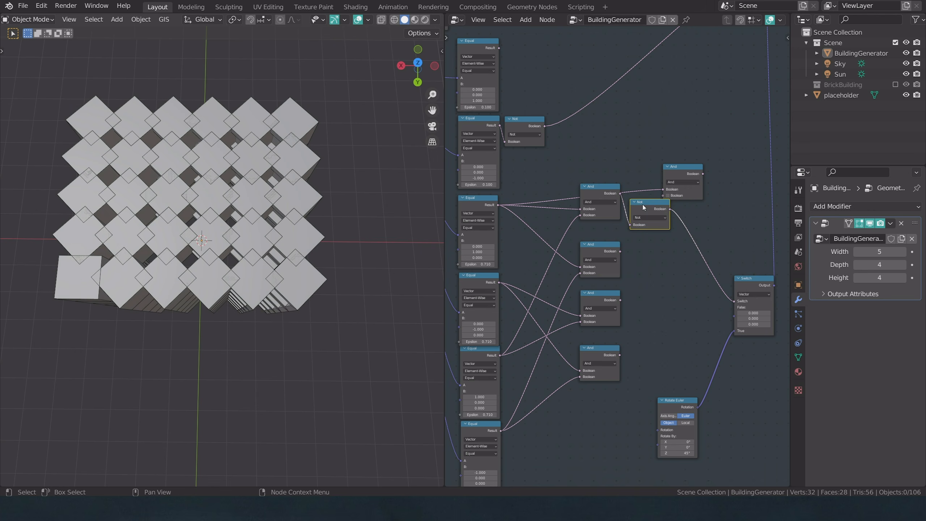
key(m)
drag(678, 169, 709, 174)
drag(670, 209, 735, 301)
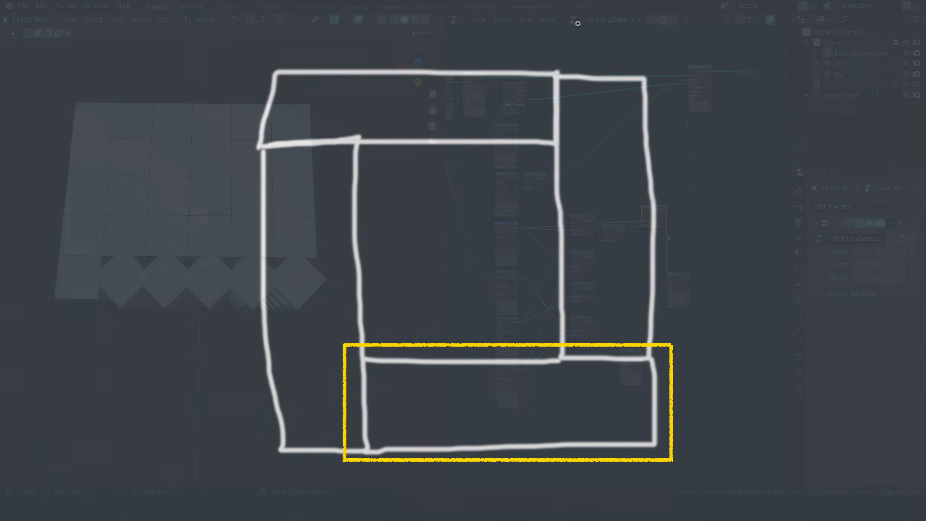
Step: Move the instancing, Group Output, Switch and Rotate Euler nodes away from the Boolean nodes to make room
drag(637, 100, 732, 165)
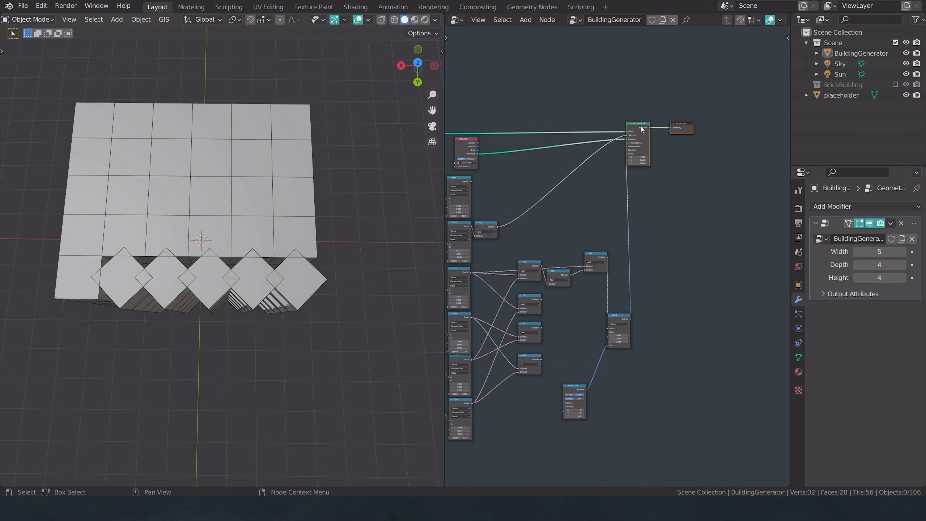
drag(641, 125, 741, 129)
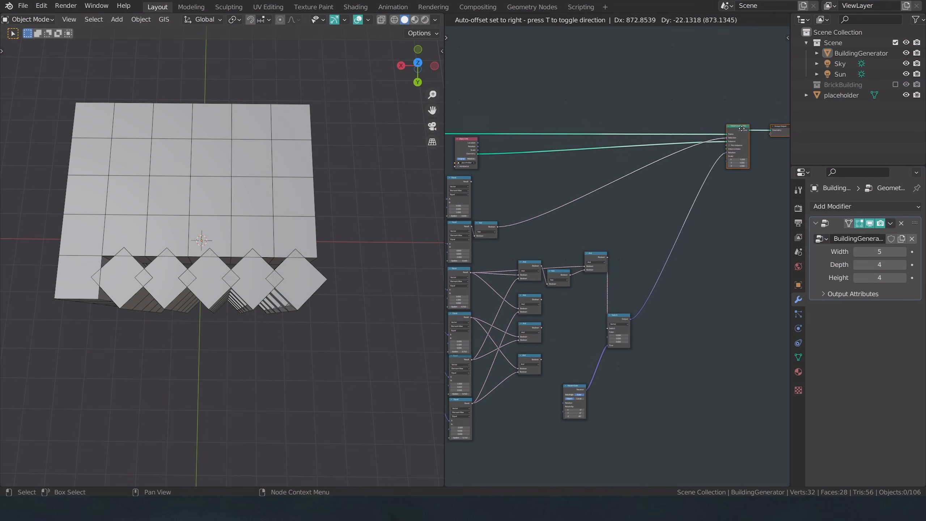
scroll(608, 275, up, 1)
drag(623, 326, 654, 271)
scroll(624, 269, up, 1)
drag(564, 419, 701, 365)
middle_drag(620, 314, 685, 240)
Step: Duplicate the Not and outer And pair three times, placing a copy beside each remaining first-column And node
drag(678, 166, 564, 288)
key(shift+d)
click(578, 303)
key(shift+d)
click(579, 352)
key(shift+d)
click(578, 403)
Step: Wire the three remaining first-column And nodes through their Not nodes into outer And nodes fed by the -1, 0, 0, 1, 0, 0 and 0, -1, 0 results
drag(552, 307, 566, 341)
drag(605, 272, 714, 227)
middle_drag(507, 272, 539, 275)
drag(464, 365, 746, 230)
drag(465, 441, 745, 229)
drag(746, 230, 661, 260)
drag(701, 244, 746, 229)
drag(637, 323, 746, 229)
drag(745, 230, 686, 278)
drag(463, 366, 661, 309)
drag(702, 294, 746, 230)
drag(700, 343, 746, 229)
middle_drag(562, 292, 622, 265)
drag(523, 266, 722, 332)
middle_drag(732, 252, 647, 287)
Step: Connect the four outer And outputs to the Switch in turn to compare the rotated walls, ending with the third one
drag(673, 198, 721, 238)
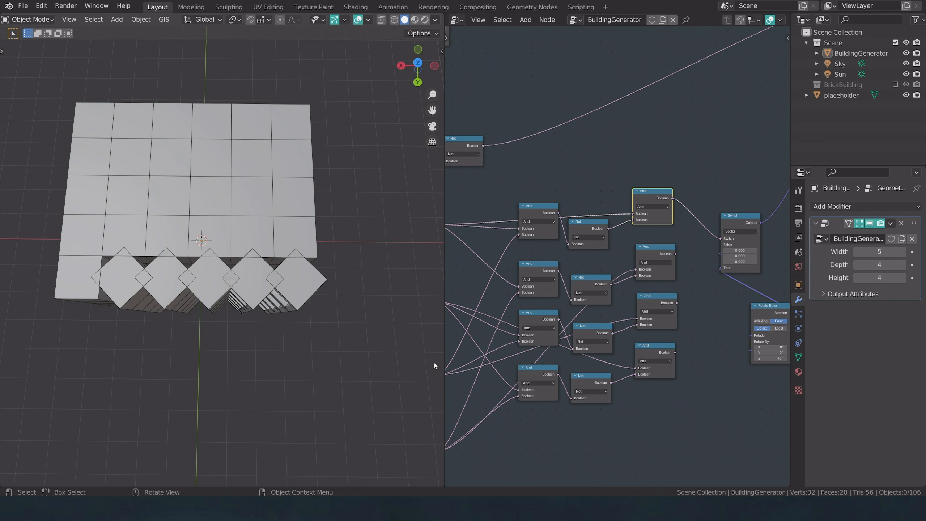
drag(675, 254, 723, 240)
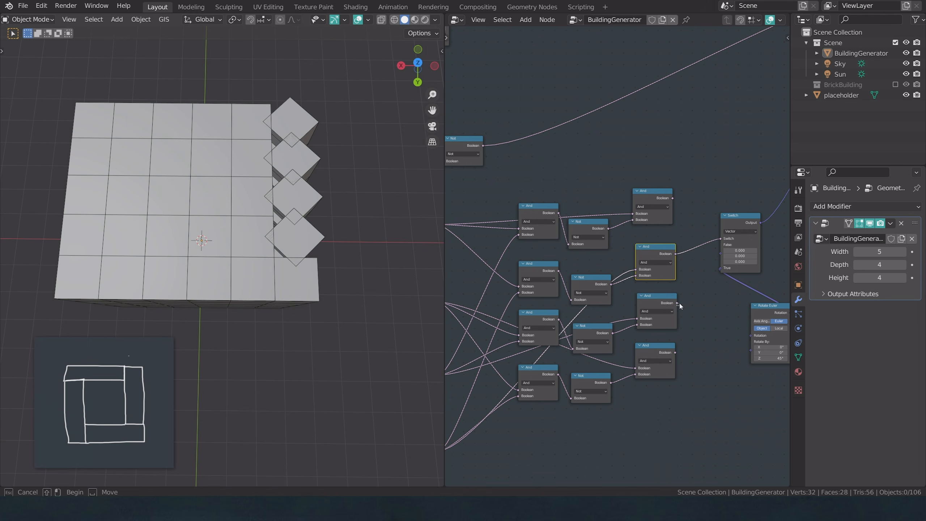
drag(678, 303, 688, 296)
drag(722, 241, 722, 239)
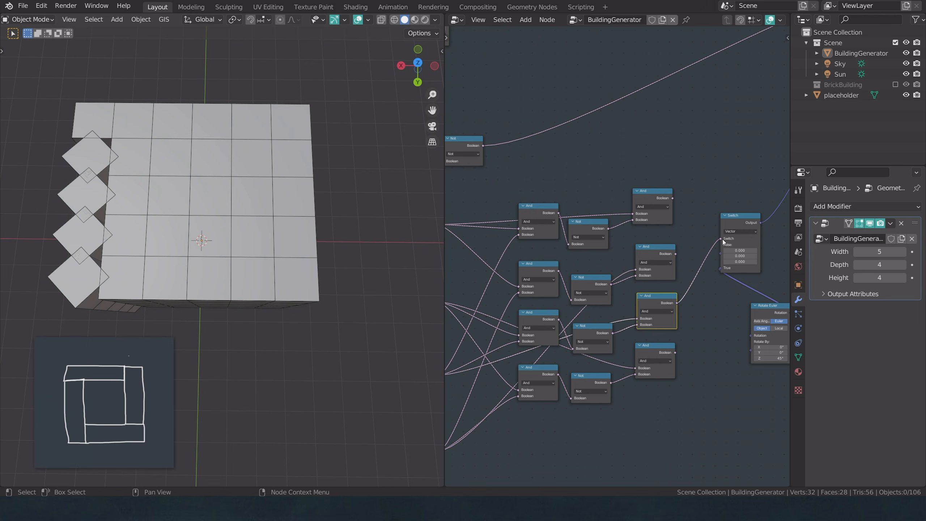
drag(675, 352, 722, 239)
drag(677, 303, 721, 239)
Step: Swap the two lowest rows of And and Not nodes to tidy their crossing links
drag(499, 320, 664, 404)
drag(675, 324, 531, 444)
drag(541, 412, 542, 383)
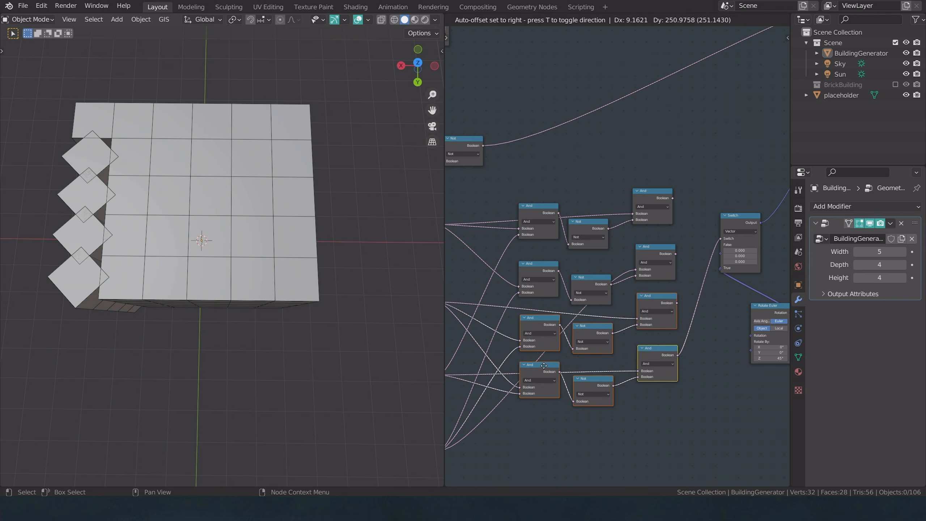
Step: Move the Switch and Rotate Euler nodes farther from the outer And nodes
scroll(656, 270, down, 5)
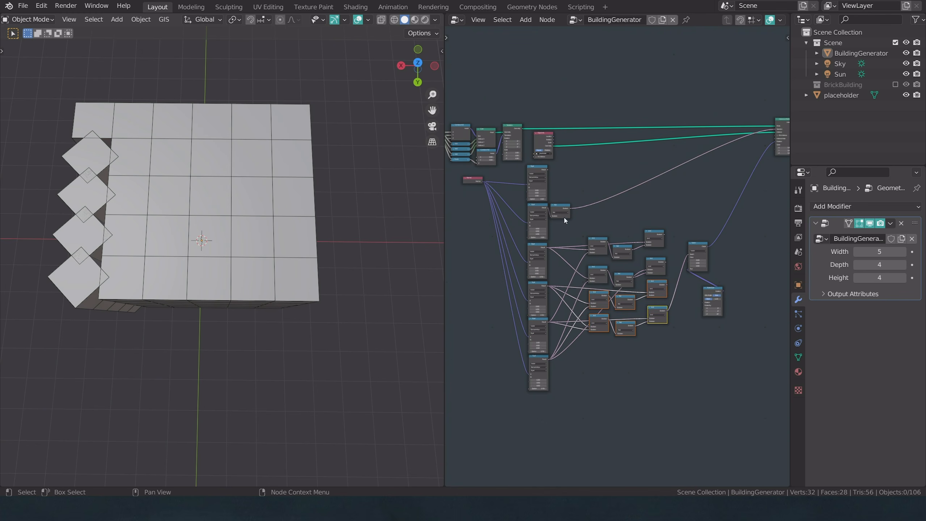
scroll(548, 166, up, 2)
middle_drag(587, 172, 573, 170)
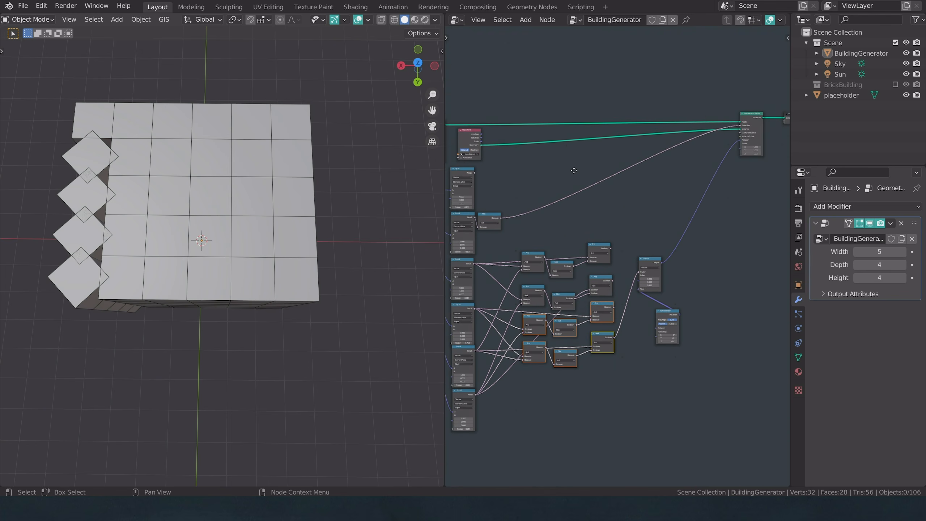
drag(642, 248, 673, 349)
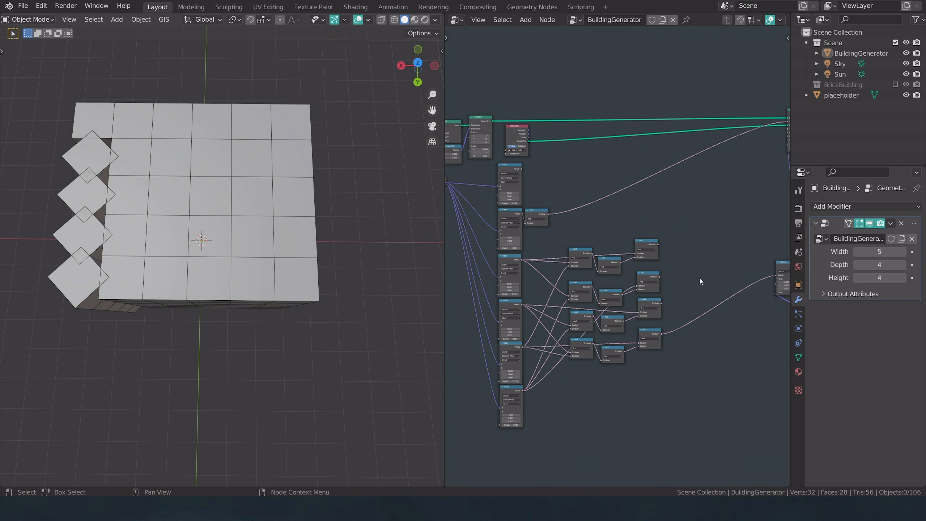
middle_drag(699, 276, 662, 287)
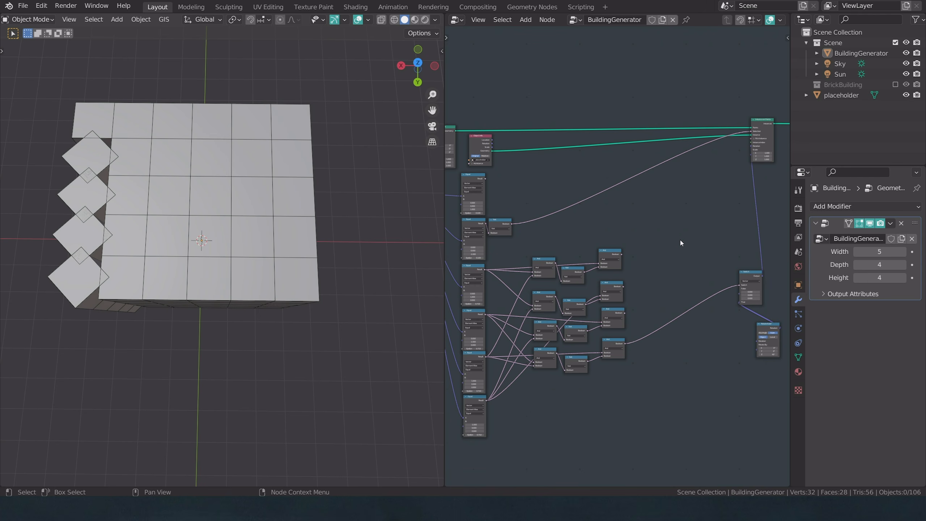
Step: Add a Reroute node between the outer And nodes and the Switch, and duplicate it four times into a vertical stack
key(shift+a)
mouse_move(680, 239)
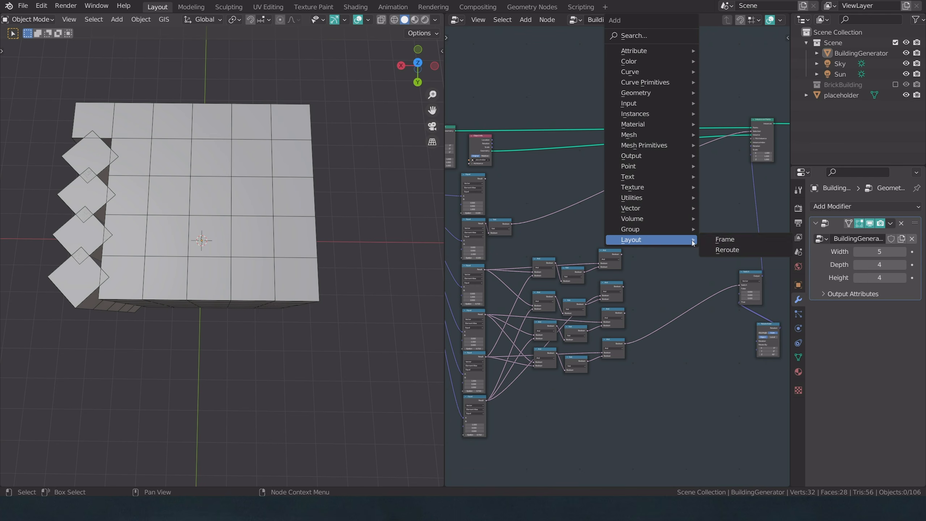
click(716, 251)
click(684, 230)
key(shift+d)
click(695, 254)
key(shift+d)
click(696, 269)
key(shift+d)
click(697, 288)
key(shift+d)
click(695, 225)
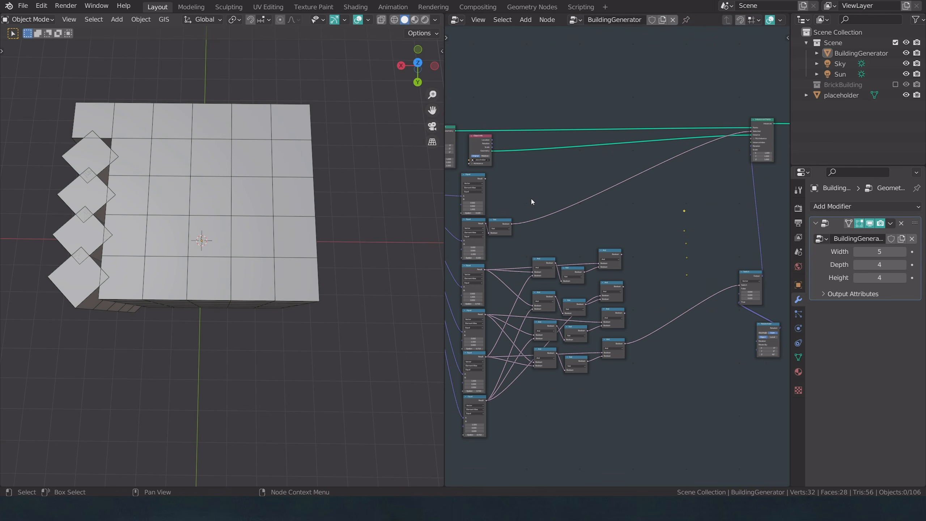
Step: Connect the 0, 0, 1 Equal result and the three unlinked outer And outputs to separate Reroute nodes
drag(484, 177, 684, 211)
drag(622, 254, 685, 231)
drag(624, 286, 686, 244)
drag(624, 313, 688, 257)
drag(700, 263, 685, 281)
Step: Group all Equal, Not and And nodes into one node group and return to the main node tree
scroll(685, 284, down, 2)
drag(480, 397, 647, 179)
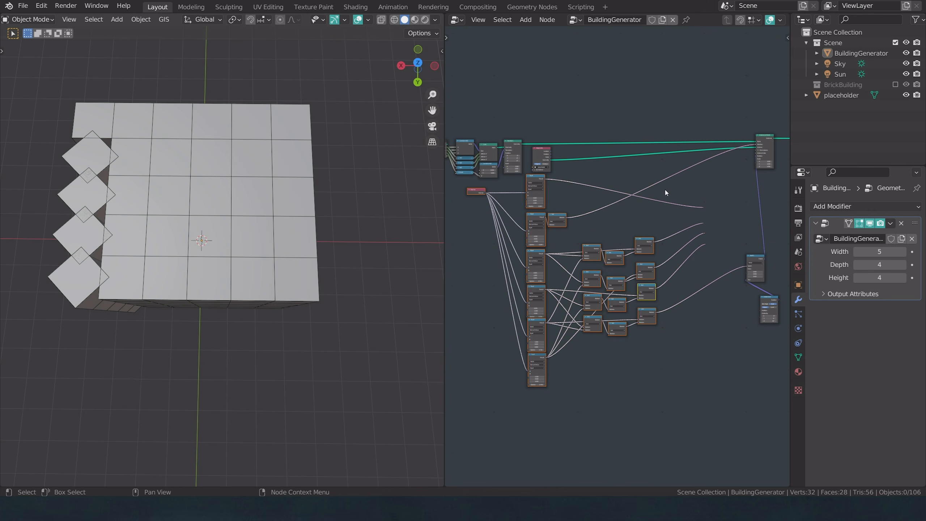
key(ctrl+g)
key(Tab)
Step: Delete the temporary Reroute nodes and reposition the new node group near the Switch
scroll(684, 237, up, 1)
drag(699, 179, 762, 273)
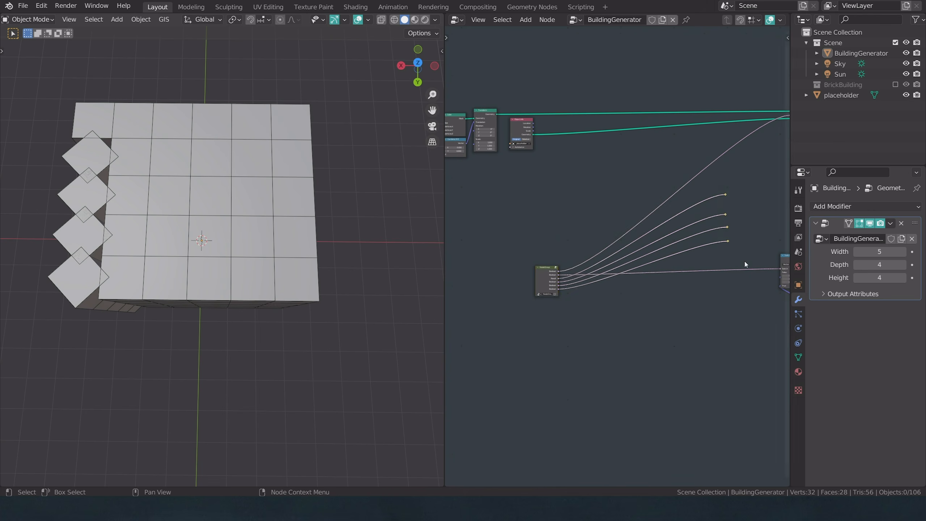
key(Delete)
drag(558, 277, 576, 255)
scroll(488, 310, up, 3)
drag(492, 290, 606, 147)
Step: Connect the group's first output to the Switch to check its faces, and rename that output Bottom Middle
key(Tab)
middle_drag(707, 272, 603, 271)
scroll(604, 273, up, 2)
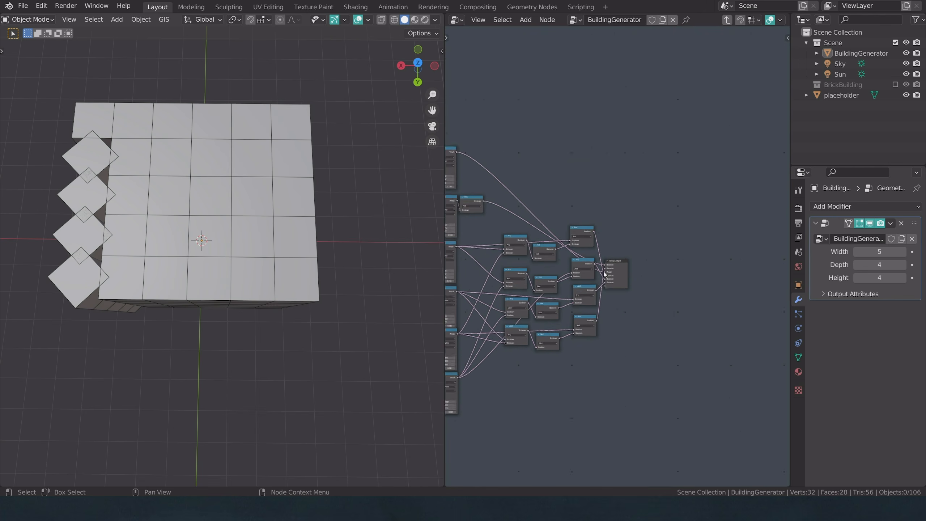
scroll(604, 274, up, 2)
drag(625, 285, 531, 248)
key(Tab)
scroll(656, 182, up, 4)
middle_drag(270, 300, 269, 128)
key(Tab)
key(n)
click(784, 121)
double_click(716, 136)
text(Bottom Middle)
key(Return)
key(Tab)
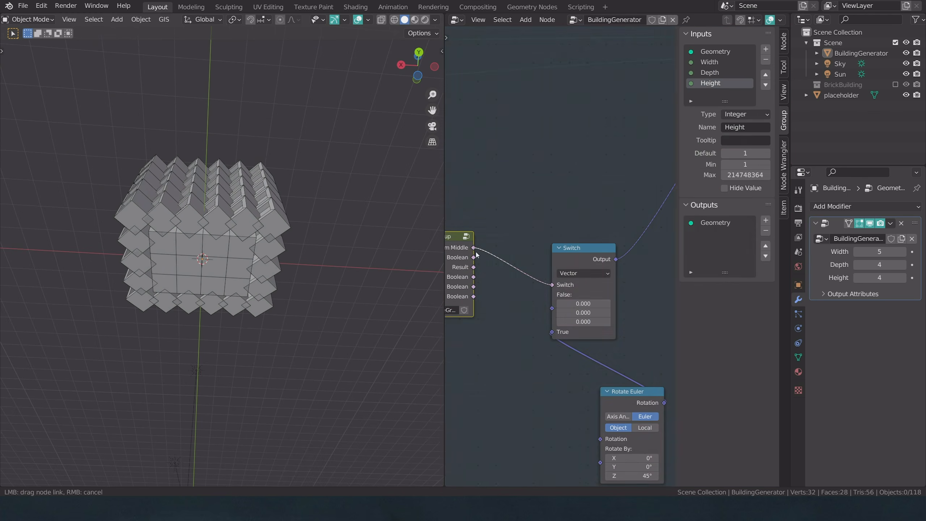
Step: Connect the group's second output to the Switch to identify its side, and rename that output +x
drag(474, 256, 552, 285)
key(Tab)
double_click(716, 146)
text(+x)
key(Return)
key(Tab)
Step: Connect the group's third output to the Switch to identify its faces, and rename that output Roof Middle
drag(474, 267, 552, 285)
key(Tab)
double_click(717, 156)
text(Roof Middle)
key(Return)
Step: Move the Roof Middle and Bottom Middle outputs to the end of the group's output list
triple_click(766, 169)
click(719, 136)
triple_click(766, 169)
double_click(766, 169)
key(Tab)
Step: Connect another unnamed group output to the Switch to identify its side, and rename it -y
drag(474, 277, 599, 284)
key(Tab)
double_click(724, 157)
text(-y)
key(Return)
key(Tab)
Step: Rename the two remaining group outputs -x and +y, and move -x directly below +x
key(Tab)
double_click(728, 158)
text(-x)
key(Return)
double_click(723, 148)
text(+y)
key(Return)
click(719, 157)
click(766, 159)
key(Tab)
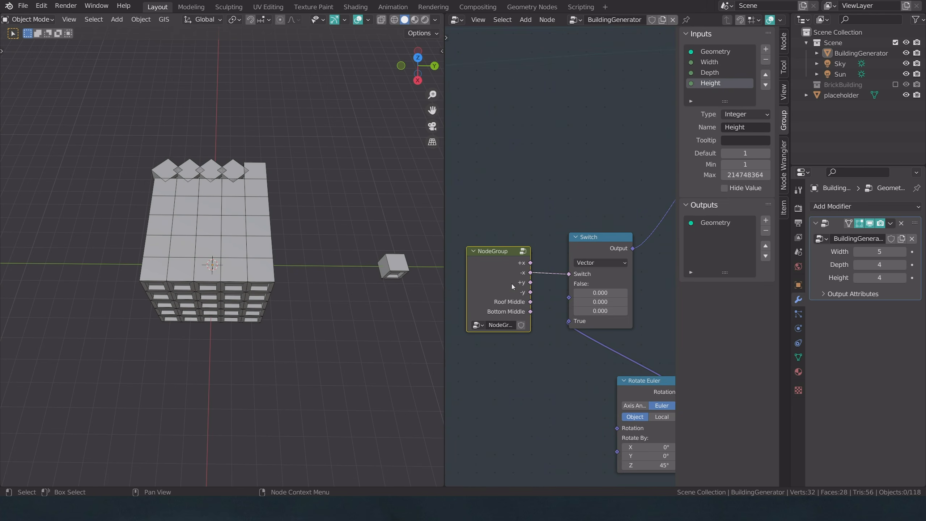
Step: Open the node group for editing, move its Group Output node aside, and select the four corner And nodes
key(Tab)
scroll(543, 263, down, 5)
drag(589, 189, 620, 184)
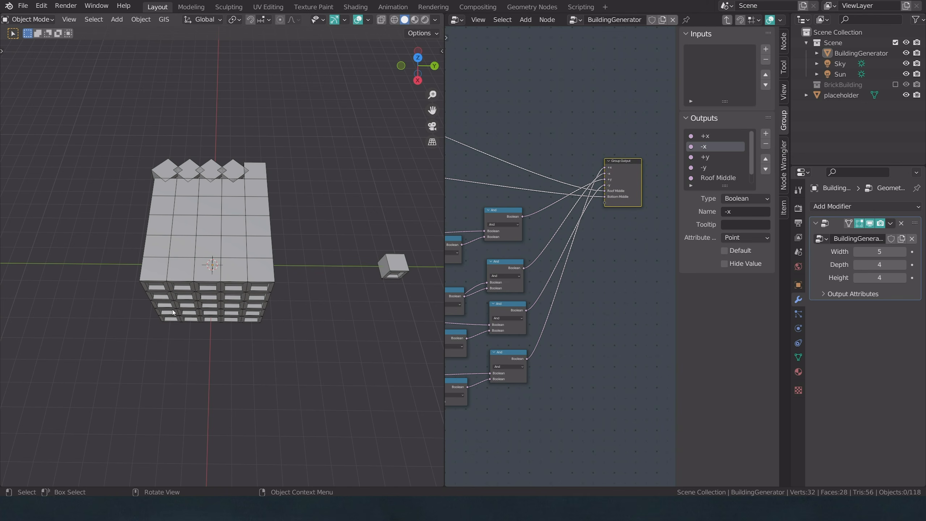
middle_drag(585, 301, 636, 284)
drag(485, 213, 507, 405)
middle_drag(495, 359, 534, 365)
drag(477, 406, 487, 215)
middle_drag(521, 278, 564, 268)
scroll(547, 262, down, 2)
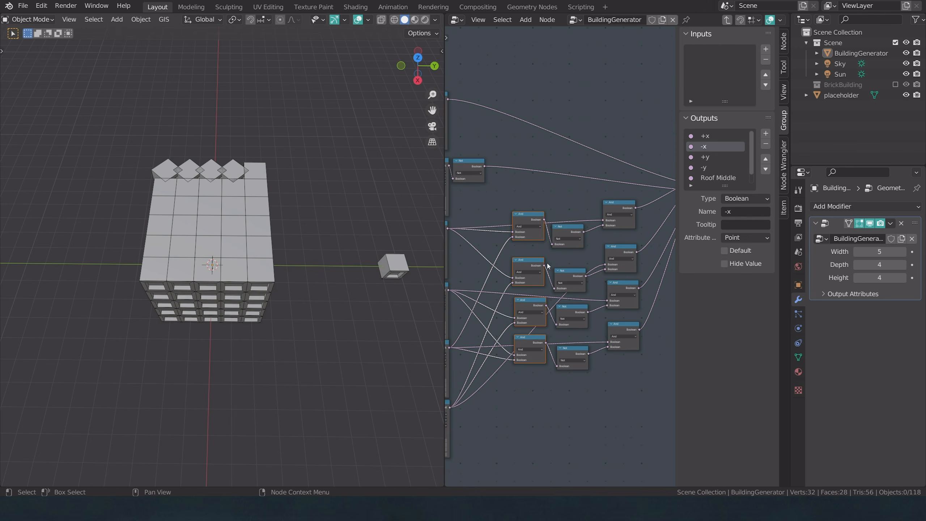
Step: Duplicate a corner And node, set the copy to Or, and feed a corner And's output into it
click(531, 216)
key(shift+d)
click(644, 440)
click(630, 406)
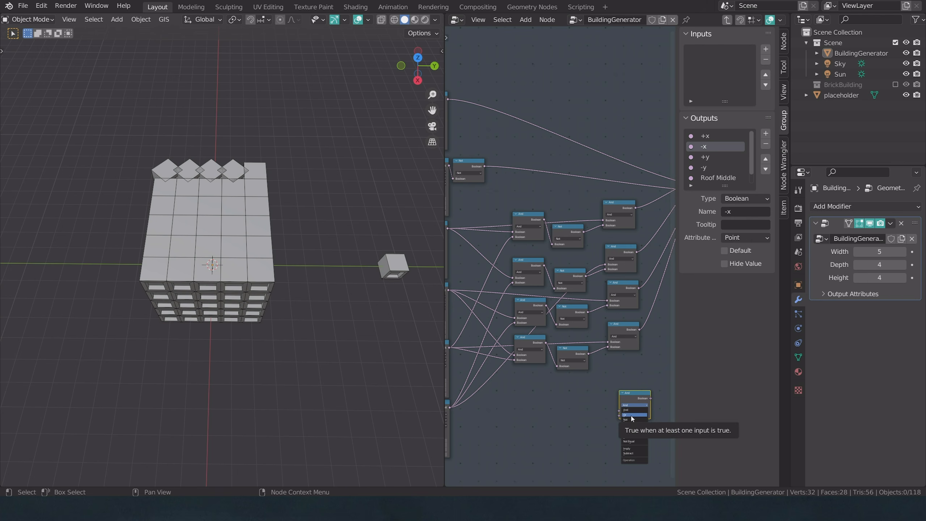
click(632, 415)
drag(630, 402, 626, 377)
drag(543, 220, 619, 389)
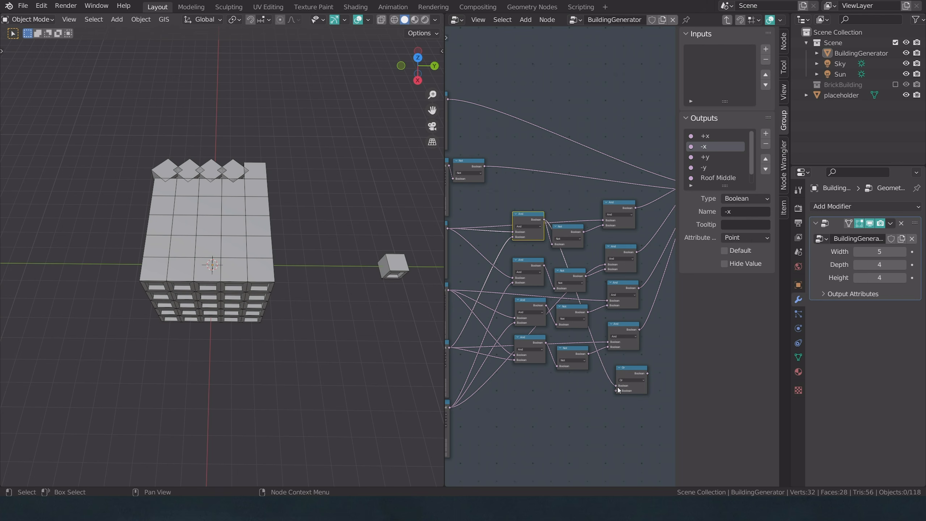
Step: Connect the second corner And to the Or node, duplicate the Or, and link the first Or's output into the copy
click(622, 368)
middle_drag(623, 365, 590, 353)
key(shift+a)
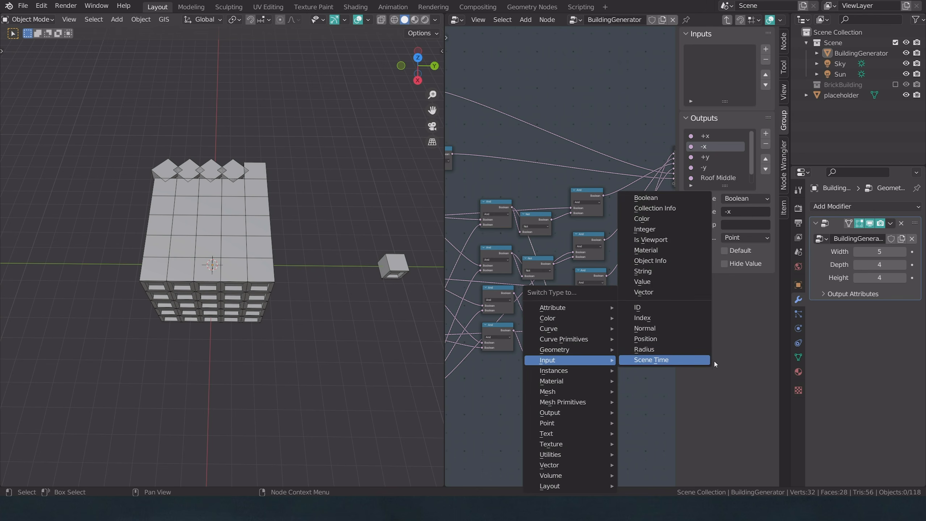
key(shift+d)
click(636, 394)
drag(615, 361, 625, 377)
middle_drag(628, 388, 575, 374)
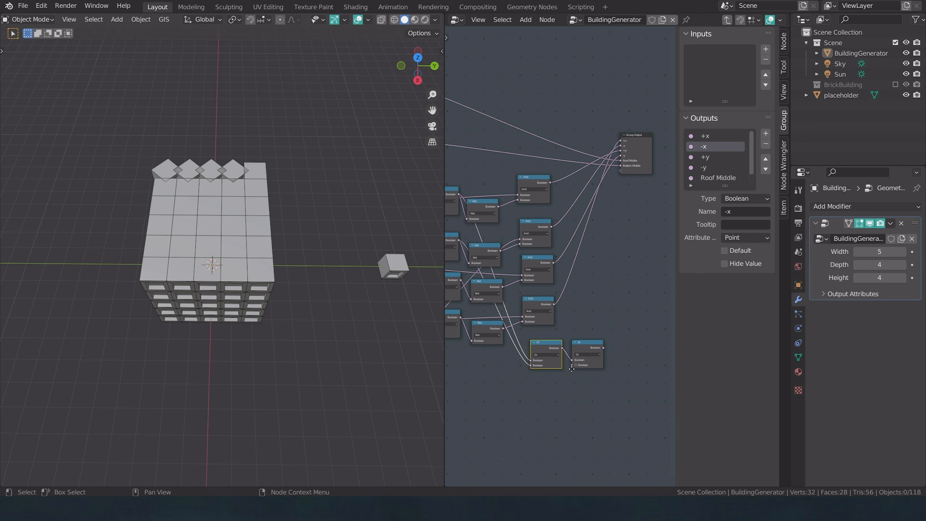
Step: Chain a third Or after the second, and connect the third and fourth corner And nodes to the second and third Or's free inputs
key(shift+d)
click(639, 366)
key(g)
click(608, 346)
drag(604, 347, 617, 361)
middle_drag(582, 366, 640, 361)
drag(628, 359, 518, 276)
middle_drag(518, 316, 471, 309)
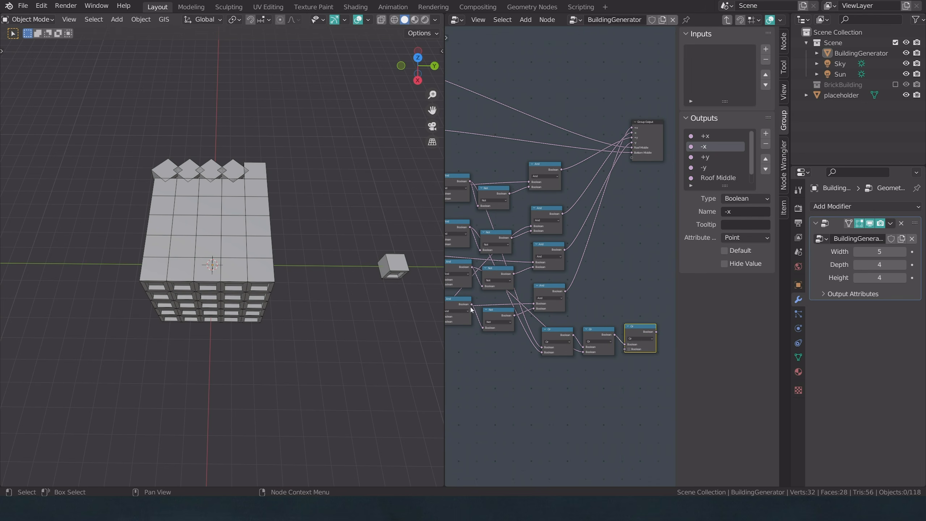
drag(471, 305, 628, 349)
Step: Connect the last Or's output to a new group output and rename that output Corners
middle_drag(634, 311, 569, 315)
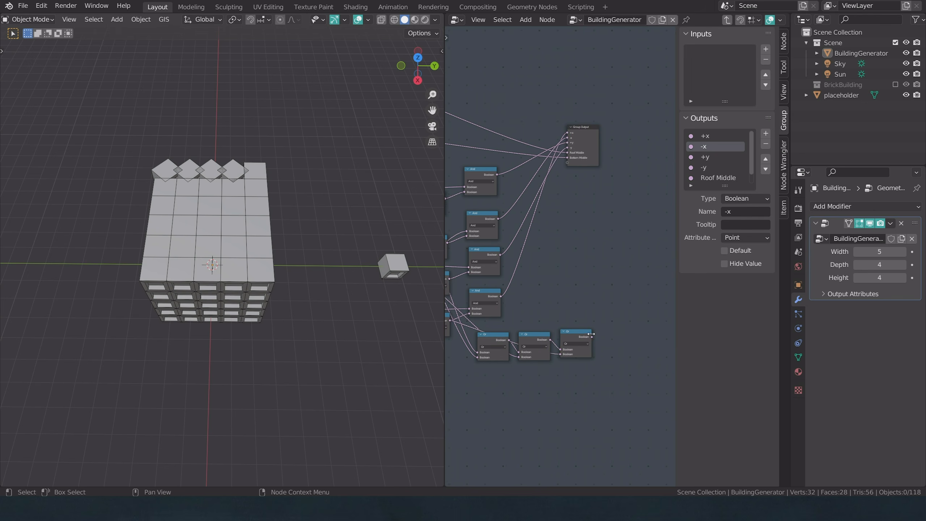
drag(592, 336, 627, 139)
scroll(713, 179, down, 2)
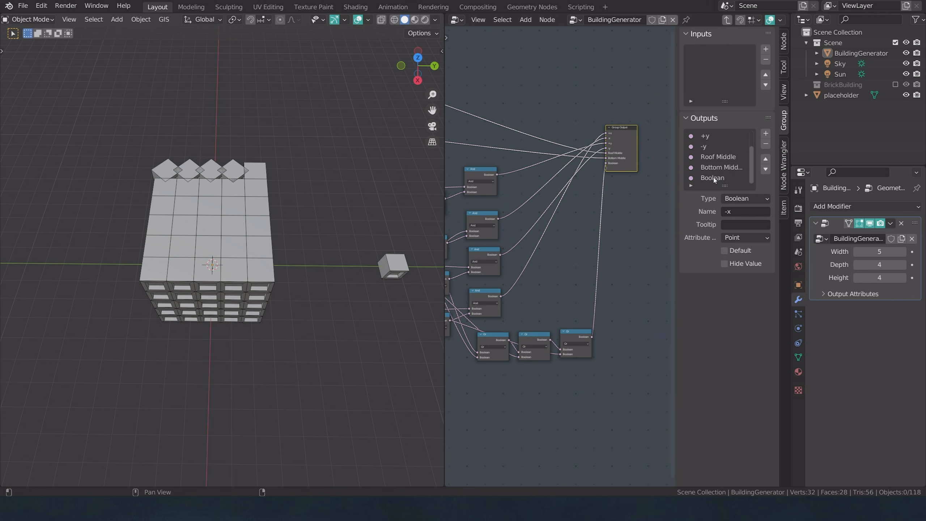
double_click(708, 177)
text(Corners)
key(Return)
key(Tab)
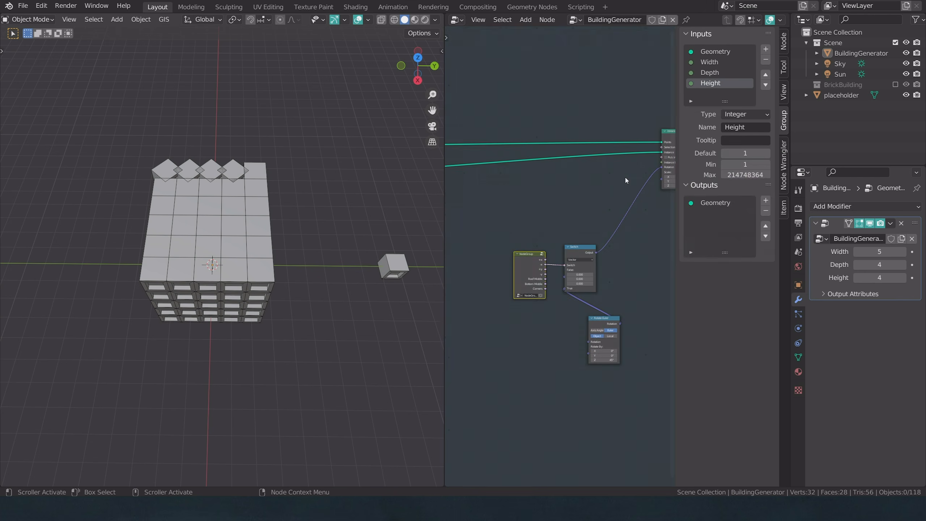
Step: Connect the node group's Corners output to the Switch and examine the building's corners
scroll(504, 279, up, 2)
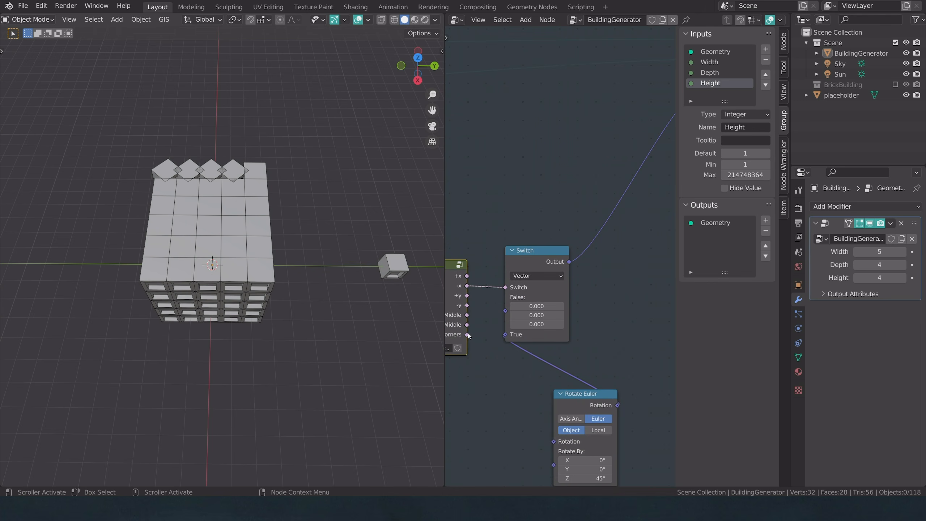
drag(467, 336, 506, 287)
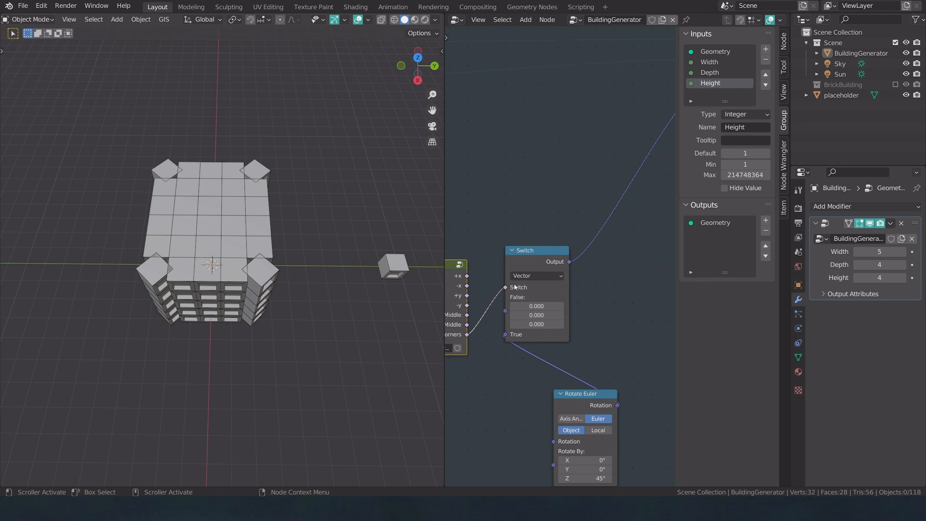
middle_drag(310, 313, 324, 293)
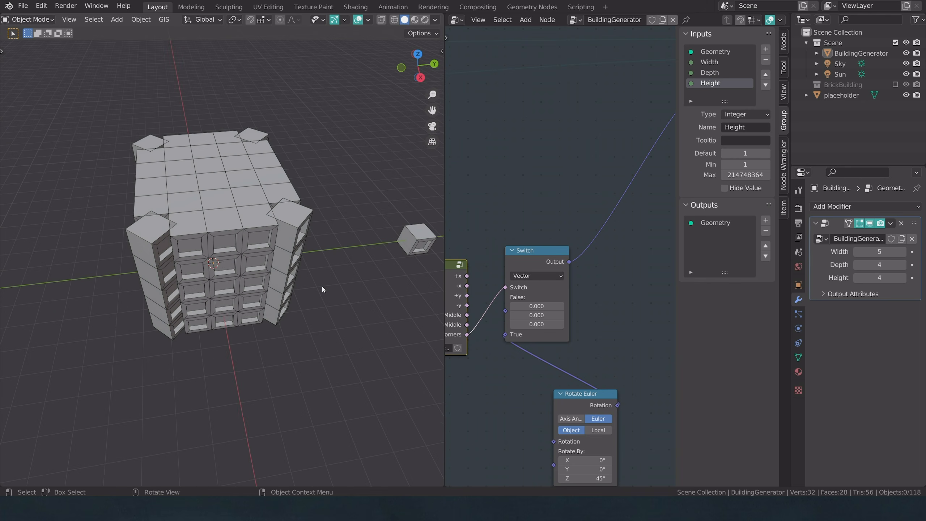
scroll(536, 259, down, 4)
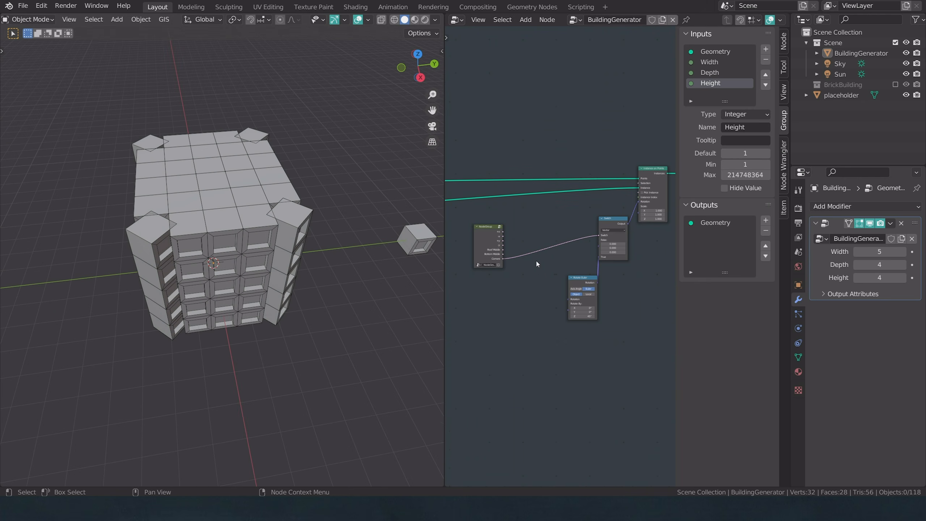
Step: Tidy the node group and Rotate Euler positions, and duplicate the Switch and Rotate Euler pair twice
drag(582, 285, 577, 275)
drag(501, 255, 522, 241)
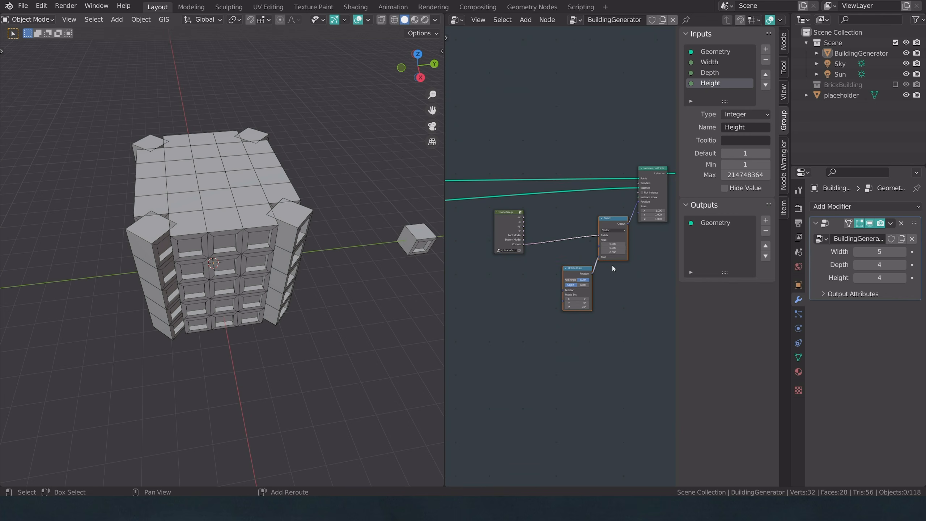
key(shift+d)
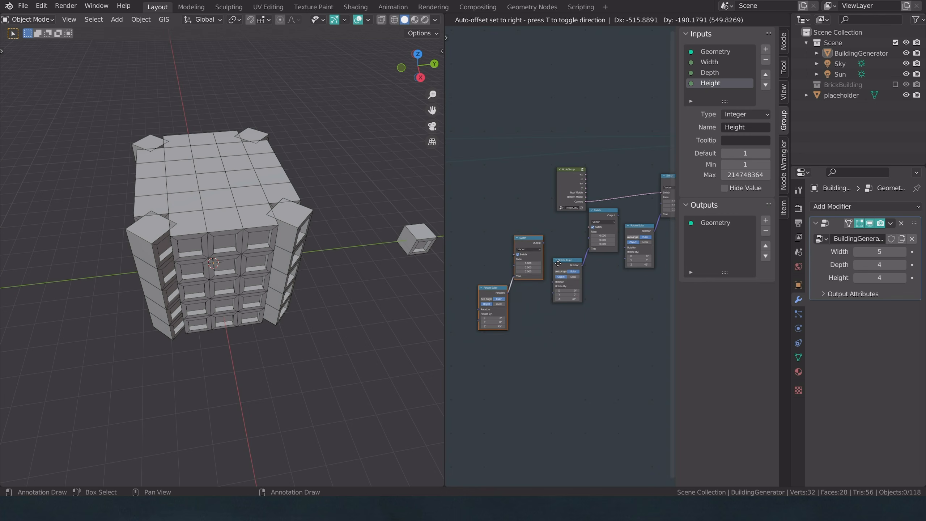
click(558, 262)
Step: Chain the three Switch nodes by linking each duplicate Switch's output to the next Switch's False input
scroll(560, 268, up, 2)
drag(539, 277, 593, 261)
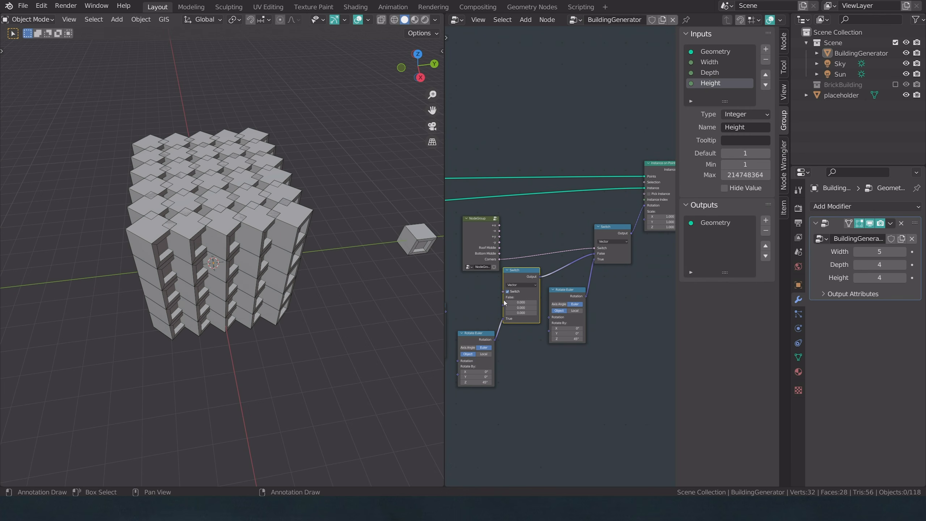
click(492, 331)
middle_drag(604, 250, 700, 187)
drag(543, 248, 600, 246)
scroll(485, 259, down, 2)
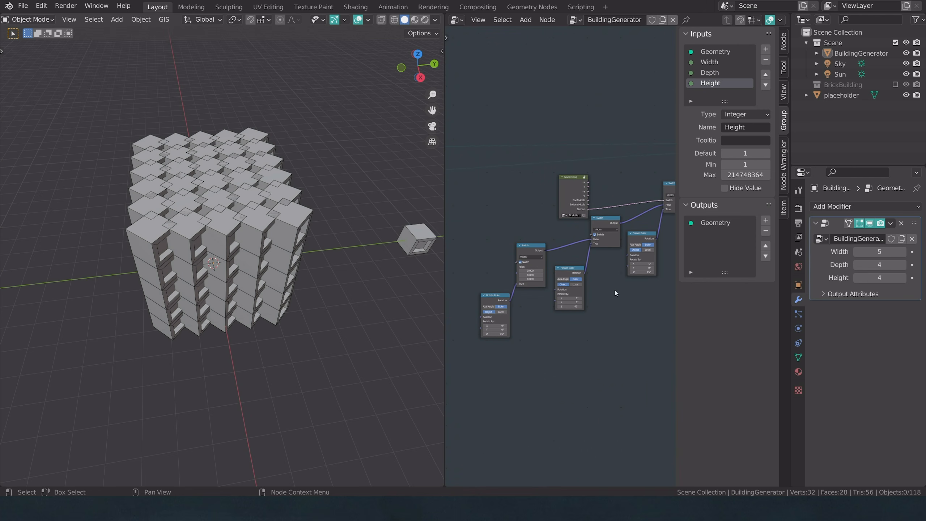
middle_drag(606, 300, 557, 321)
middle_drag(496, 316, 565, 311)
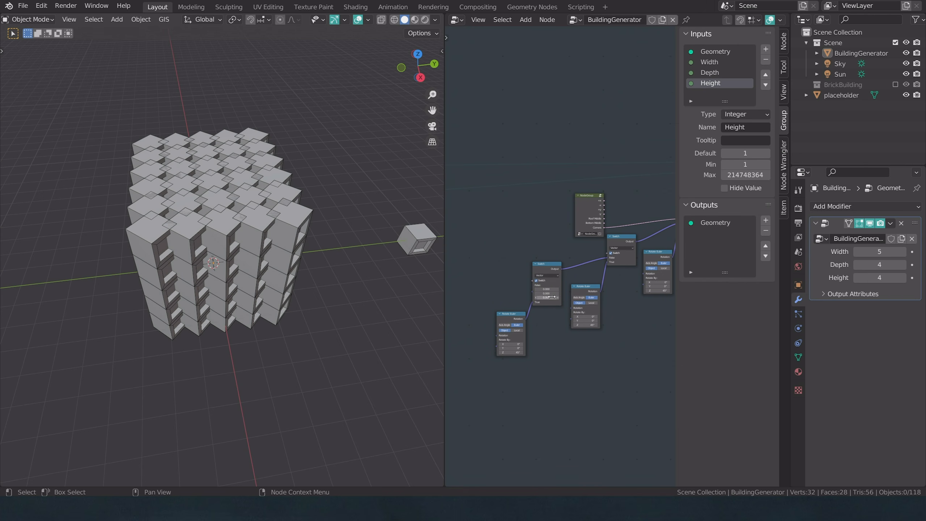
scroll(551, 297, up, 2)
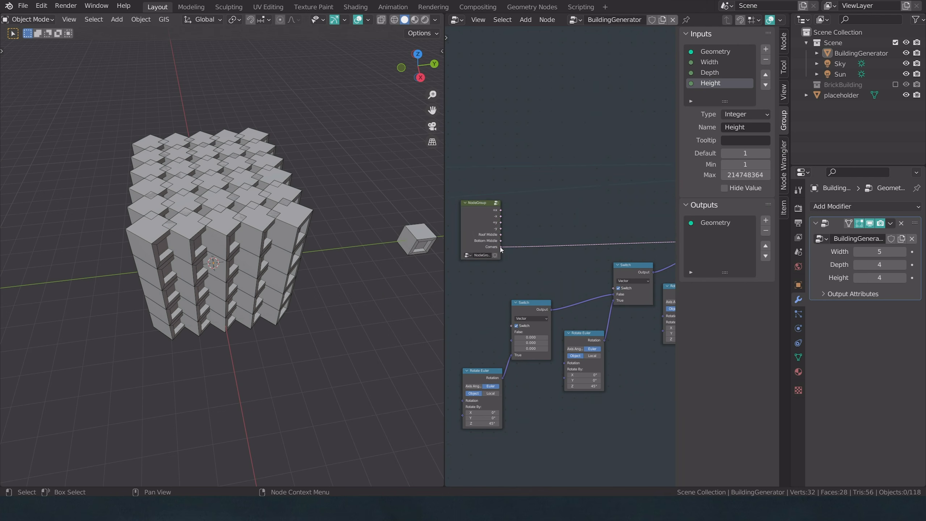
Step: Move the final Switch's condition link from the Corners output to the +x output
ctrl+drag(501, 247, 504, 215)
scroll(507, 217, down, 1)
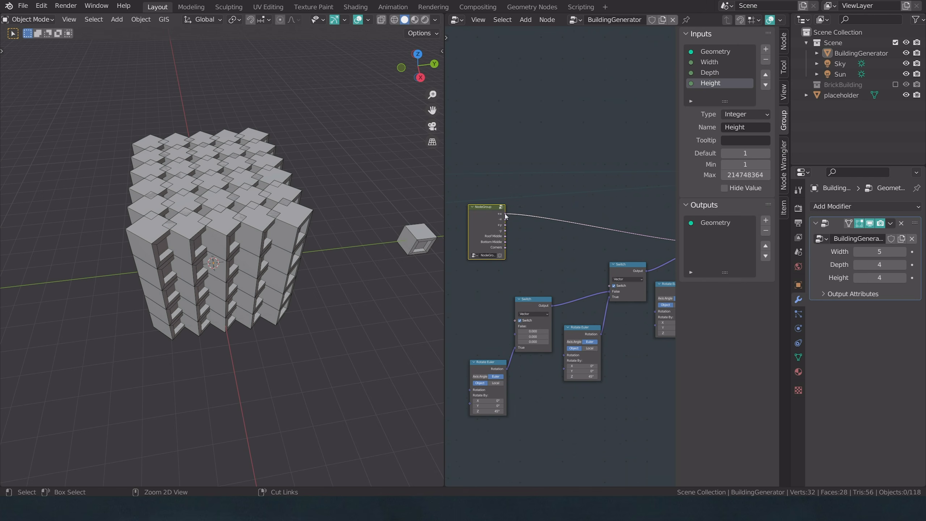
middle_drag(331, 347, 276, 350)
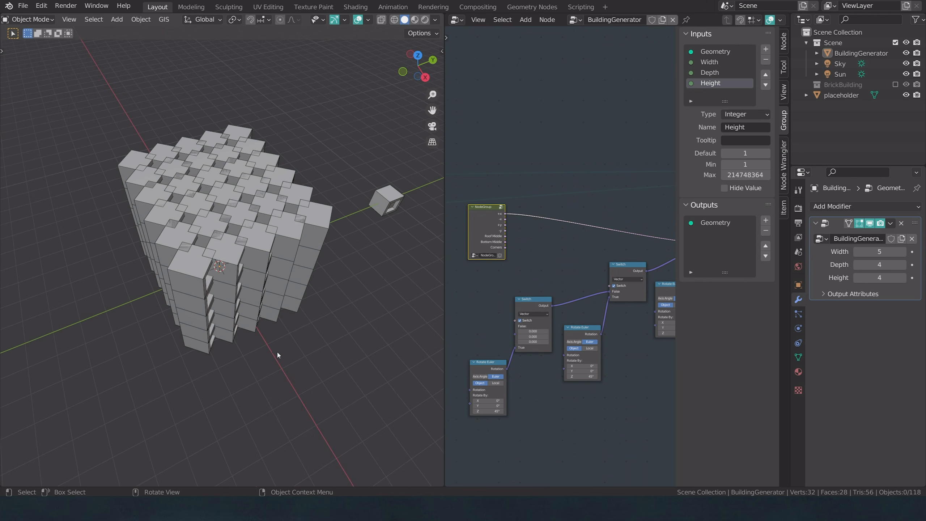
scroll(523, 256, down, 3)
middle_drag(615, 273, 514, 302)
scroll(525, 299, up, 2)
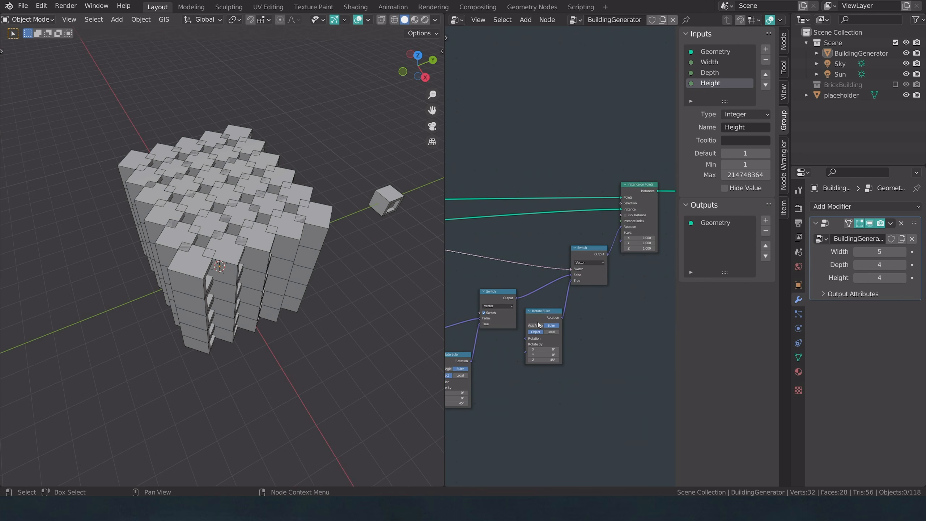
Step: Disconnect the Switch from Instance on Points' Rotation to examine the unrotated wall pieces, and reconnect it
scroll(547, 349, up, 1)
middle_drag(547, 348, 572, 343)
drag(646, 207, 624, 217)
middle_drag(624, 217, 576, 222)
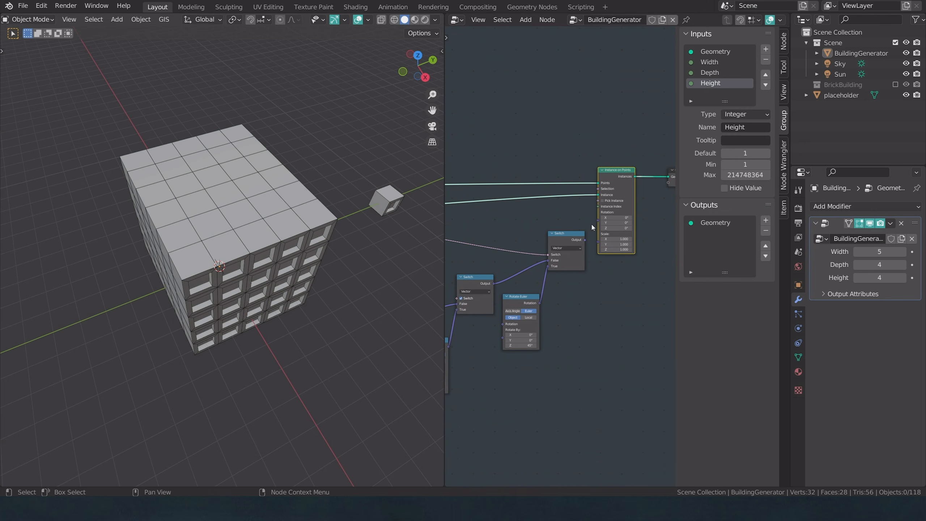
drag(585, 240, 598, 220)
Step: Drive the three chained Switches with the -x, +y and -y group outputs, starting from the one nearest Instance on Points
middle_drag(540, 228, 653, 212)
mouse_move(360, 211)
middle_down()
mouse_move(405, 211)
mouse_move(368, 200)
middle_up()
scroll(464, 214, up, 3)
drag(481, 203, 635, 301)
middle_drag(491, 254, 573, 227)
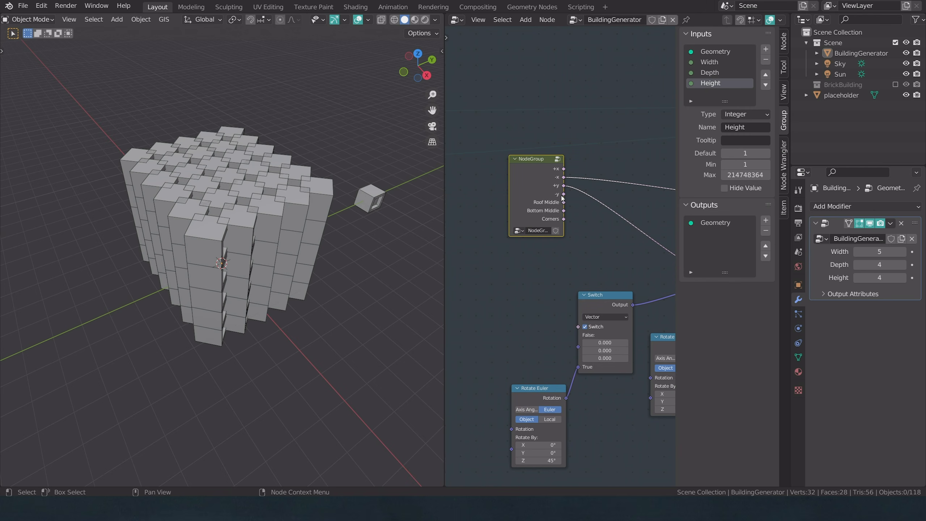
drag(564, 194, 578, 327)
drag(540, 153, 495, 154)
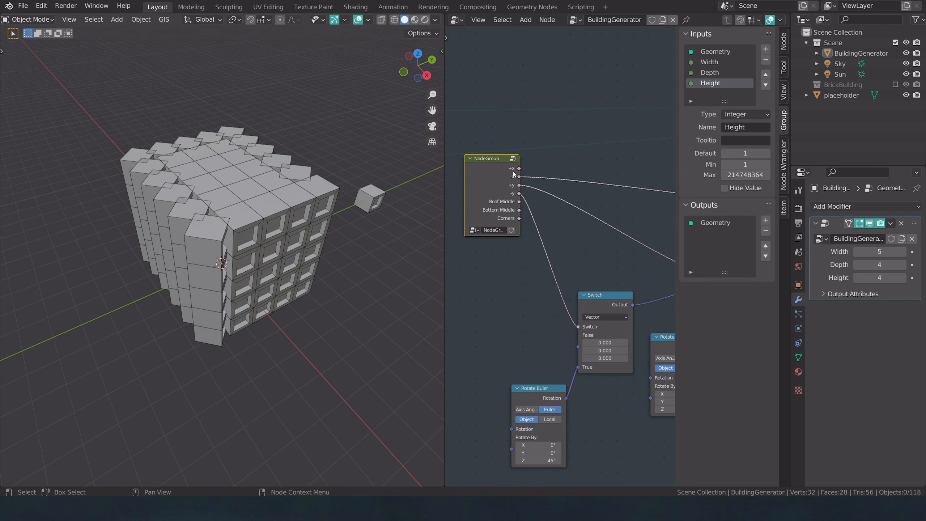
Step: Set the Z rotation of the -x side's Rotate Euler to 180°
middle_drag(280, 326, 220, 312)
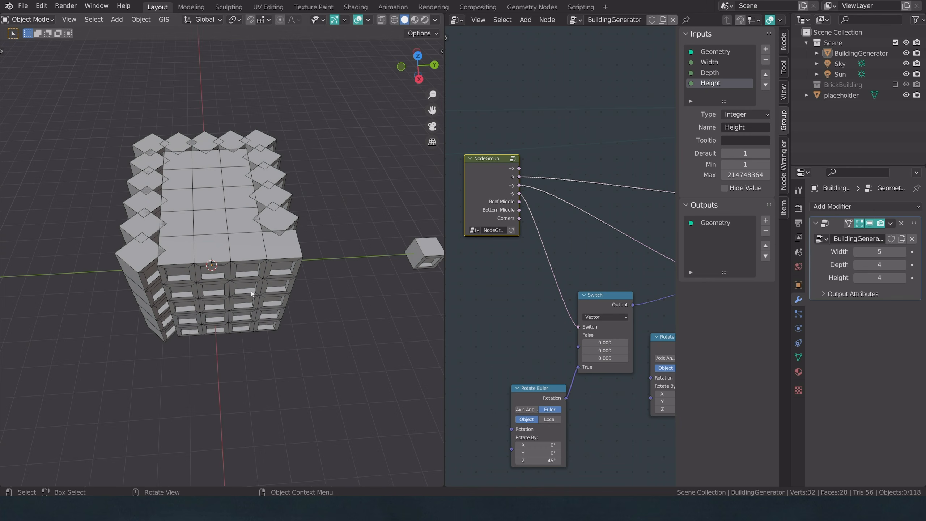
scroll(280, 300, down, 2)
middle_drag(623, 381, 544, 310)
scroll(545, 310, up, 1)
drag(598, 328, 628, 328)
drag(598, 328, 605, 328)
middle_drag(259, 315, 301, 308)
scroll(502, 308, up, 1)
click(624, 333)
text(1)
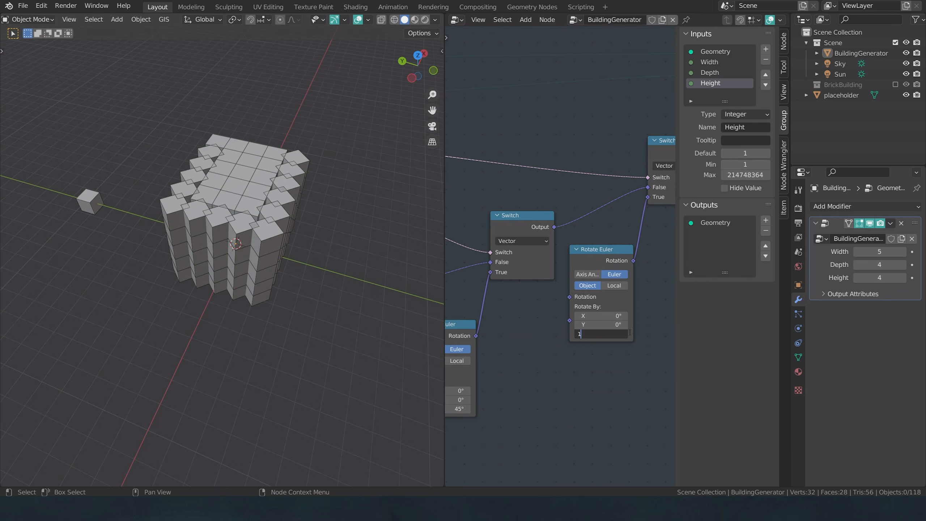
text(80)
key(Return)
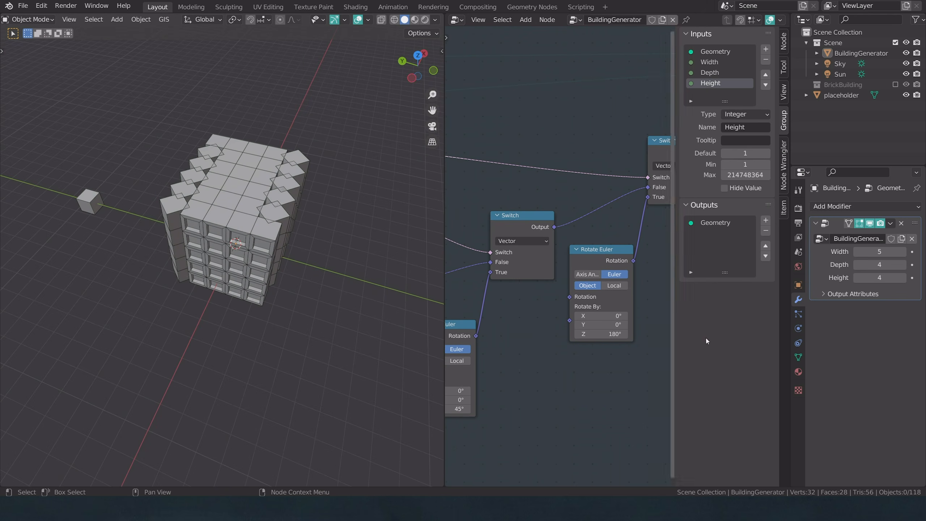
Step: Set the Z rotation of the +y side's Rotate Euler to 90°
middle_drag(387, 276, 216, 315)
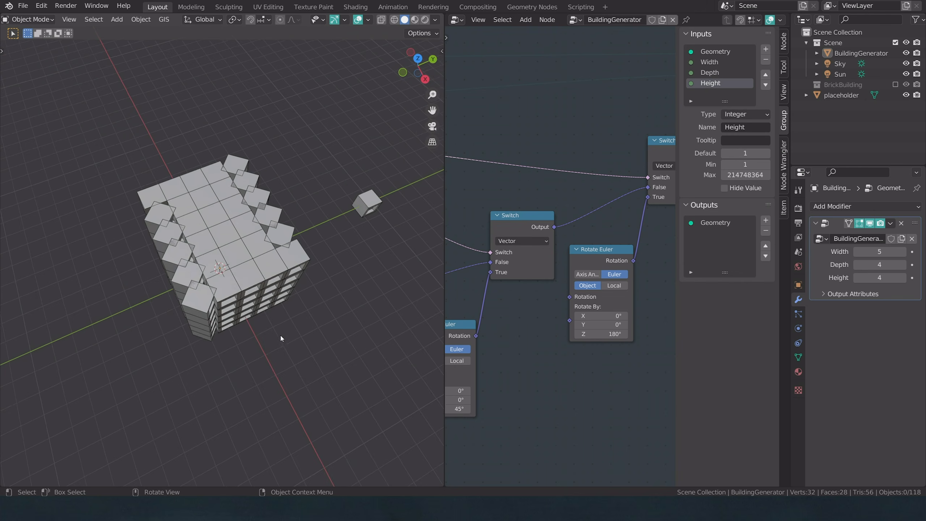
middle_drag(280, 335, 386, 316)
scroll(558, 316, down, 2)
middle_drag(558, 316, 589, 301)
mouse_move(508, 358)
mouse_down()
mouse_move(499, 359)
mouse_move(508, 358)
mouse_up()
middle_drag(273, 330, 396, 328)
scroll(395, 329, up, 4)
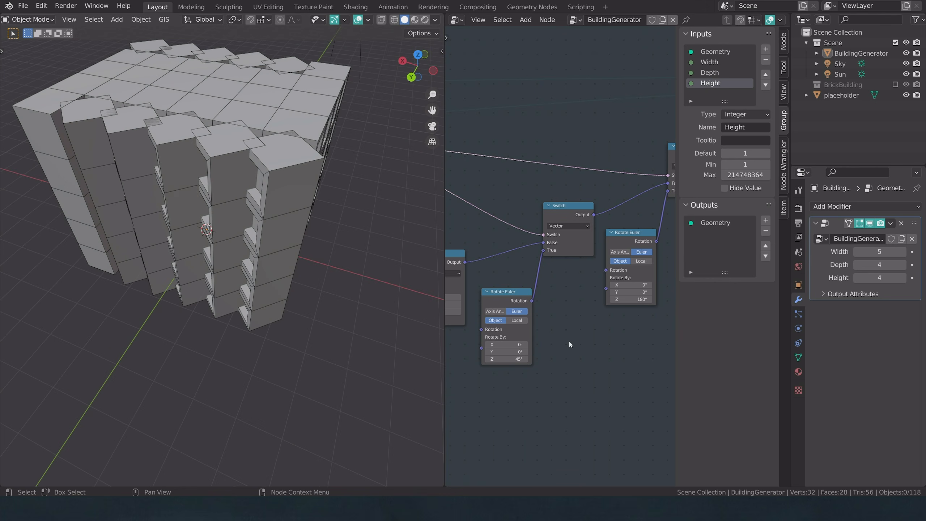
click(506, 359)
text(90)
key(Return)
Step: Set the Z rotation of the -y side's Rotate Euler to 270° and check the walls from all sides
scroll(261, 270, down, 2)
middle_drag(260, 270, 412, 268)
middle_drag(524, 337, 458, 295)
click(553, 362)
text(27)
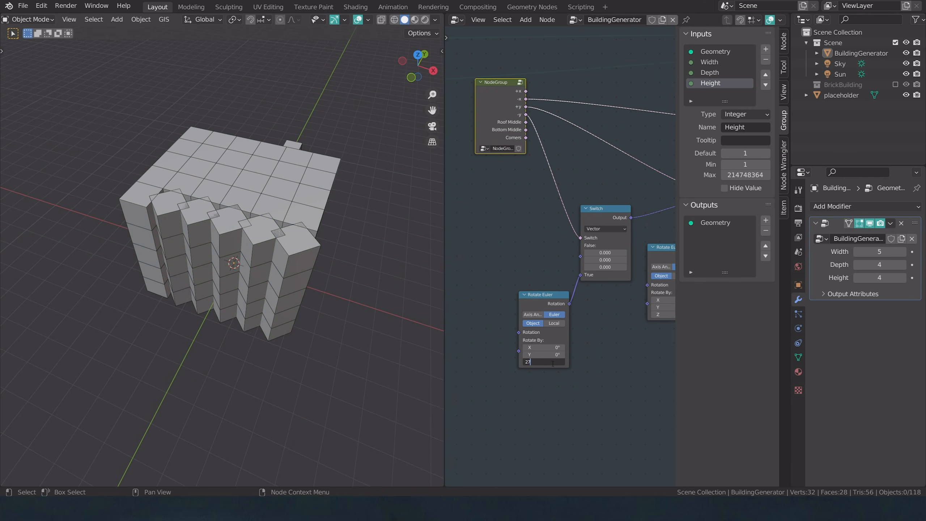
text(0)
key(Return)
middle_drag(371, 331, 202, 296)
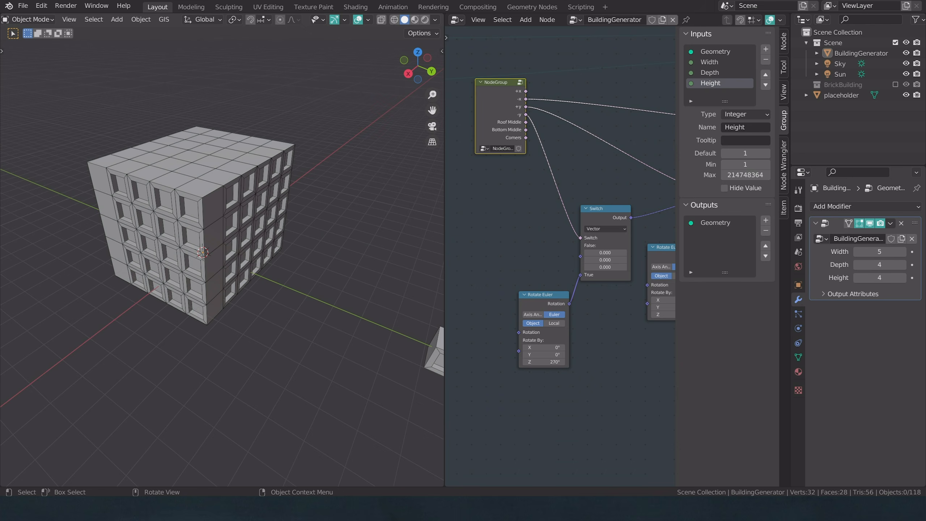
Step: Move the placeholder's Object Info node close to the Instance on Points node
scroll(531, 242, down, 3)
middle_drag(531, 242, 613, 342)
scroll(567, 313, down, 5)
middle_drag(567, 313, 508, 307)
drag(471, 266, 627, 224)
middle_drag(633, 240, 511, 237)
scroll(511, 238, up, 5)
drag(496, 210, 512, 274)
scroll(366, 345, down, 4)
Step: Delete the placeholder object from the scene and enable the BrickBuilding collection
middle_drag(366, 346, 318, 313)
click(304, 305)
key(x)
click(302, 304)
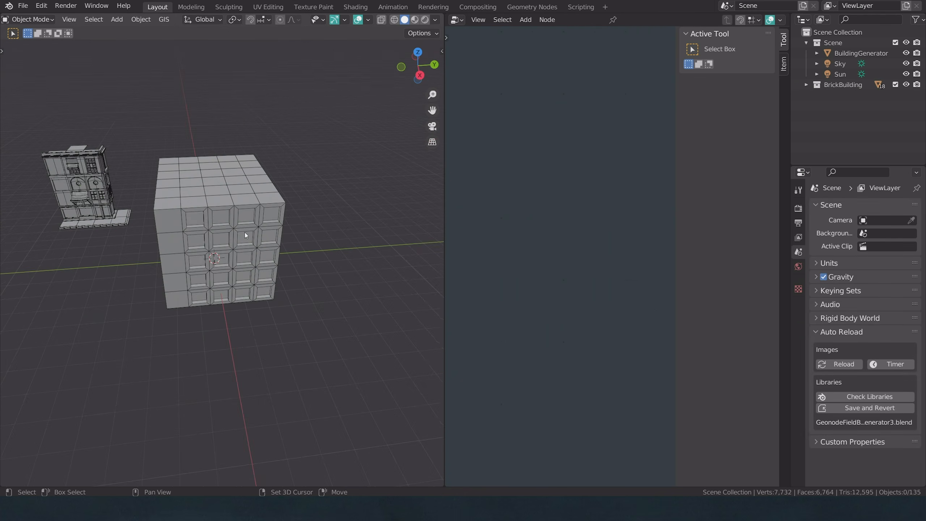
Step: Bring the brick building pieces into view and select the BuildingGenerator object to show its node tree
scroll(245, 232, up, 3)
shift+middle_drag(245, 232, 335, 253)
middle_drag(132, 253, 343, 227)
click(343, 228)
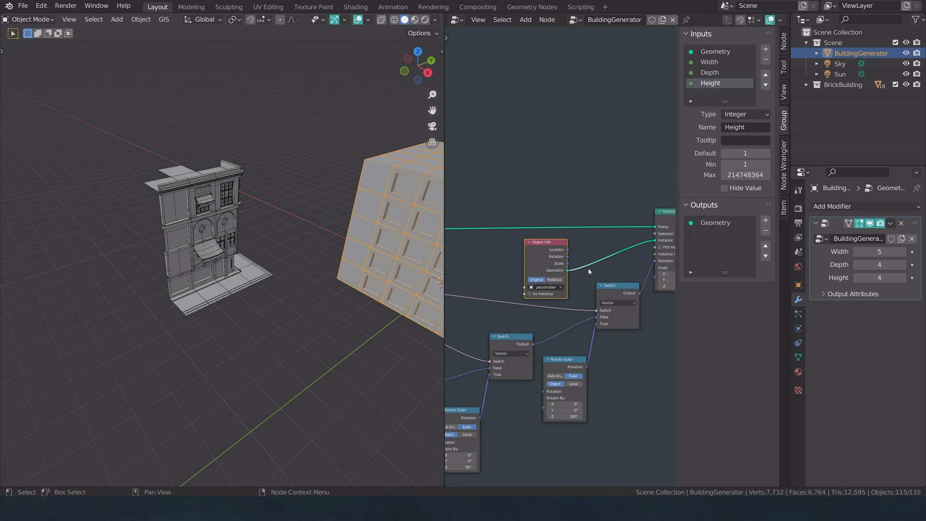
Step: Assign the 03-0-MF window wall piece as the Object Info node's object and inspect the generated building from several angles
scroll(588, 271, up, 3)
click(561, 309)
click(561, 309)
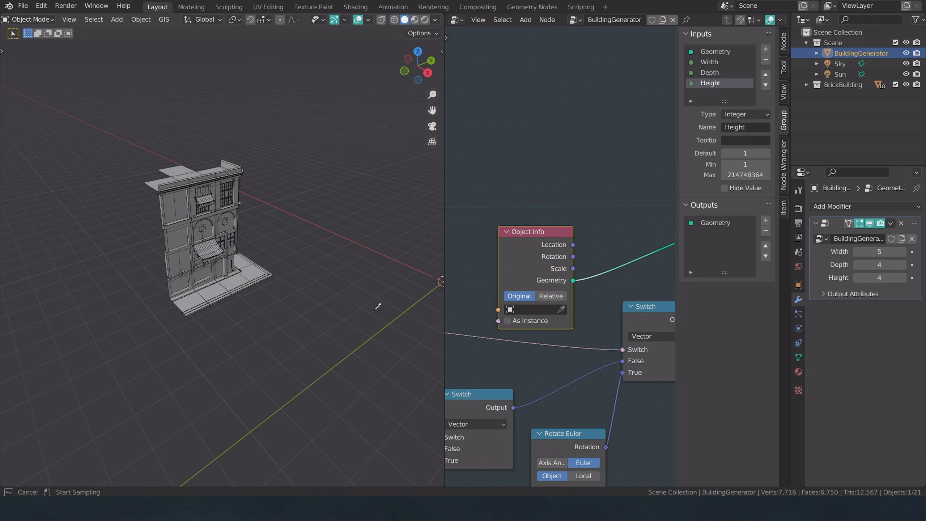
click(196, 259)
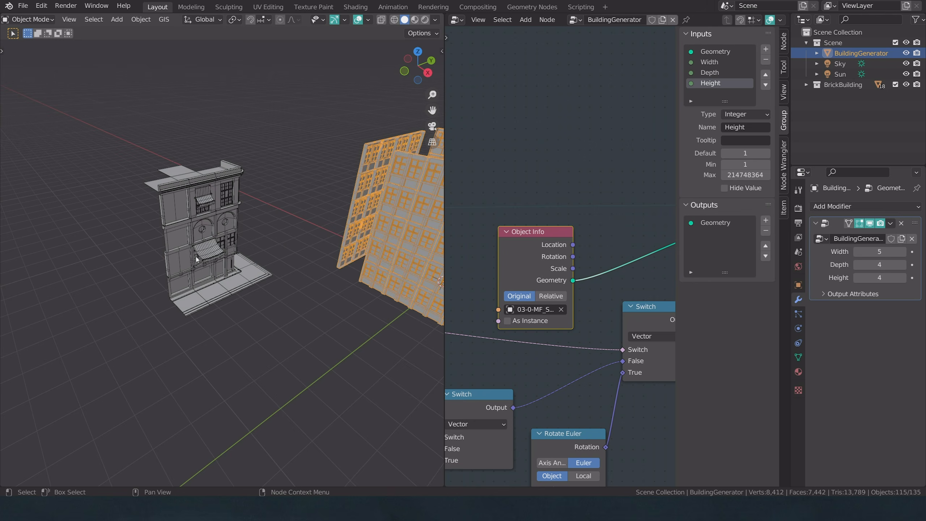
click(323, 299)
middle_drag(323, 299, 305, 322)
scroll(255, 319, up, 5)
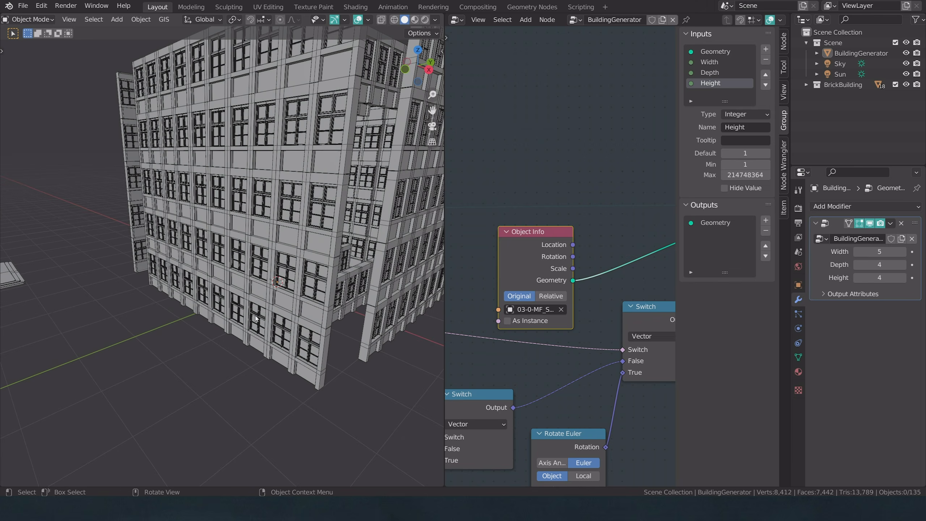
scroll(259, 346, down, 3)
middle_drag(260, 347, 239, 374)
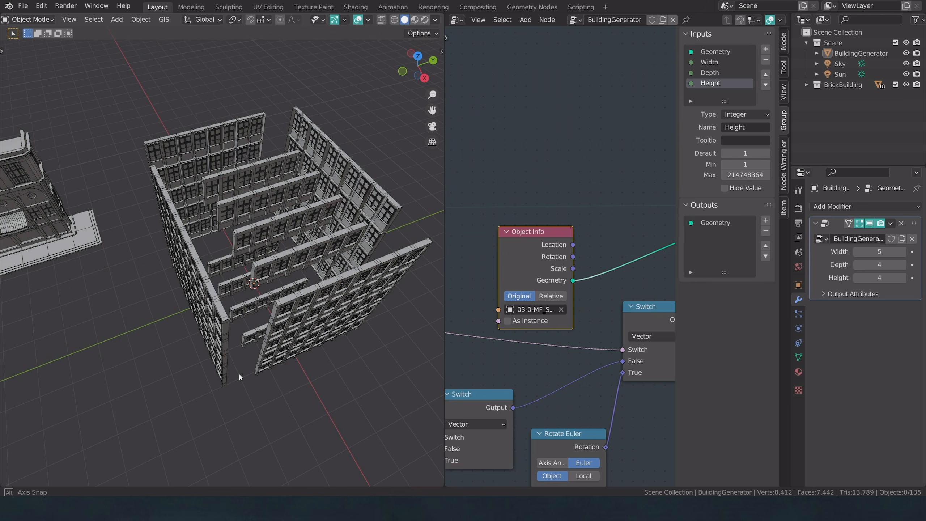
scroll(516, 316, down, 1)
Step: Connect the NodeGroup's Bottom Middle output to the Selection input of Instance on Points and view the walls
middle_drag(516, 317, 623, 312)
scroll(508, 317, down, 5)
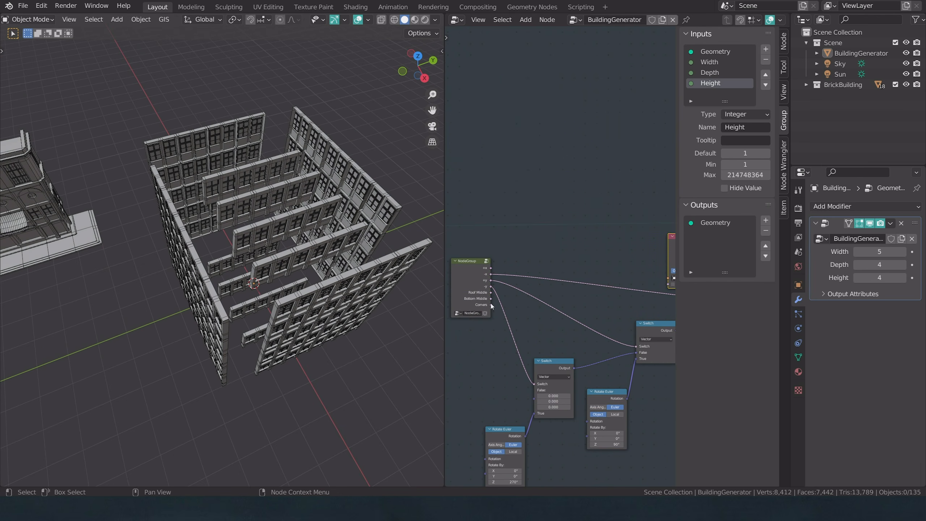
drag(491, 298, 565, 228)
middle_drag(307, 382, 341, 347)
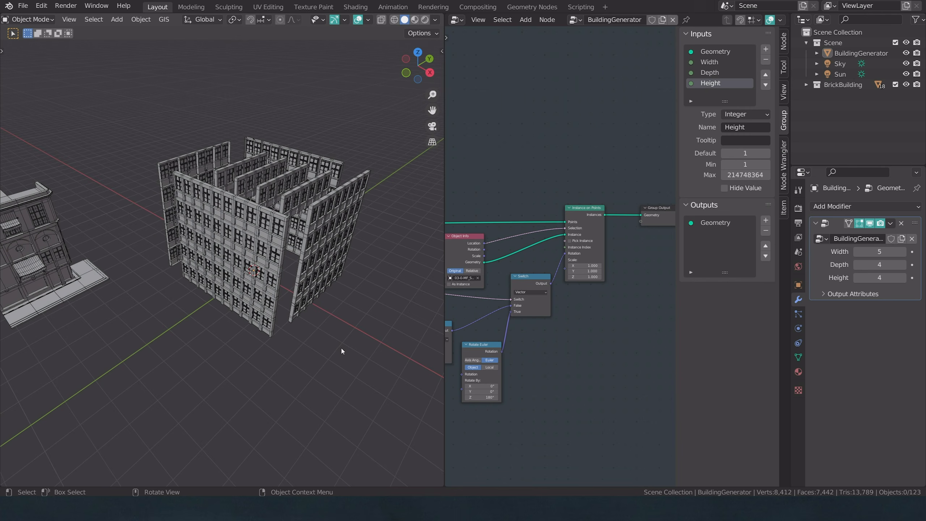
Step: Duplicate the last Switch node into the empty space above the tree and set its type to Geometry
middle_drag(531, 332, 597, 338)
scroll(597, 337, down, 5)
middle_drag(526, 335, 539, 321)
scroll(611, 305, down, 4)
scroll(540, 321, up, 4)
scroll(539, 321, down, 2)
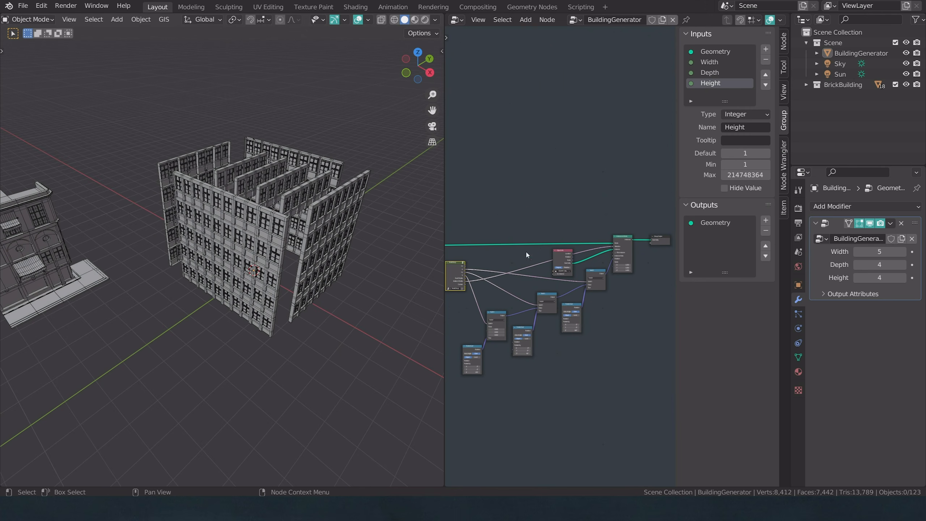
middle_drag(622, 237, 614, 267)
scroll(596, 290, up, 3)
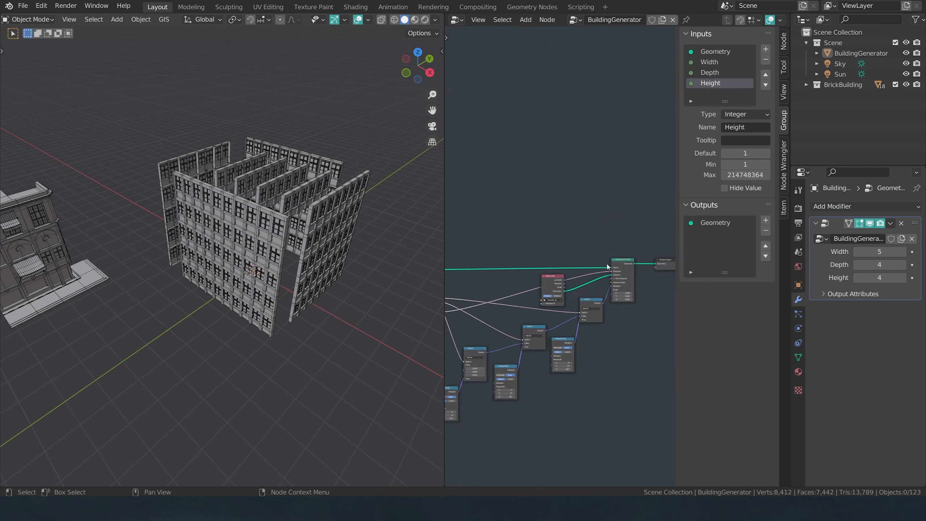
click(588, 317)
key(shift+d)
click(571, 161)
click(570, 160)
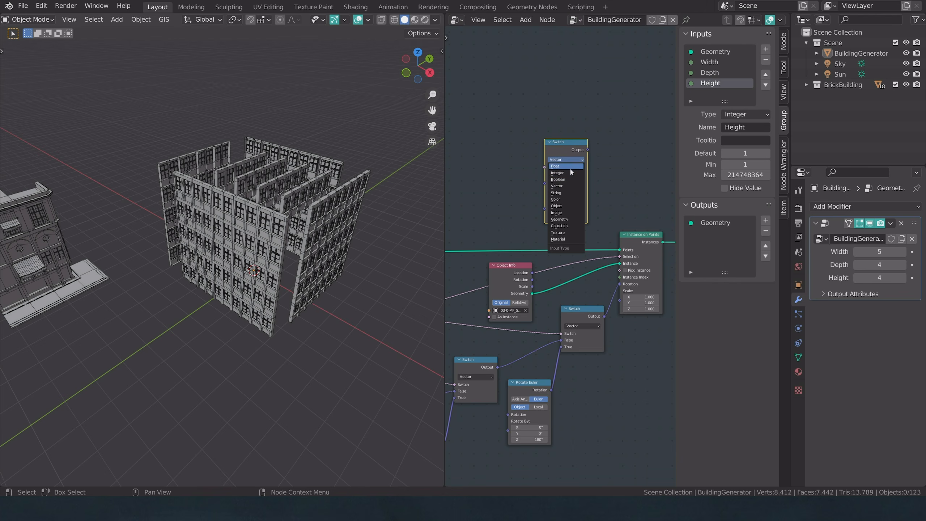
click(575, 221)
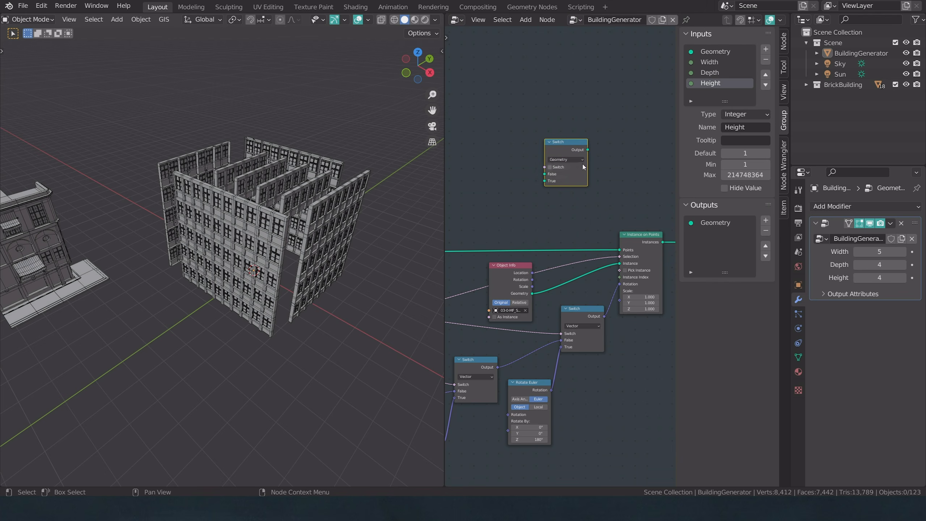
Step: Try the Geometry Switch as the Instance input, then delete it and reconnect the Object Info geometry to Instance
scroll(587, 153, up, 1)
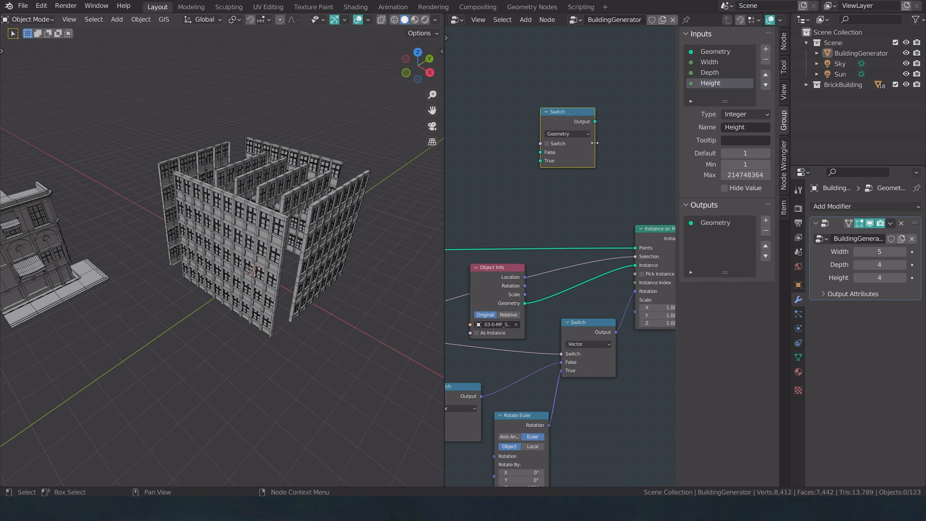
drag(596, 122, 636, 265)
drag(560, 116, 568, 177)
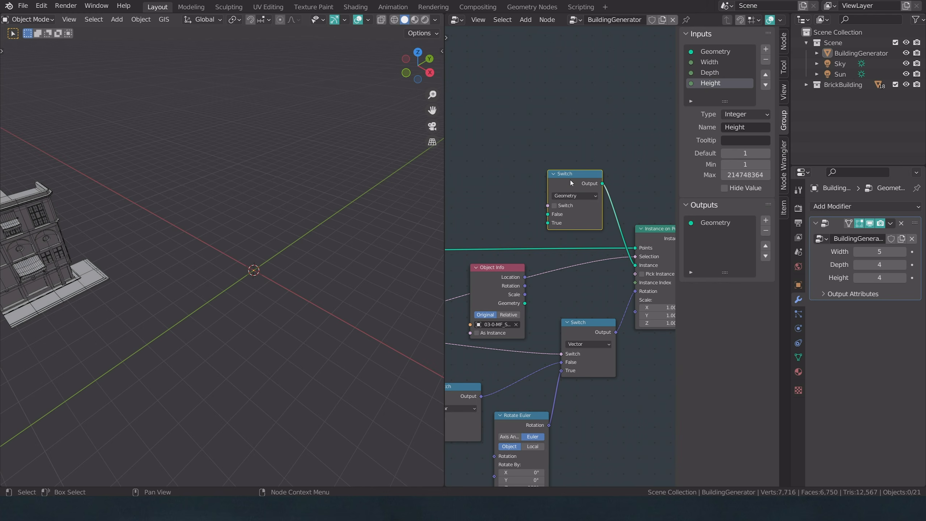
key(x)
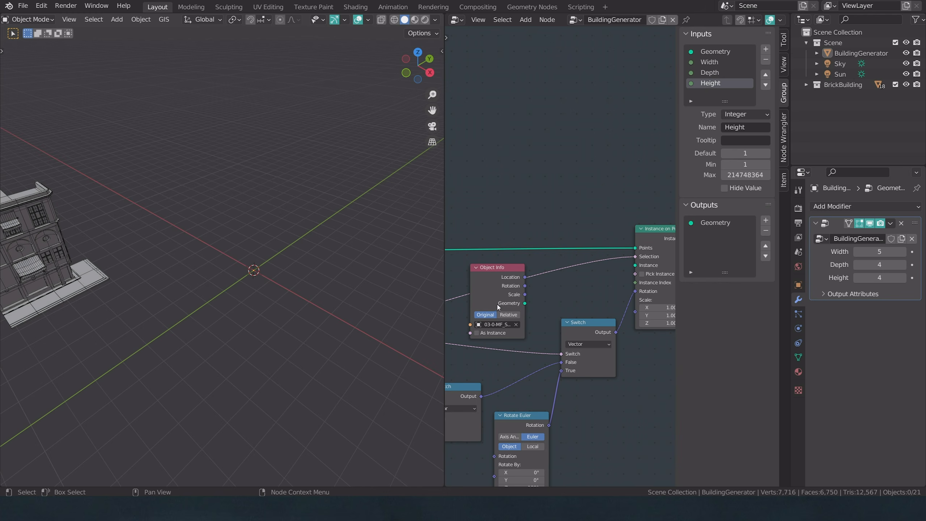
drag(524, 303, 635, 265)
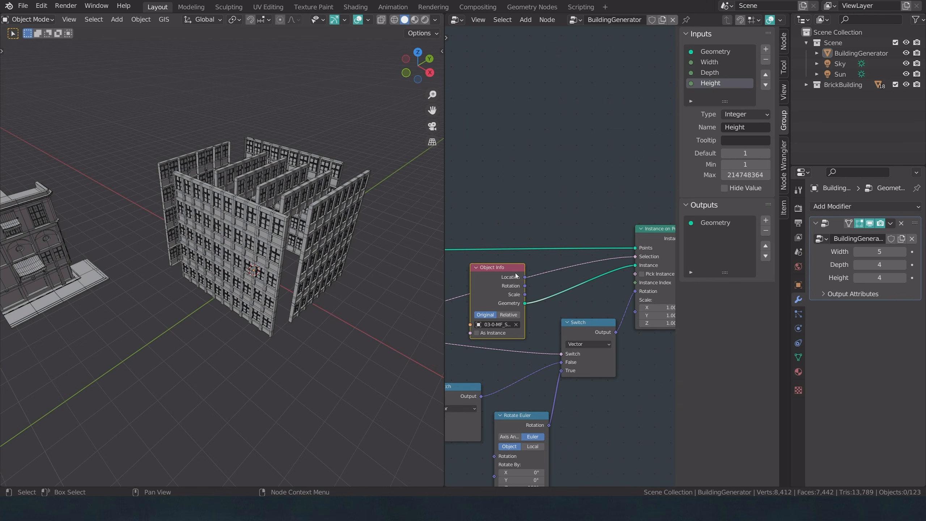
Step: Add a Collection Info node above the Object Info node and assign the BrickBuilding collection to it
key(shift+a)
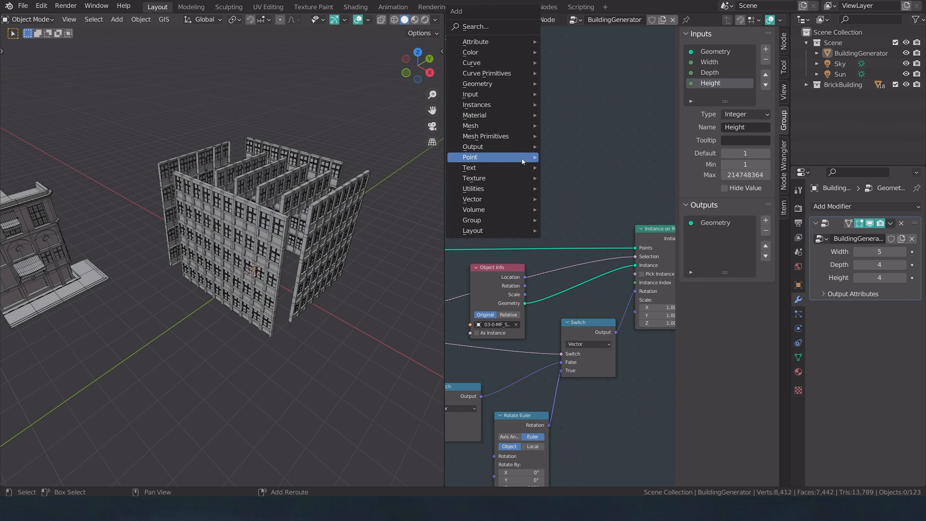
mouse_move(494, 112)
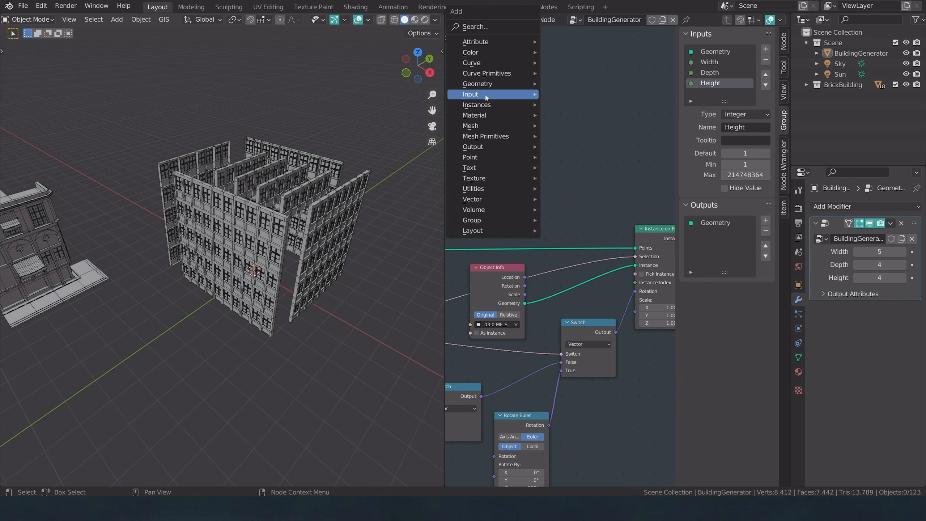
mouse_move(474, 94)
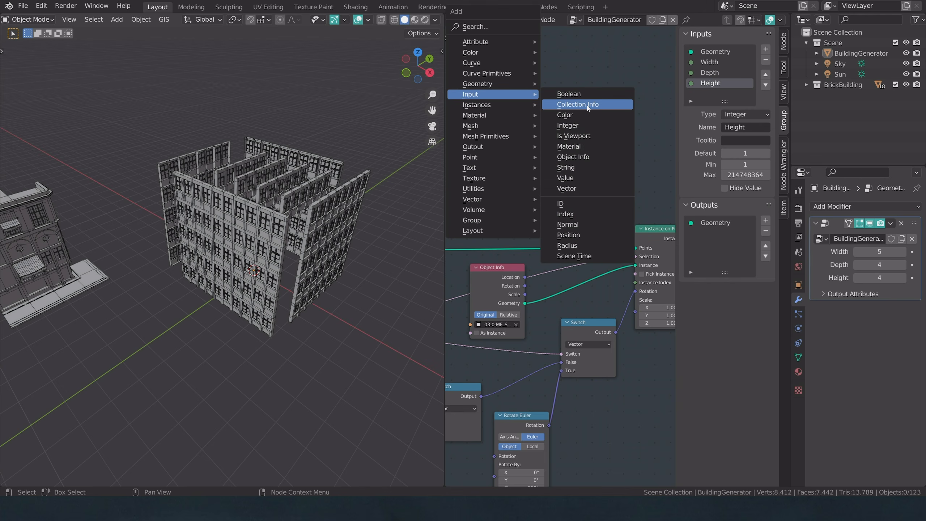
click(588, 105)
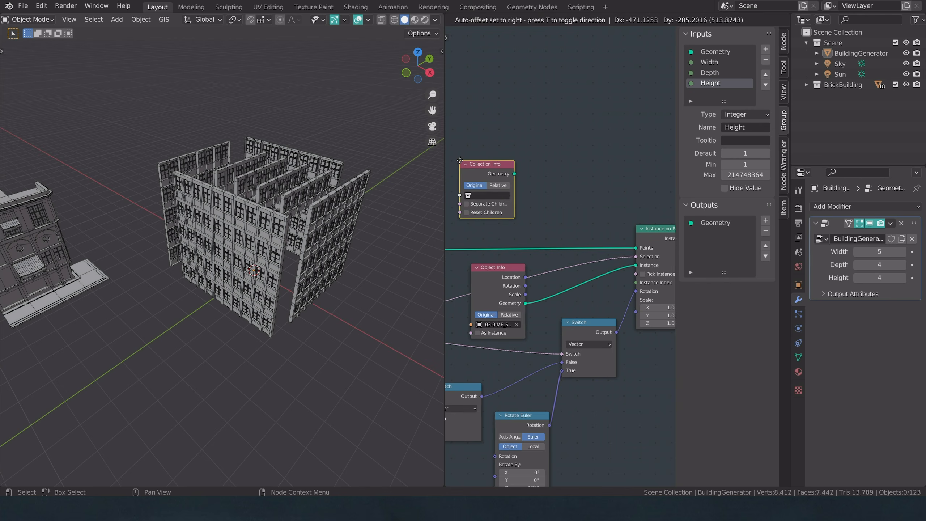
click(503, 190)
middle_drag(121, 339, 116, 171)
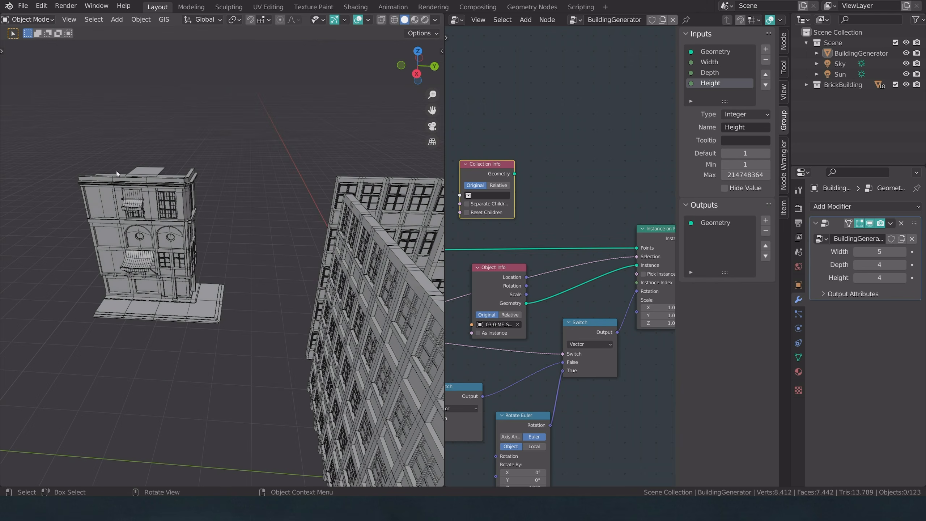
click(490, 195)
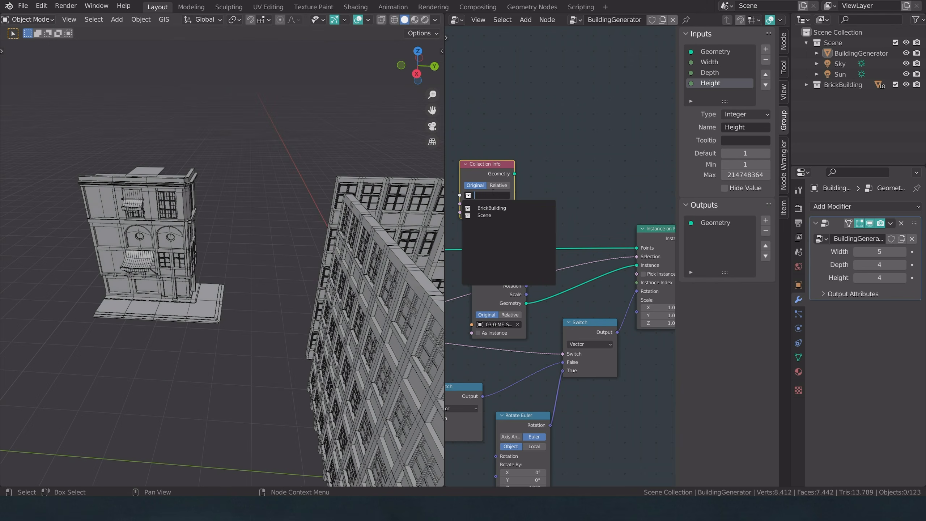
click(498, 208)
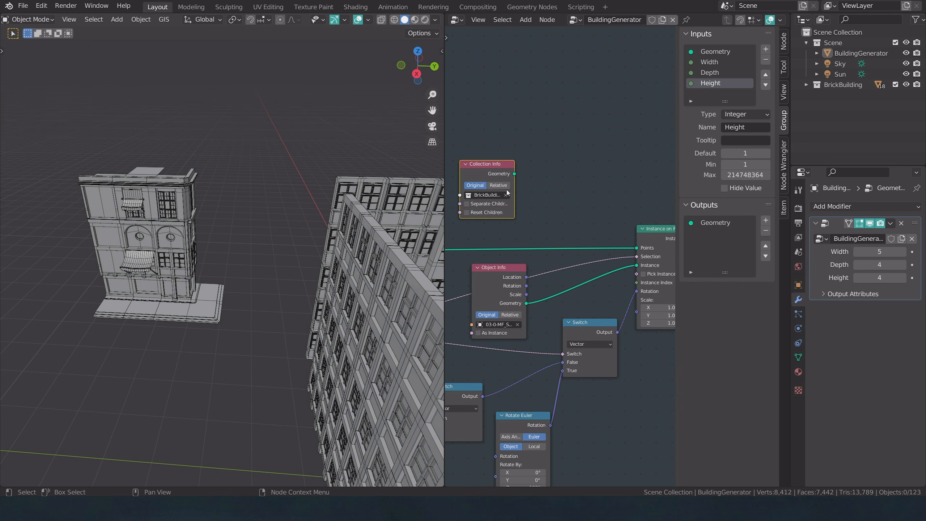
Step: Connect the Collection Info geometry to the Instance input of Instance on Points and view the instanced pieces
drag(514, 174, 637, 265)
scroll(211, 321, down, 3)
middle_drag(222, 314, 279, 325)
scroll(278, 325, up, 1)
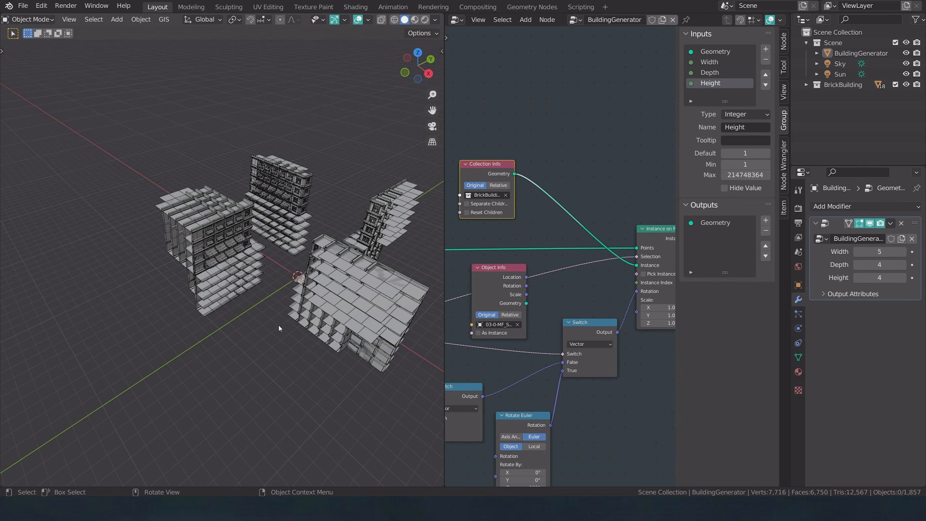
Step: Set Collection Info to Relative with Separate Children and Reset Children enabled, and enable Pick Instance on Instance on Points
click(499, 185)
click(482, 204)
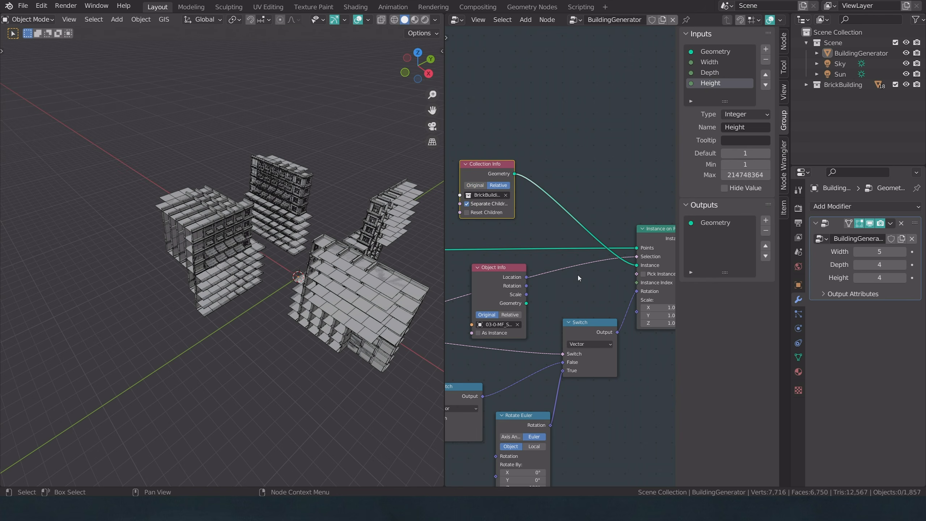
click(645, 275)
middle_drag(305, 309, 260, 313)
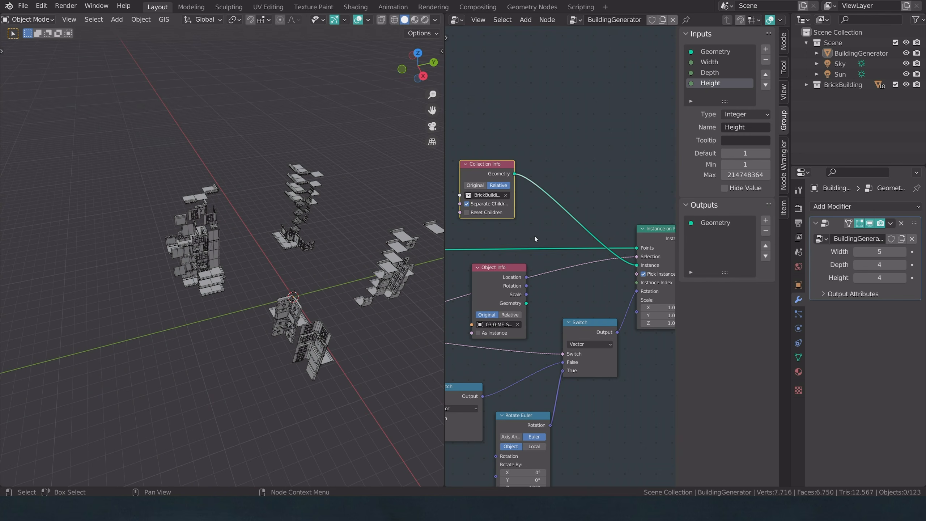
click(492, 213)
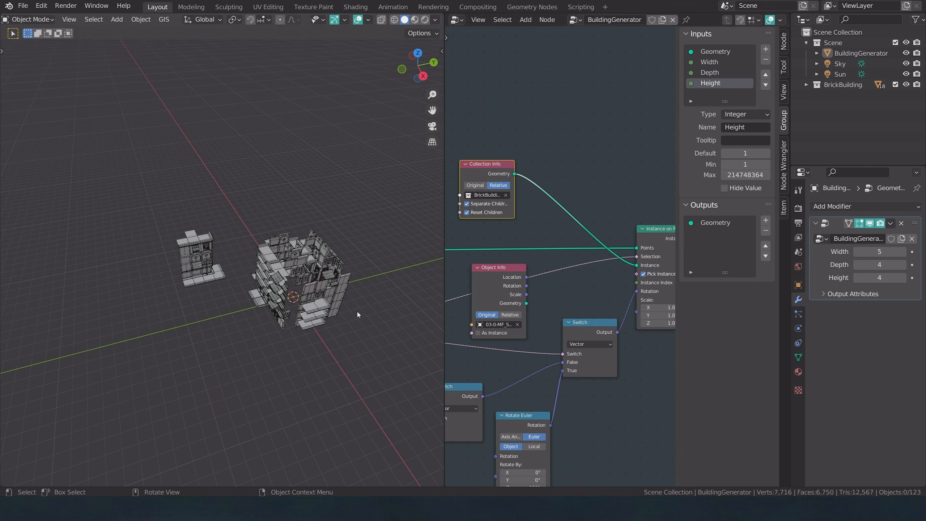
middle_drag(335, 300, 346, 281)
scroll(316, 280, up, 5)
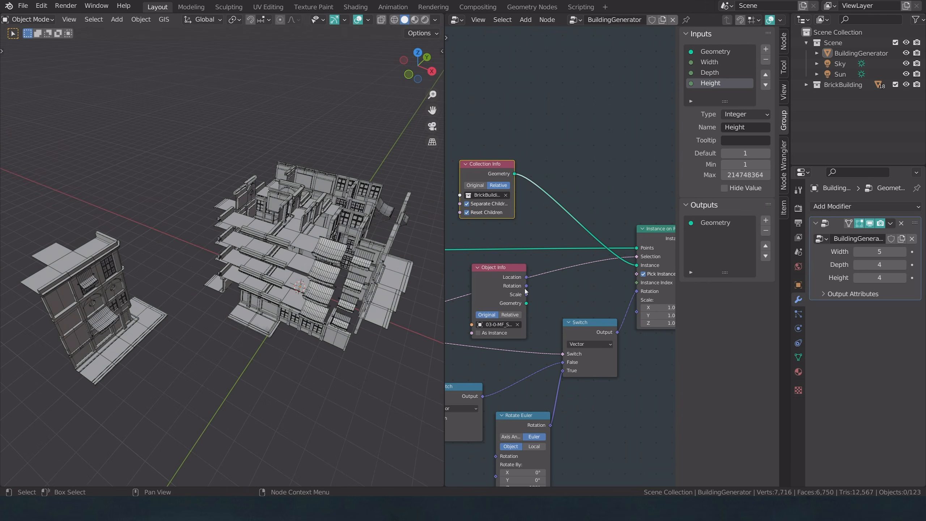
Step: Delete the unused Object Info node and add an Integer node connected to the Instance Index of Instance on Points
click(491, 286)
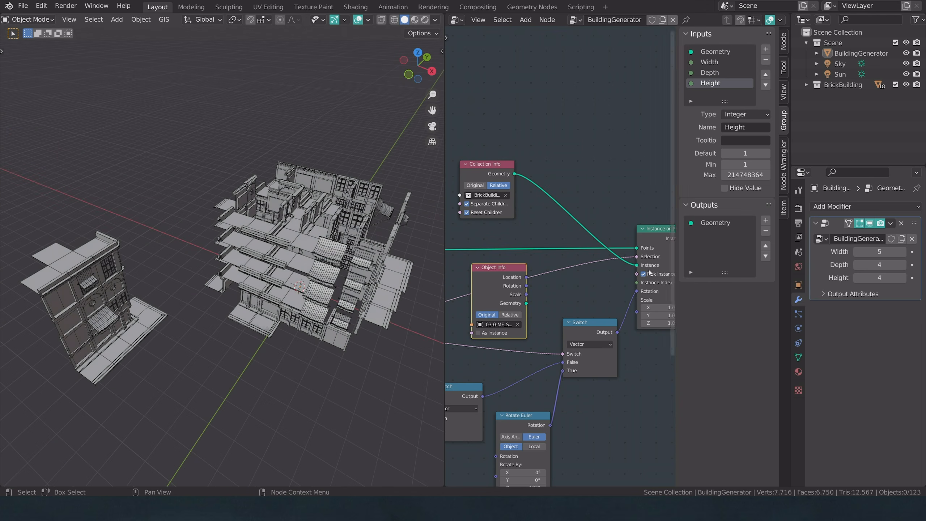
click(586, 274)
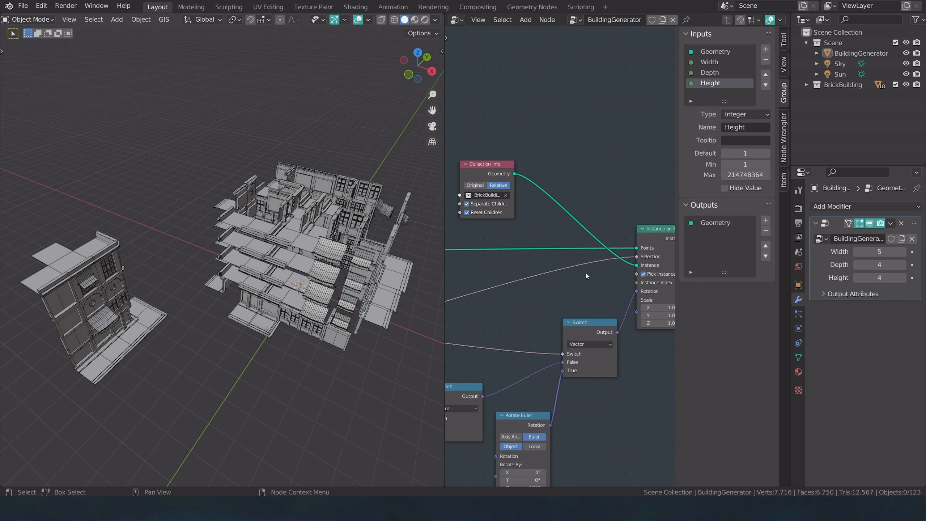
key(shift+a)
mouse_move(565, 285)
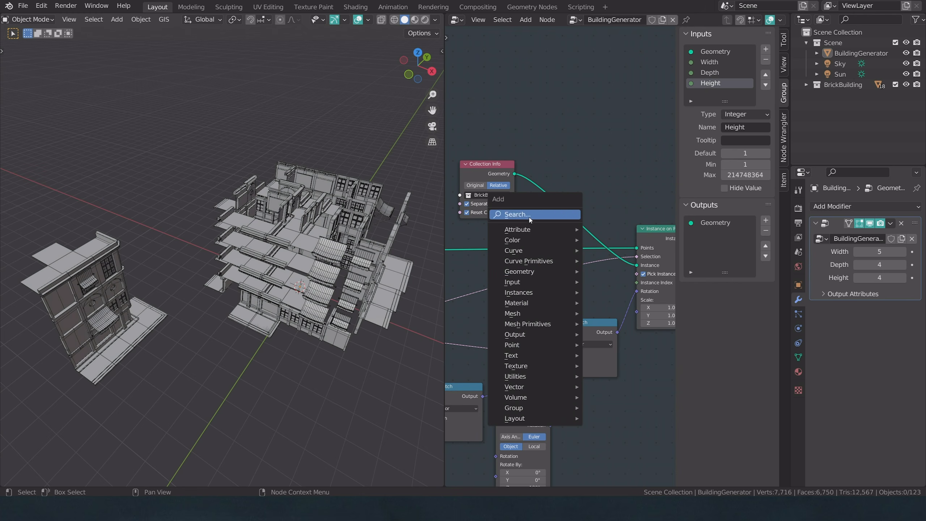
mouse_move(536, 274)
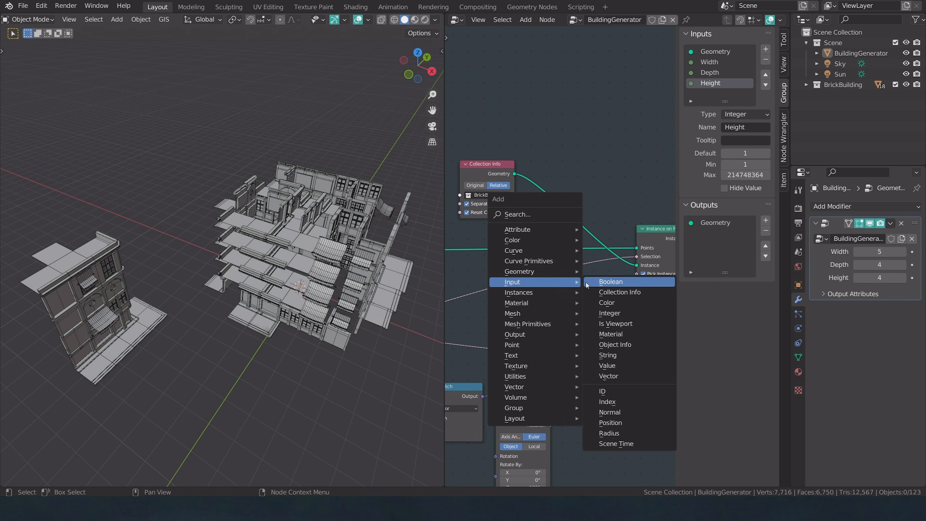
click(616, 315)
click(566, 288)
drag(597, 298, 636, 283)
middle_drag(386, 321, 317, 300)
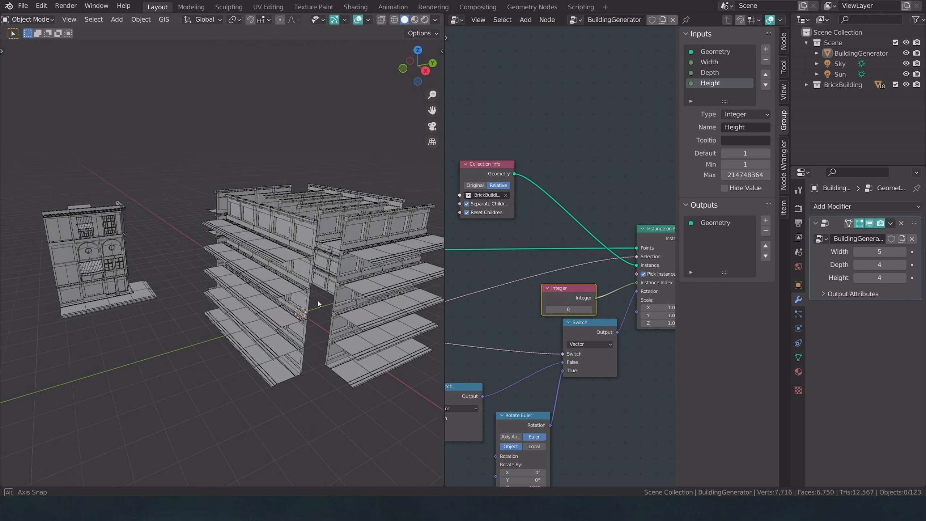
Step: Step the Integer node's value up to 7 to cycle through the collection's building pieces
click(589, 309)
click(590, 309)
click(589, 309)
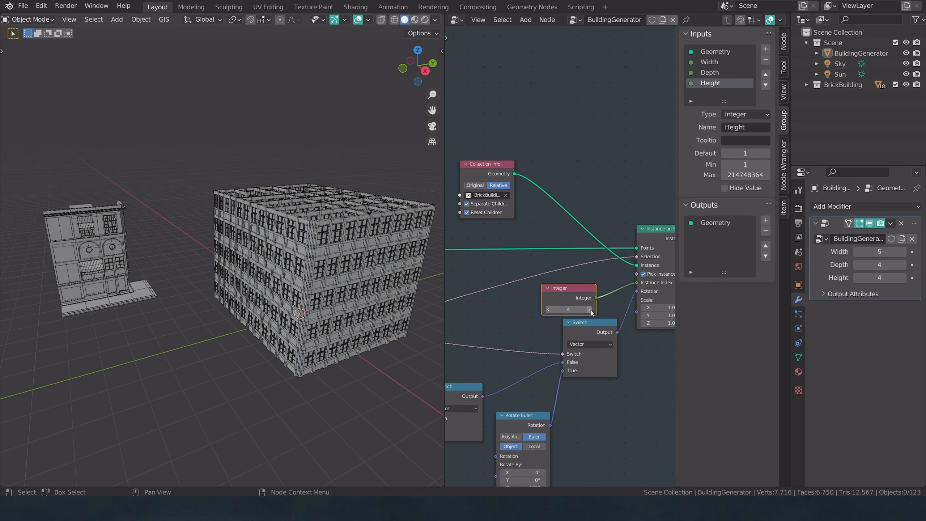
click(590, 309)
click(590, 309)
click(589, 310)
click(589, 309)
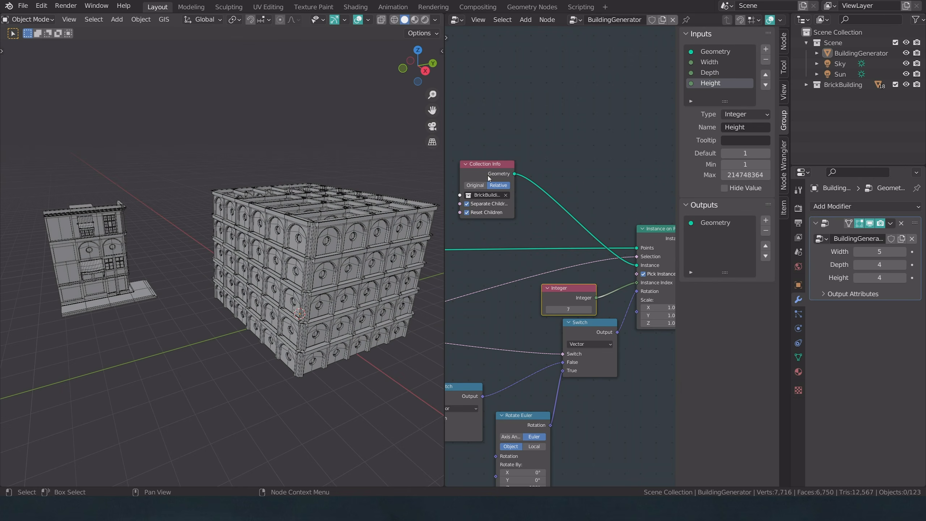
Step: Move the Collection Info node closer to Instance on Points and turn off its Separate Children option
drag(489, 177, 535, 187)
click(523, 197)
click(536, 194)
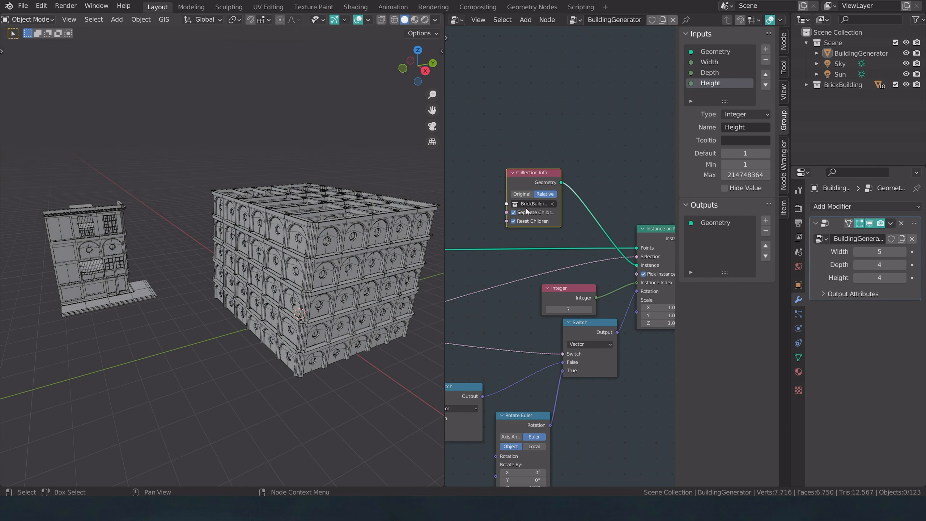
click(514, 212)
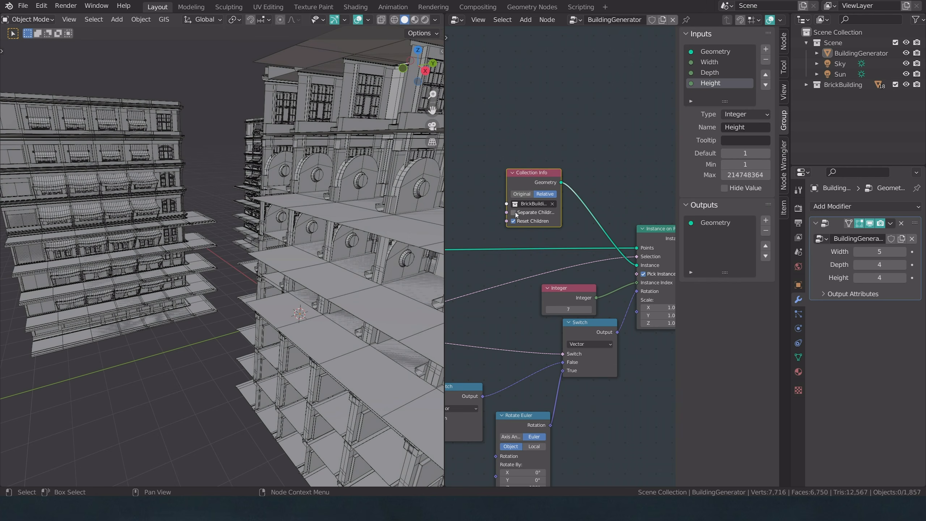
Step: View the BrickBuilding pieces with the Scene collection excluded, restore the collection and select the building generator
scroll(266, 252, down, 6)
middle_drag(265, 252, 277, 277)
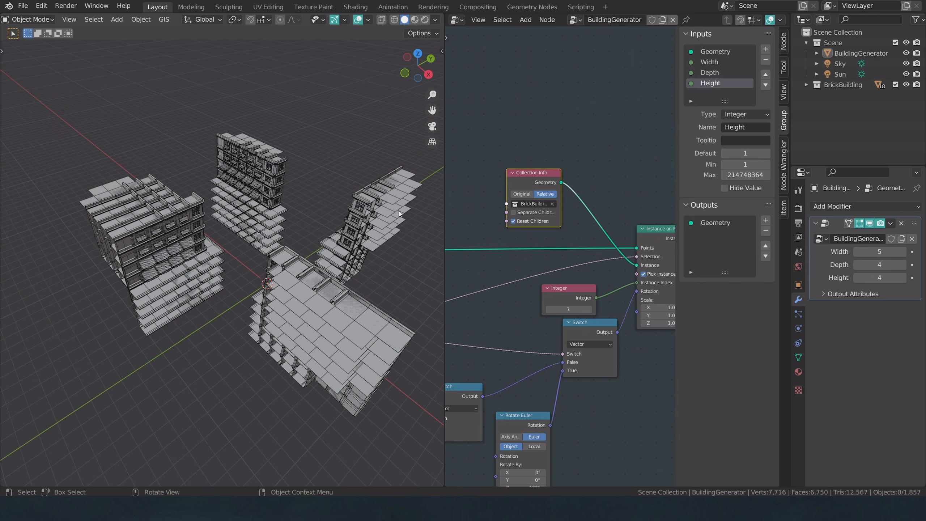
click(895, 43)
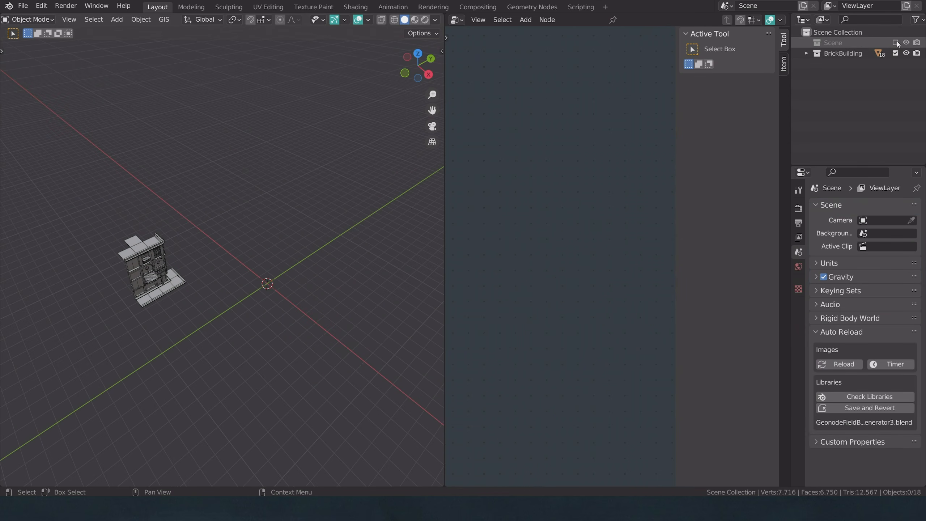
click(895, 42)
click(299, 287)
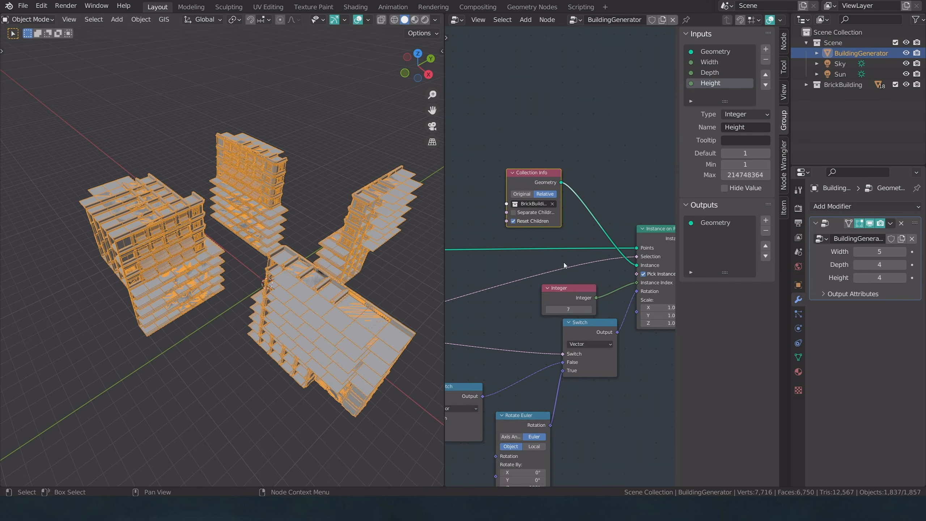
Step: Turn Separate Children back on in Collection Info, and compare Reset Children off and on, leaving it enabled
click(510, 209)
click(510, 219)
click(511, 218)
click(510, 218)
click(510, 218)
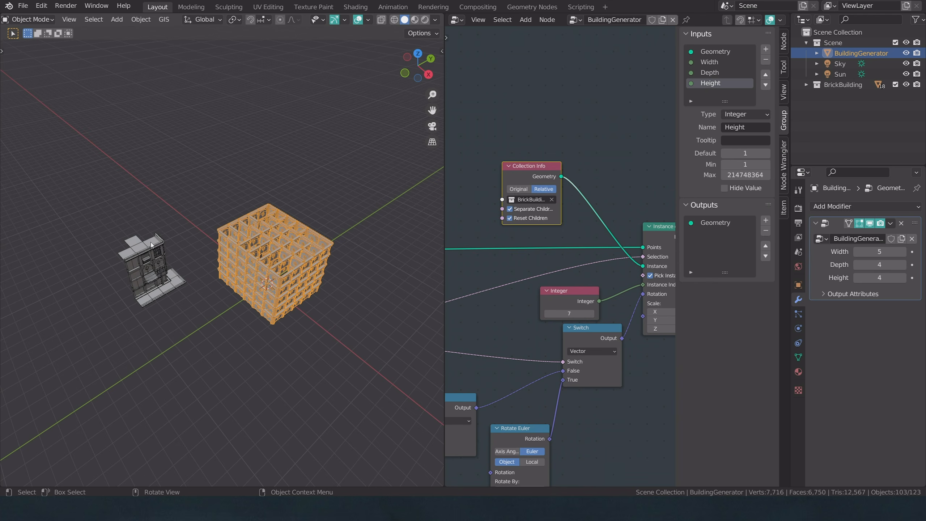
Step: Compare Pick Instance off and on in Instance on Points, and set the Integer node's value to 5
middle_drag(589, 243, 540, 228)
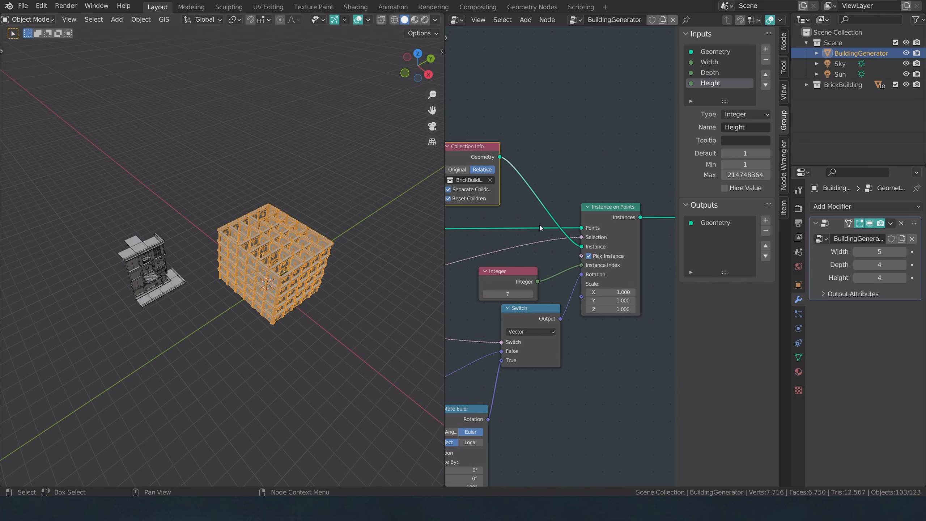
click(589, 257)
click(589, 256)
click(589, 256)
click(589, 256)
drag(506, 293, 521, 294)
scroll(606, 264, down, 3)
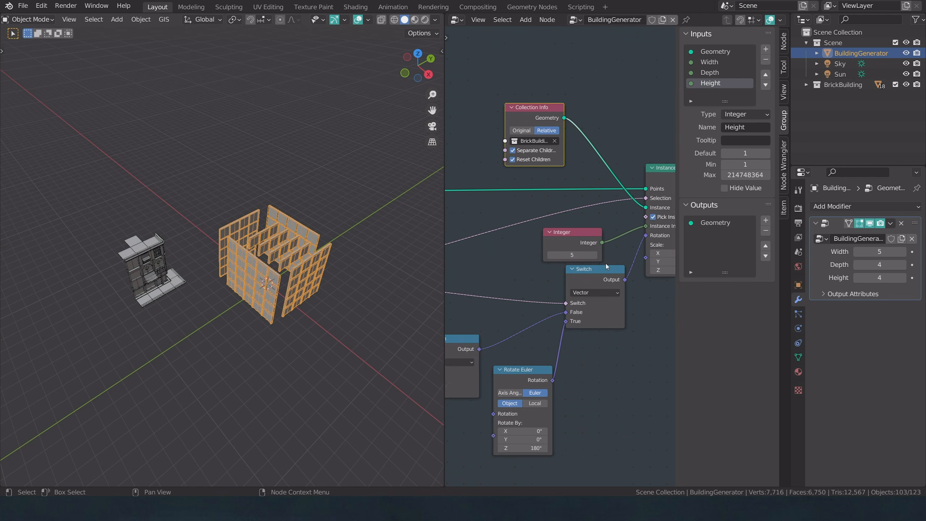
Step: Duplicate a Vector Switch node above Collection Info and change the copy's type to Integer
drag(583, 270, 580, 278)
scroll(577, 266, up, 2)
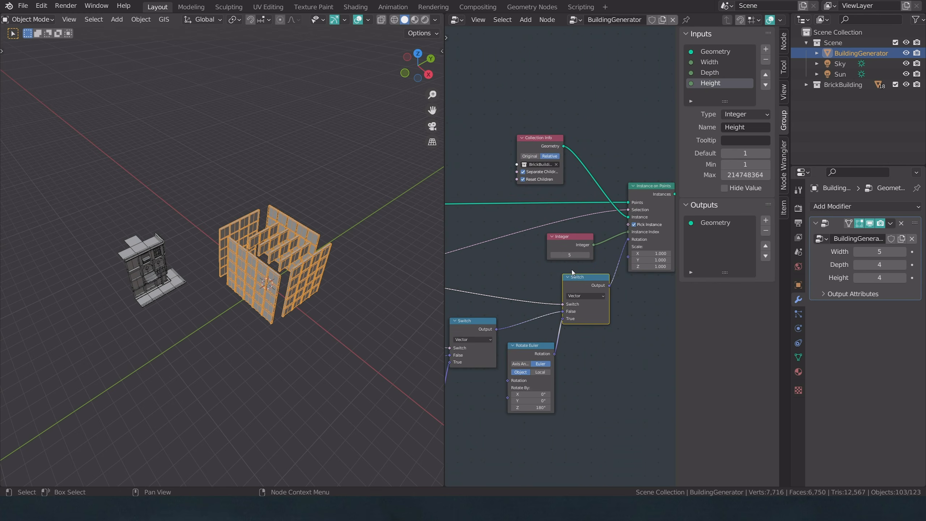
scroll(386, 280, up, 4)
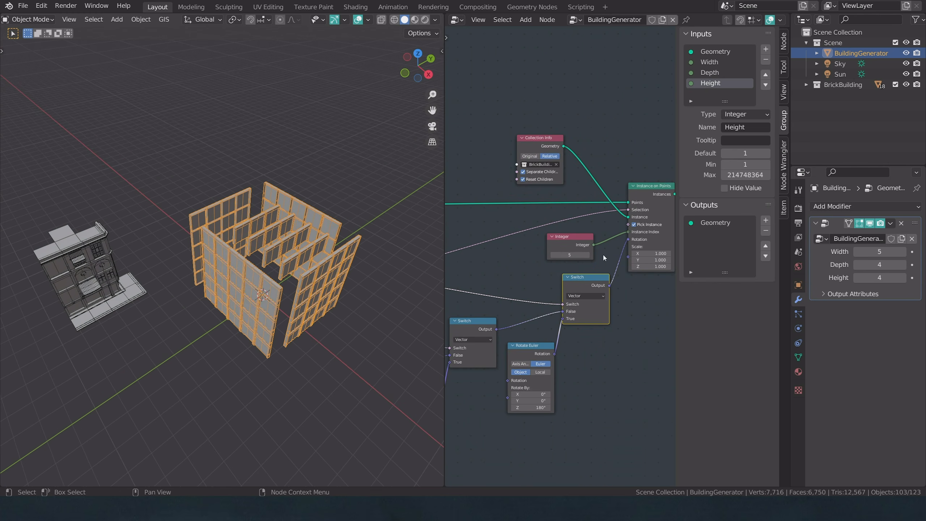
click(487, 323)
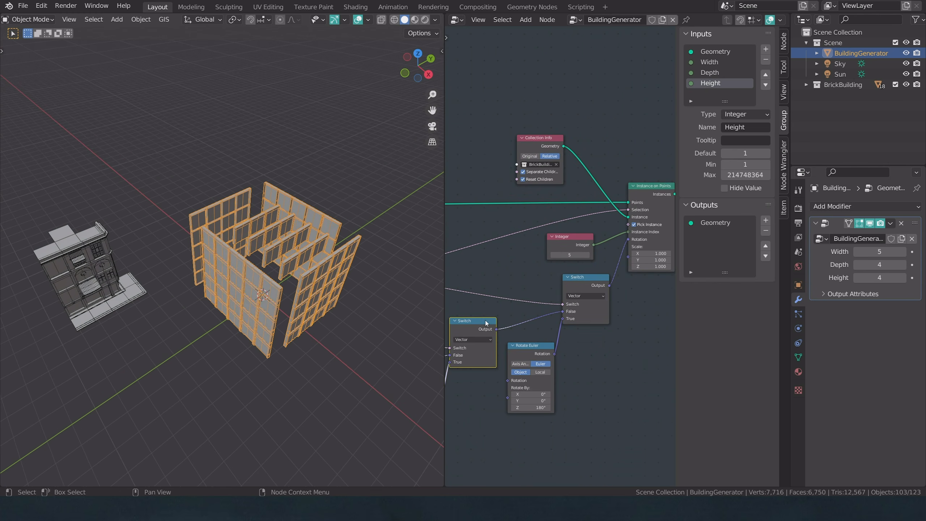
key(shift+d)
click(487, 42)
click(483, 59)
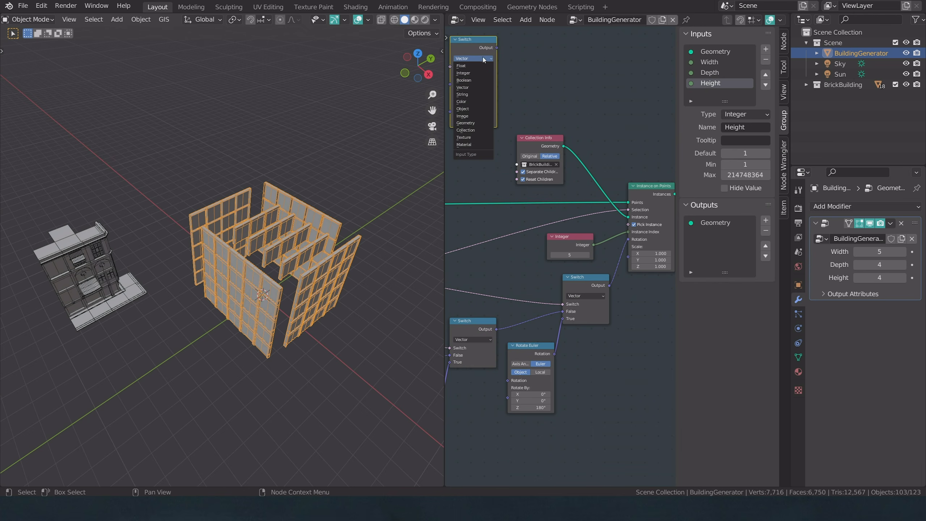
click(470, 73)
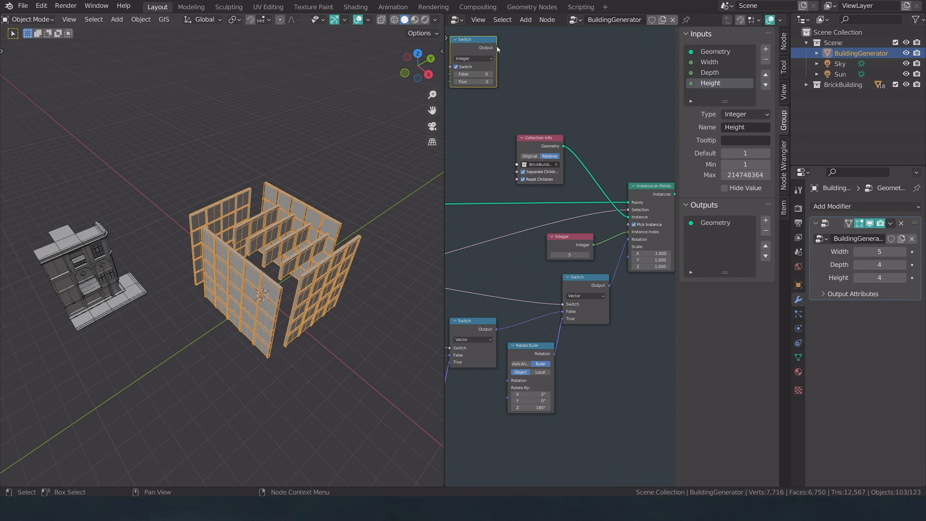
Step: Connect the Integer Switch's output to Instance Index, and replace the deleted Integer node with it in the layout
drag(496, 48, 629, 232)
click(565, 245)
key(x)
drag(480, 48, 537, 248)
Step: Connect the selection group's Corners output to the Switch input of the Integer Switch node
middle_drag(535, 246, 637, 214)
scroll(583, 236, down, 3)
scroll(551, 260, down, 2)
middle_drag(529, 260, 549, 257)
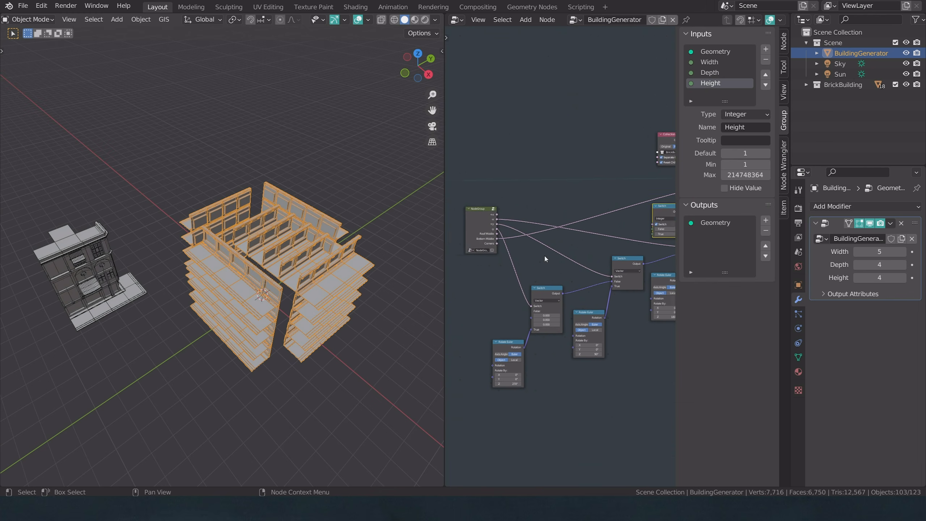
scroll(544, 256, up, 4)
drag(473, 238, 585, 214)
scroll(609, 197, up, 5)
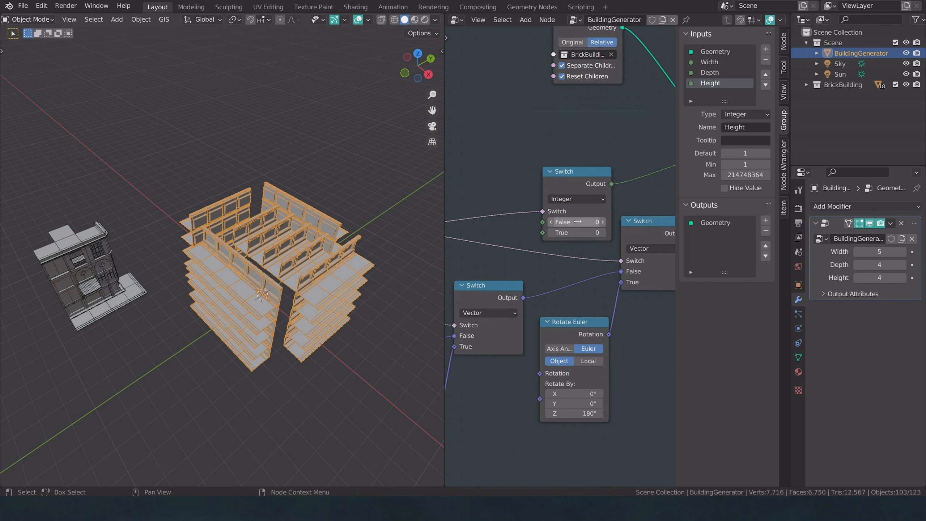
Step: Expand the BrickBuilding collection and enlarge the outliner so its full list of pieces can be read
middle_drag(330, 280, 346, 271)
scroll(542, 228, up, 1)
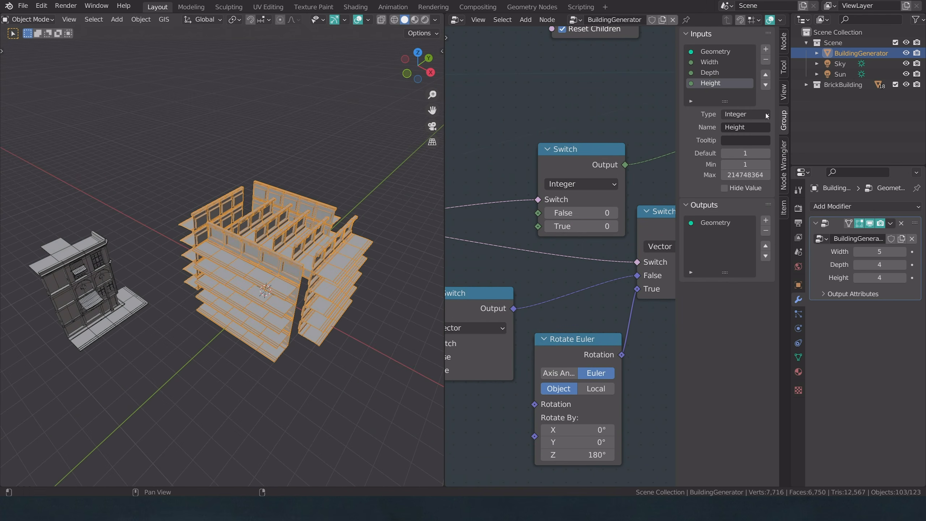
mouse_move(589, 210)
mouse_down()
mouse_move(559, 211)
mouse_move(588, 211)
mouse_up()
click(807, 85)
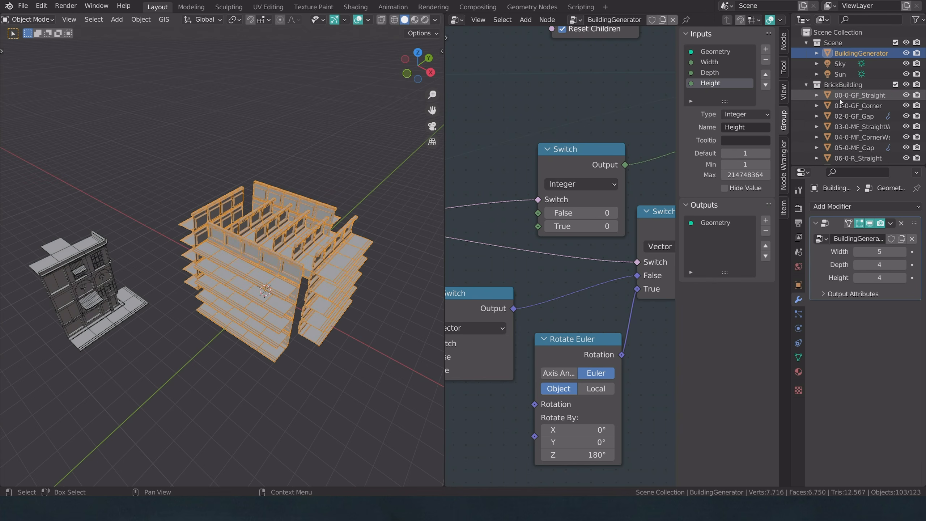
scroll(845, 148, down, 5)
drag(844, 167, 842, 279)
scroll(839, 105, up, 1)
scroll(839, 97, down, 1)
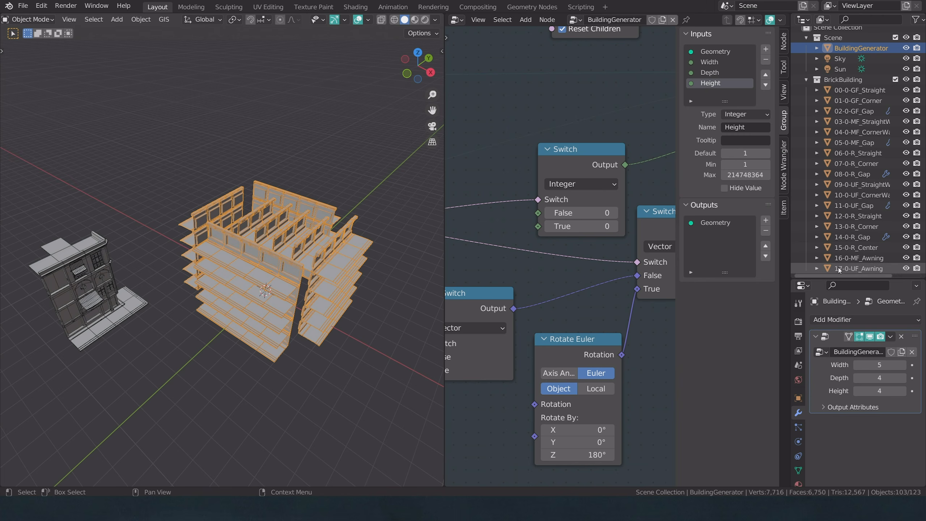
Step: Identify the indices of the ground-floor straight, middle-floor straight wall and middle-floor corner wall pieces by selecting them
middle_drag(128, 322, 109, 309)
click(850, 91)
middle_drag(322, 207, 358, 233)
middle_drag(317, 248, 305, 219)
scroll(196, 252, up, 3)
middle_drag(195, 253, 191, 220)
click(83, 245)
click(83, 270)
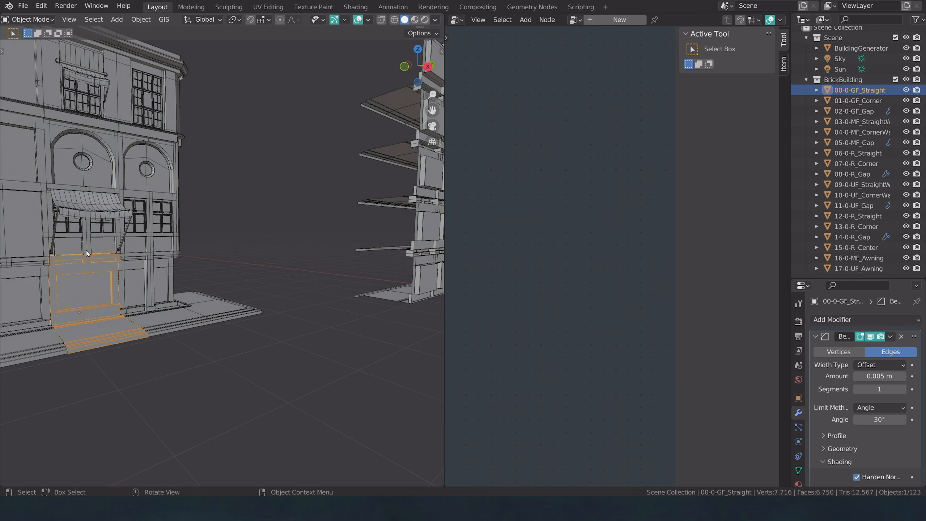
click(83, 241)
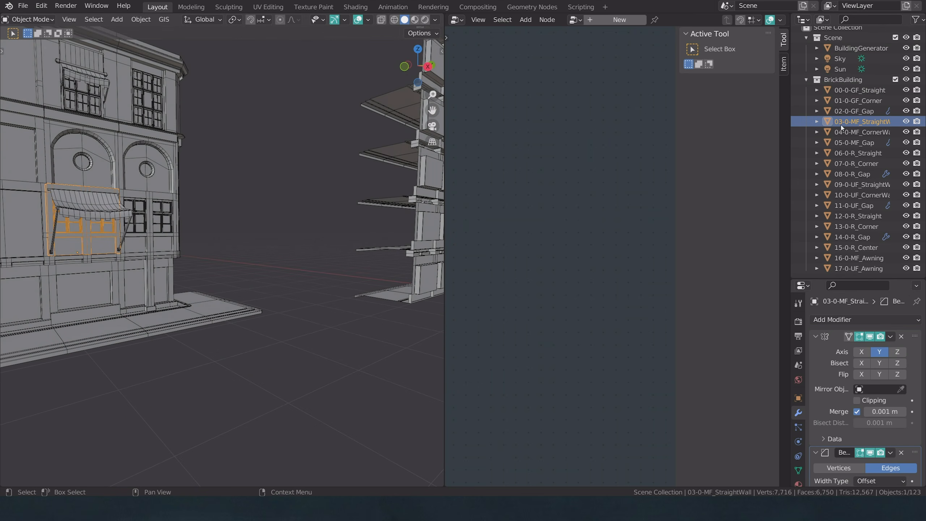
middle_drag(201, 223, 346, 256)
click(194, 238)
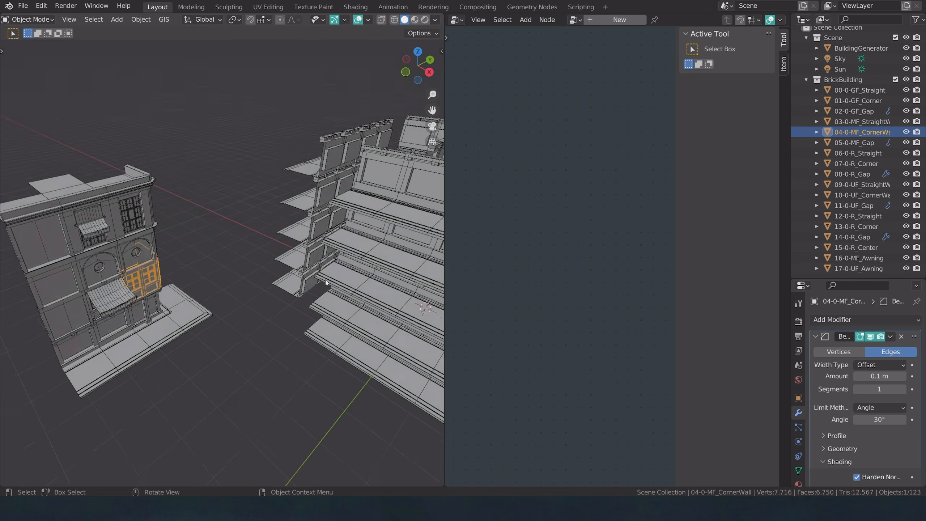
Step: Select the building generator and set the Integer Switch's False value to 3 and True value to 4
click(385, 267)
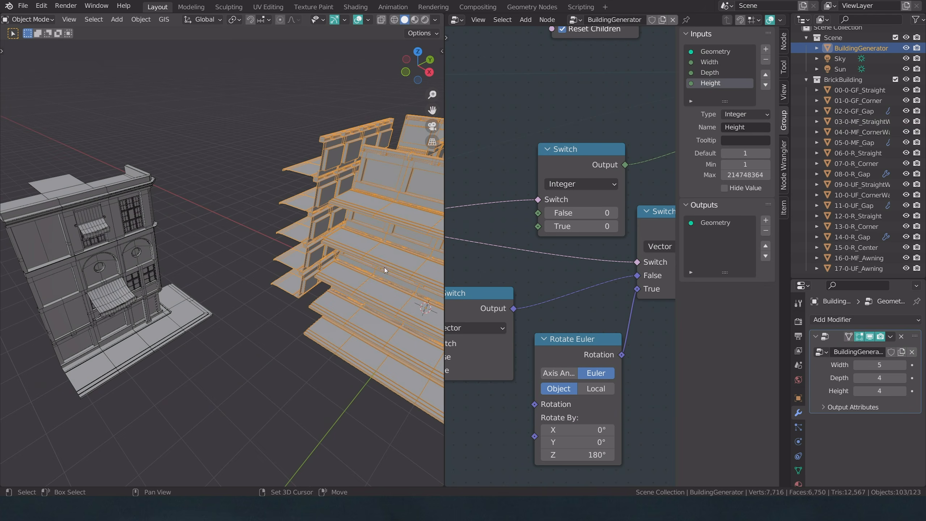
click(594, 213)
text(03)
key(Return)
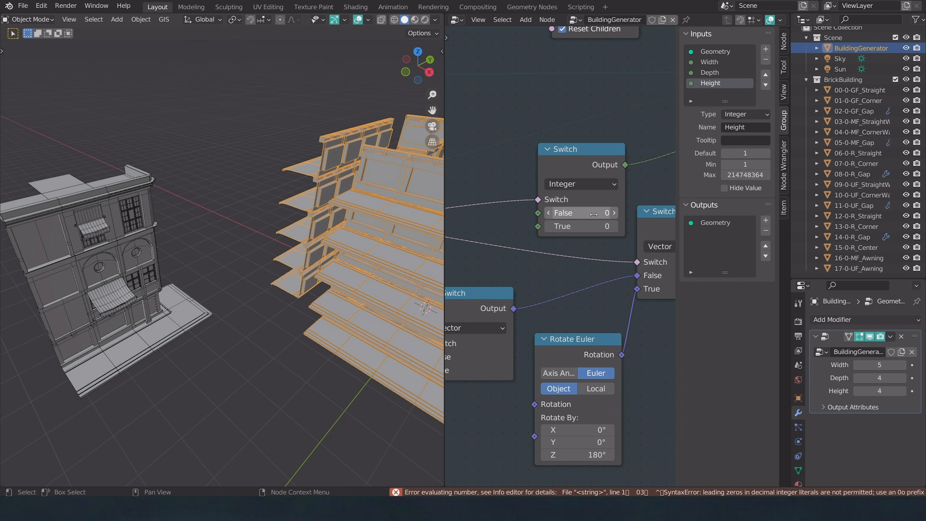
click(594, 213)
text(3)
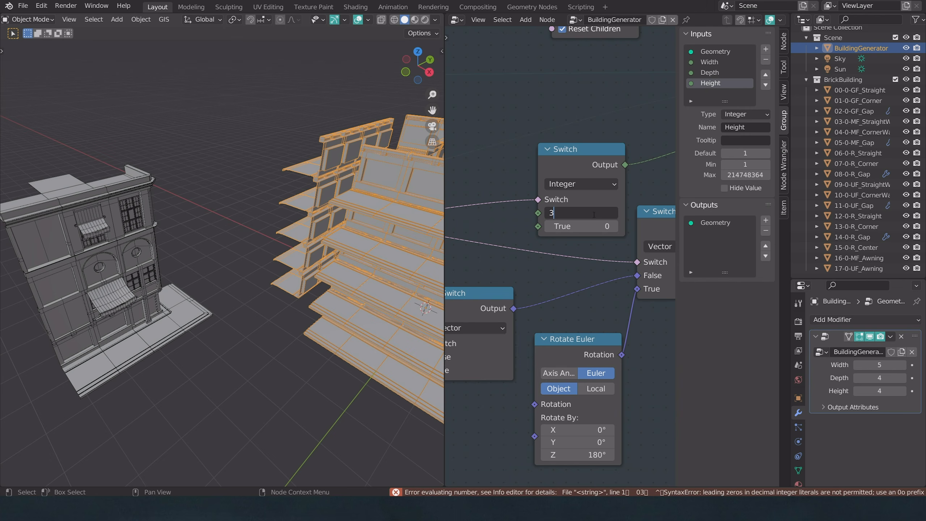
key(Return)
click(595, 224)
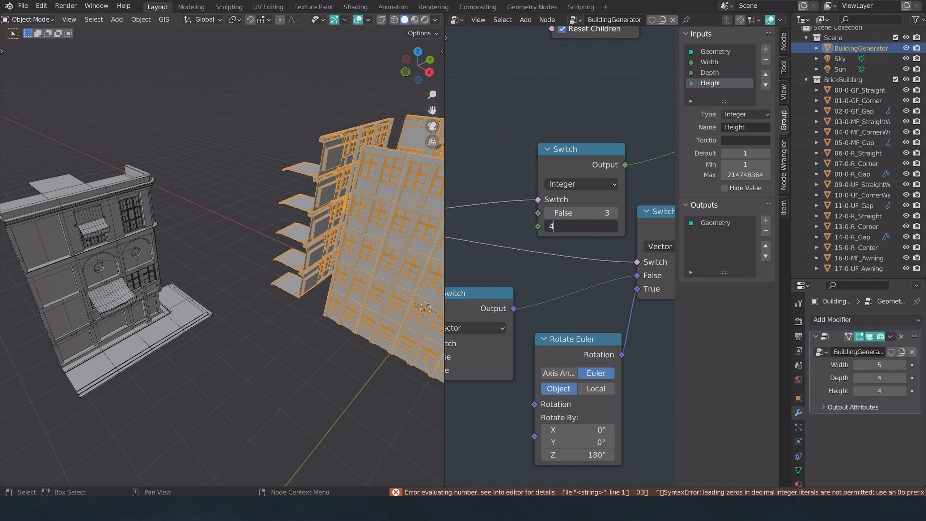
key(Return)
scroll(333, 337, down, 4)
click(333, 338)
shift+middle_drag(333, 337, 260, 347)
scroll(221, 305, up, 3)
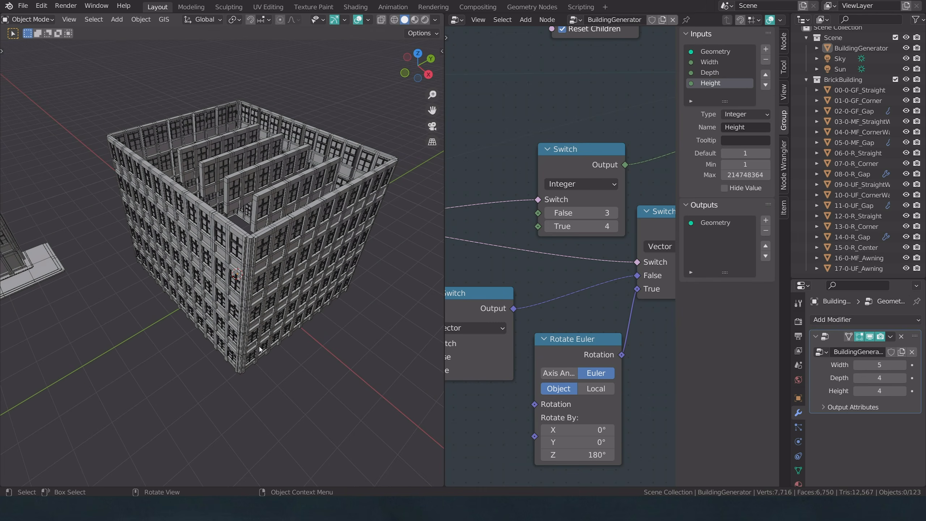
Step: Move the rotation Switch and Rotate Euler nodes down to clear space below the Integer Switch
scroll(608, 193, down, 7)
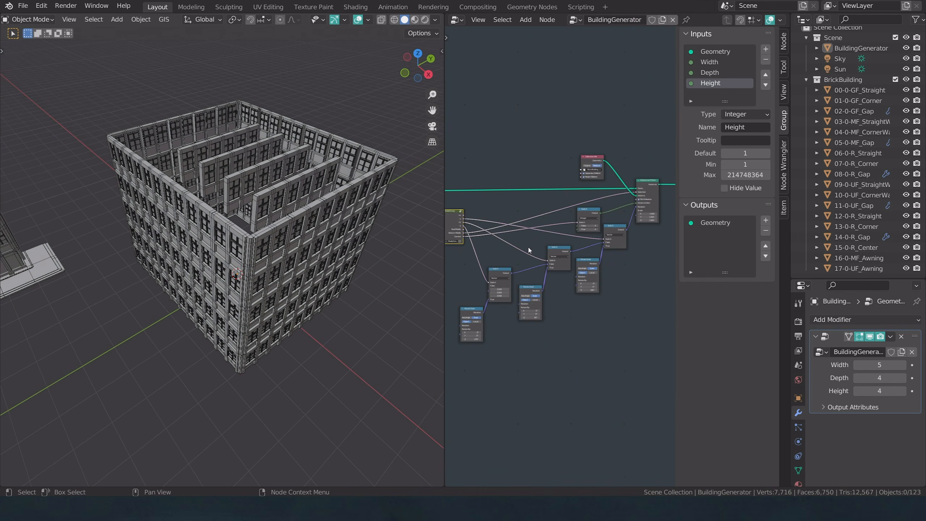
drag(628, 252, 490, 333)
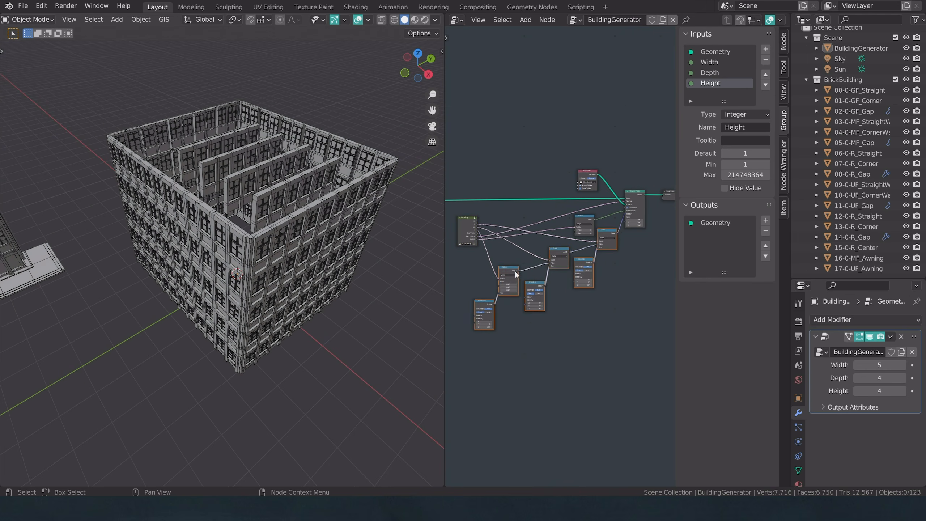
drag(508, 270, 499, 306)
click(499, 305)
scroll(575, 248, up, 5)
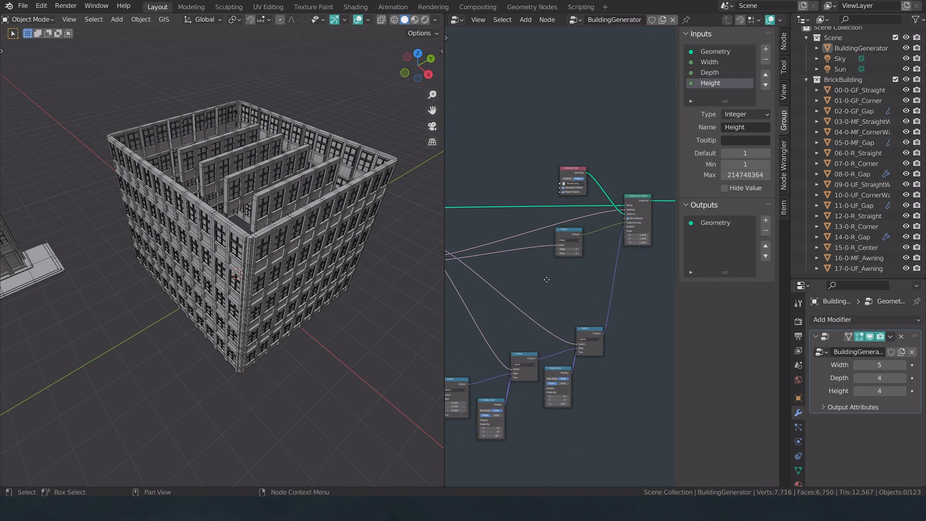
scroll(591, 236, up, 1)
Step: Duplicate the Integer Switch and connect the selection group's roof middle output to the copy's Switch input
drag(565, 241, 605, 232)
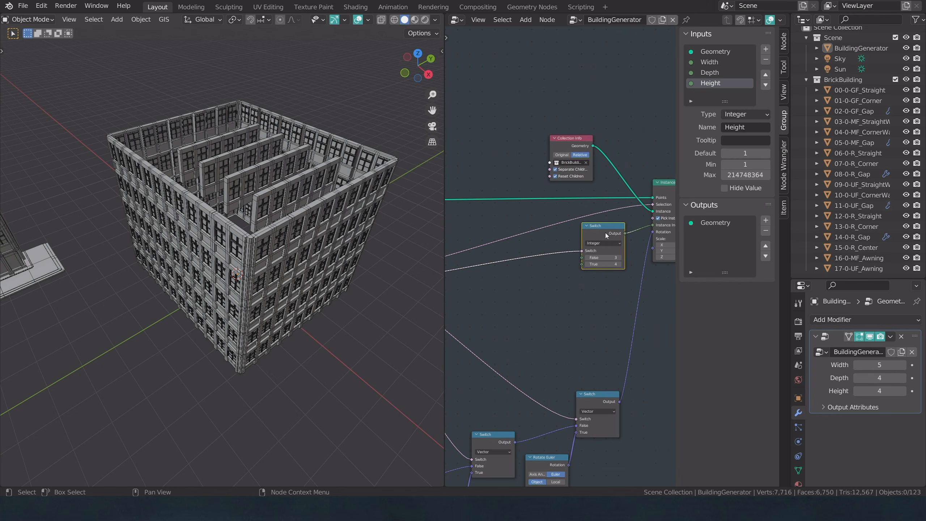
key(shift+d)
click(542, 284)
middle_drag(542, 284, 669, 233)
scroll(591, 270, down, 2)
scroll(486, 227, up, 1)
drag(473, 227, 582, 255)
middle_drag(609, 207, 545, 233)
scroll(576, 220, up, 1)
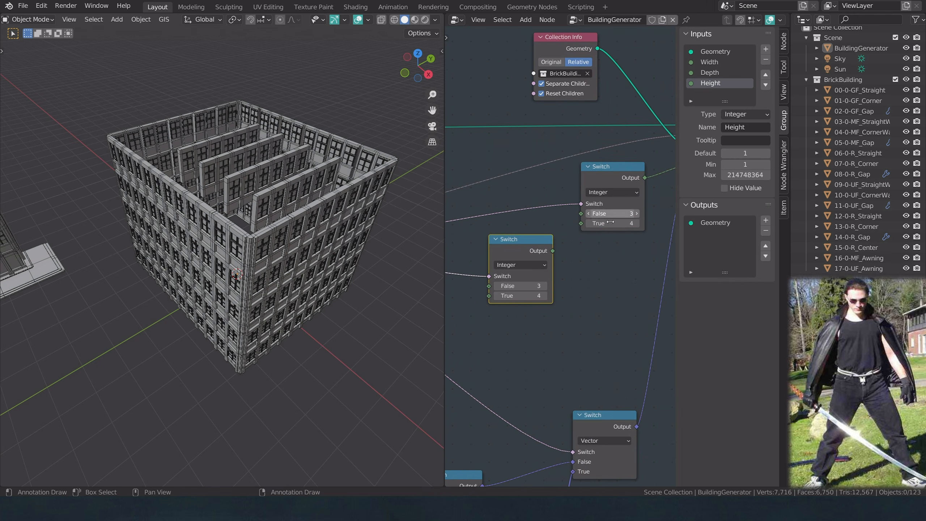
Step: Connect the duplicated Integer Switch's output to the False input of the first Integer Switch
mouse_move(591, 223)
mouse_down()
mouse_move(572, 223)
mouse_move(591, 223)
mouse_up()
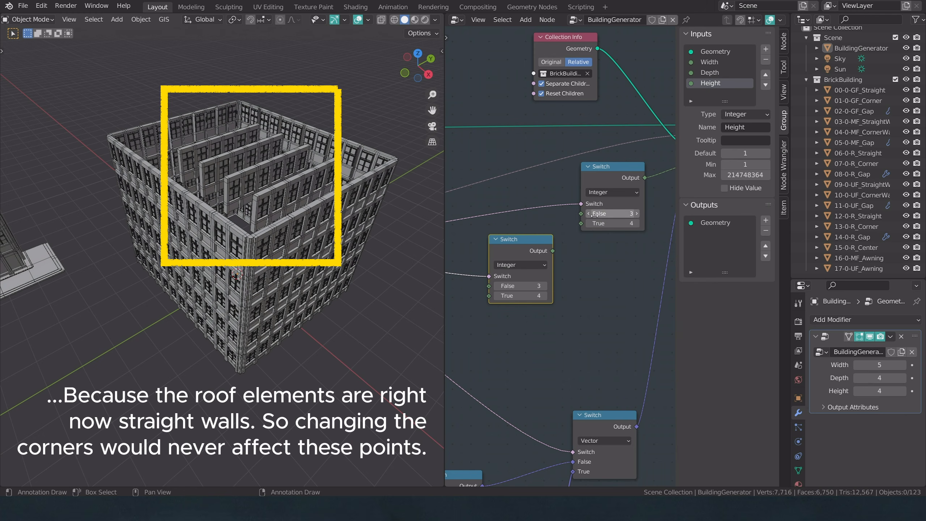
drag(553, 250, 581, 215)
scroll(557, 260, up, 1)
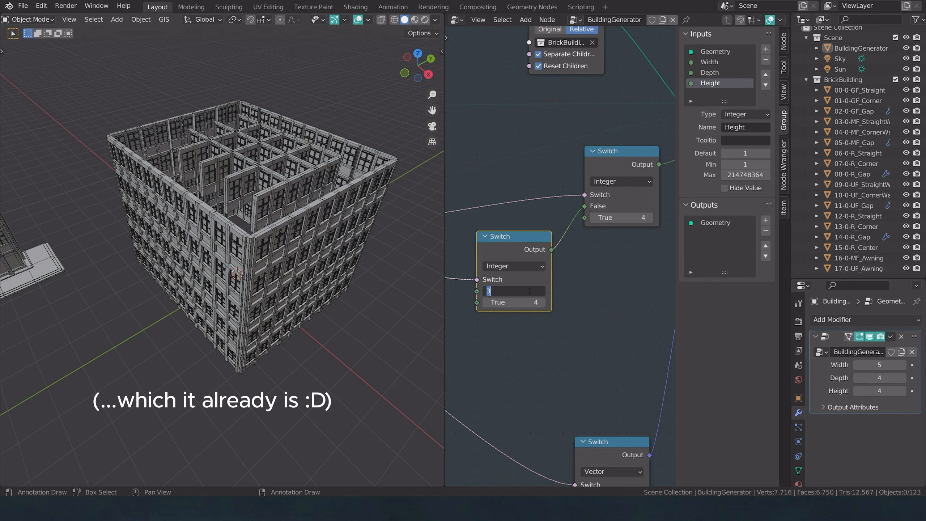
Step: Look up the 15-0-R_Center piece's index and set the second Integer Switch's True value to 15
click(535, 308)
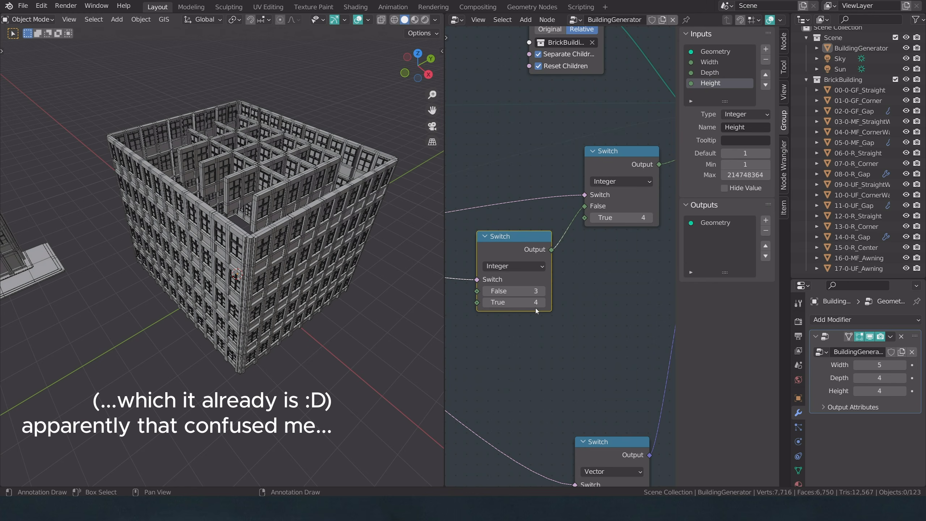
click(523, 304)
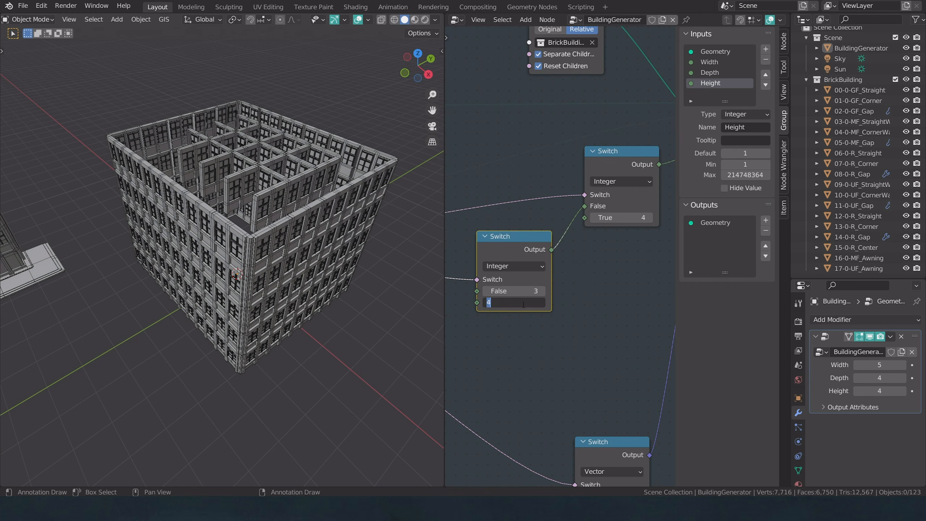
middle_drag(314, 332, 69, 299)
click(63, 293)
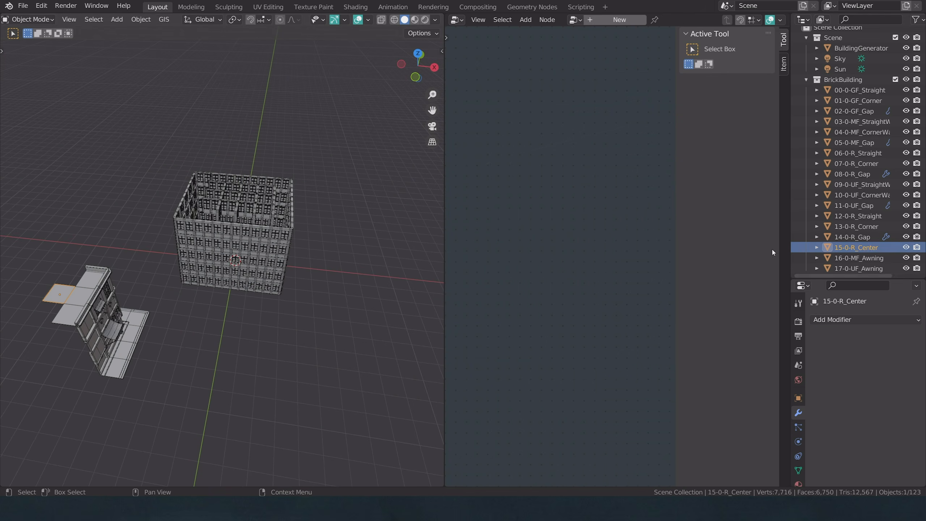
click(276, 249)
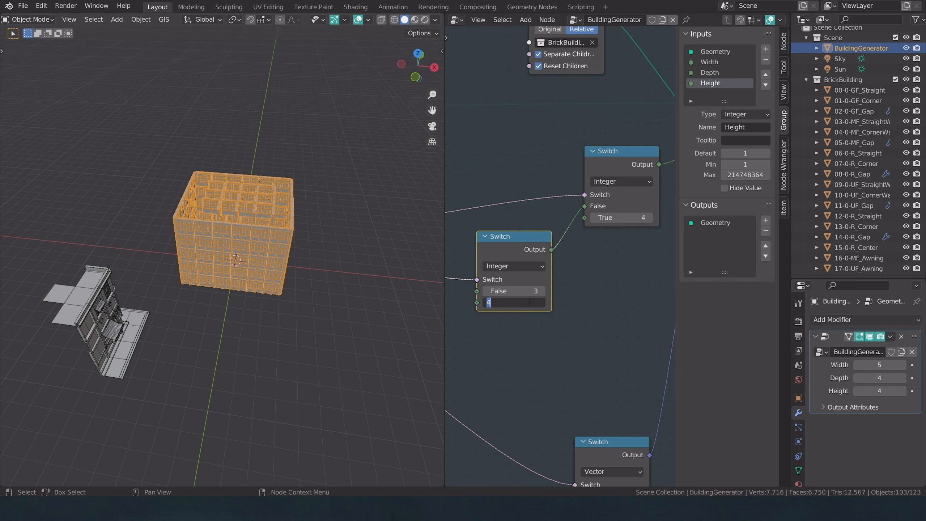
key(Return)
Step: Examine the generated roof surface and compare it with the roof pieces of the sample brick building
middle_drag(253, 248, 148, 218)
key(alt+a)
scroll(313, 241, up, 2)
shift+middle_drag(291, 177, 254, 283)
scroll(312, 242, up, 1)
scroll(191, 266, up, 2)
shift+middle_drag(191, 266, 255, 311)
click(180, 306)
shift+middle_drag(255, 311, 367, 283)
click(159, 260)
middle_drag(257, 303, 286, 311)
scroll(286, 311, down, 4)
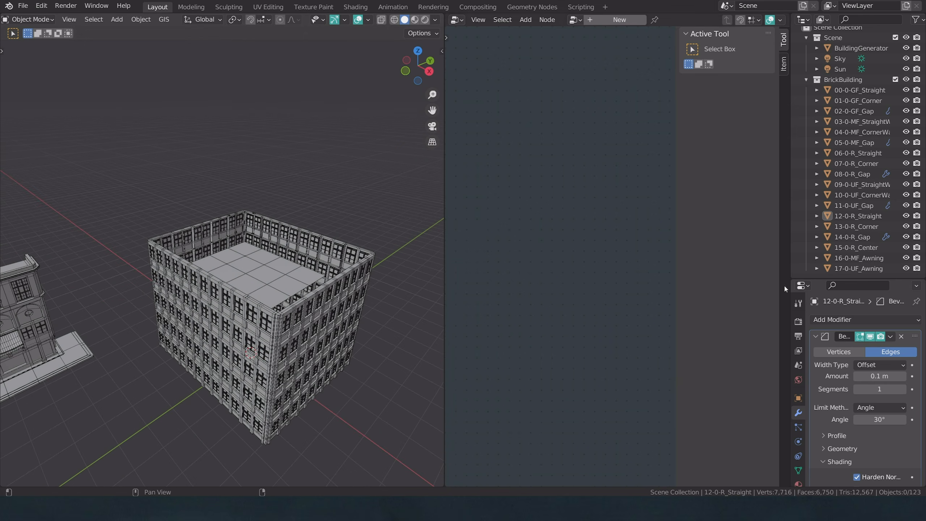
Step: Shrink the outliner, select the building generator and display it in Material Preview shading without viewport overlays
drag(815, 279, 816, 108)
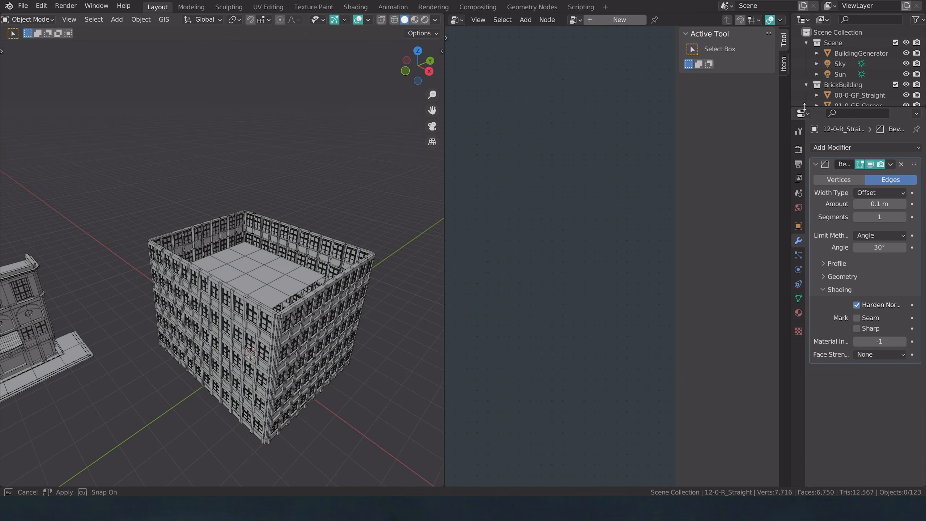
click(316, 323)
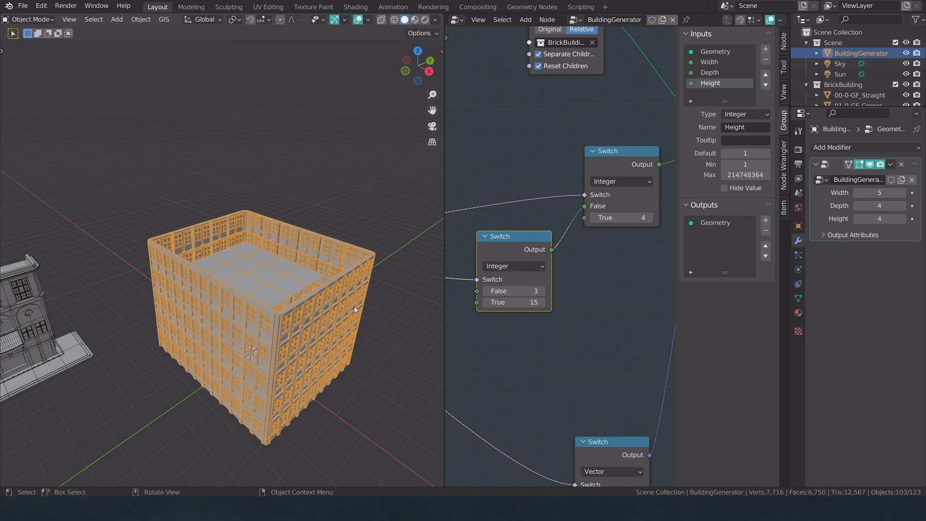
click(359, 20)
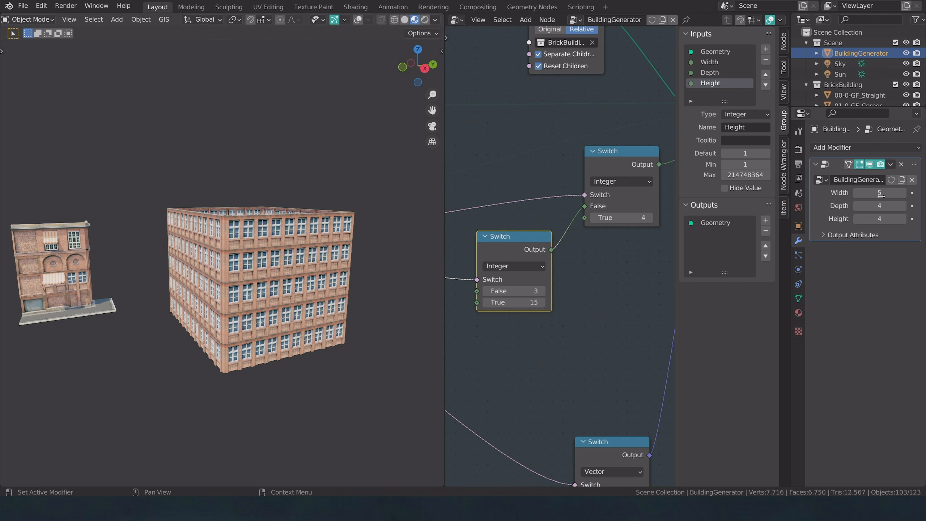
Step: Try out different dimension values on the building generator's modifier
drag(879, 192, 906, 219)
drag(906, 219, 880, 218)
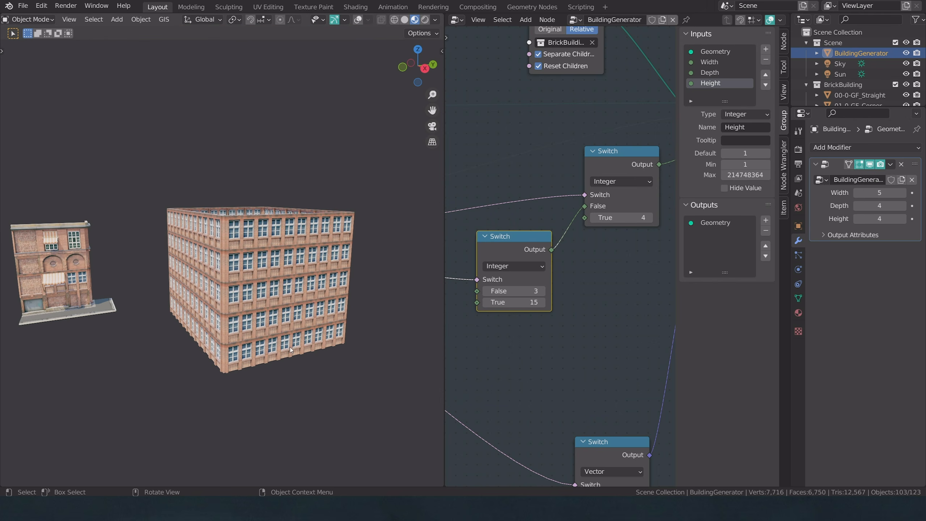